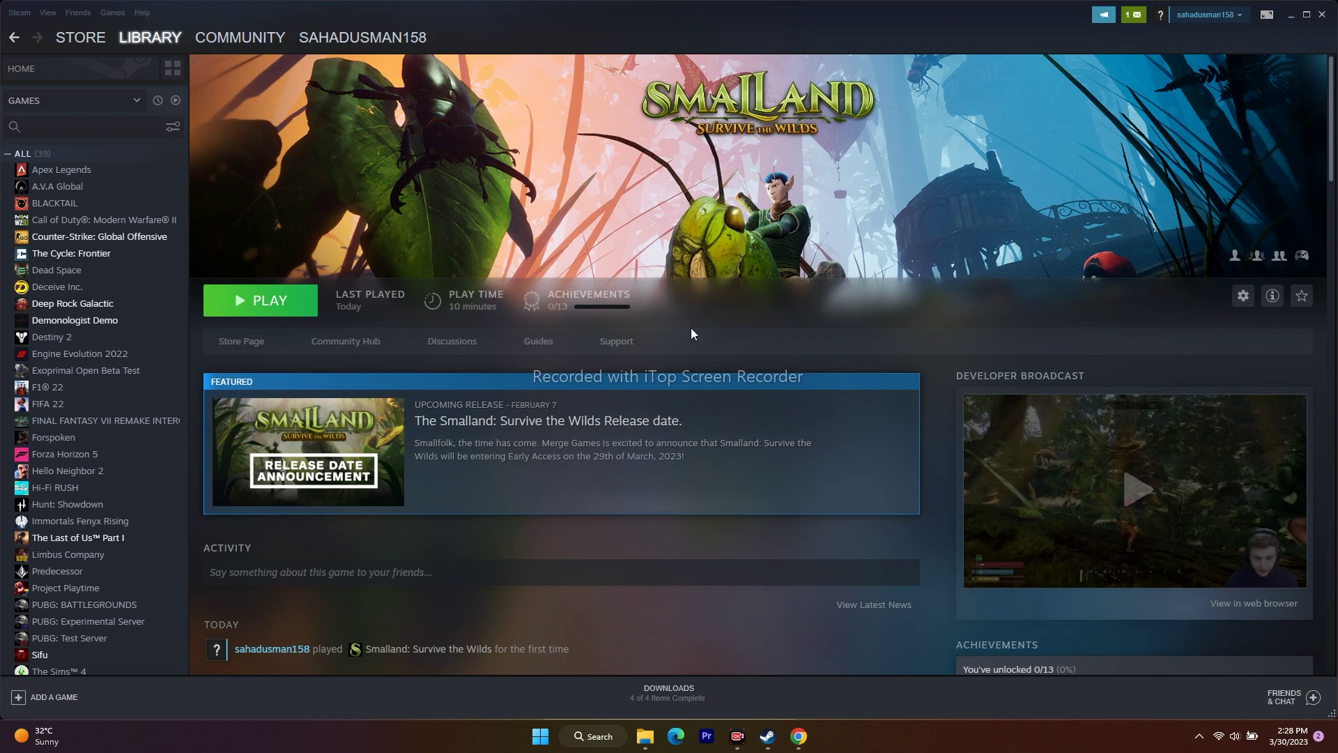
click(540, 736)
click(851, 687)
key(Escape)
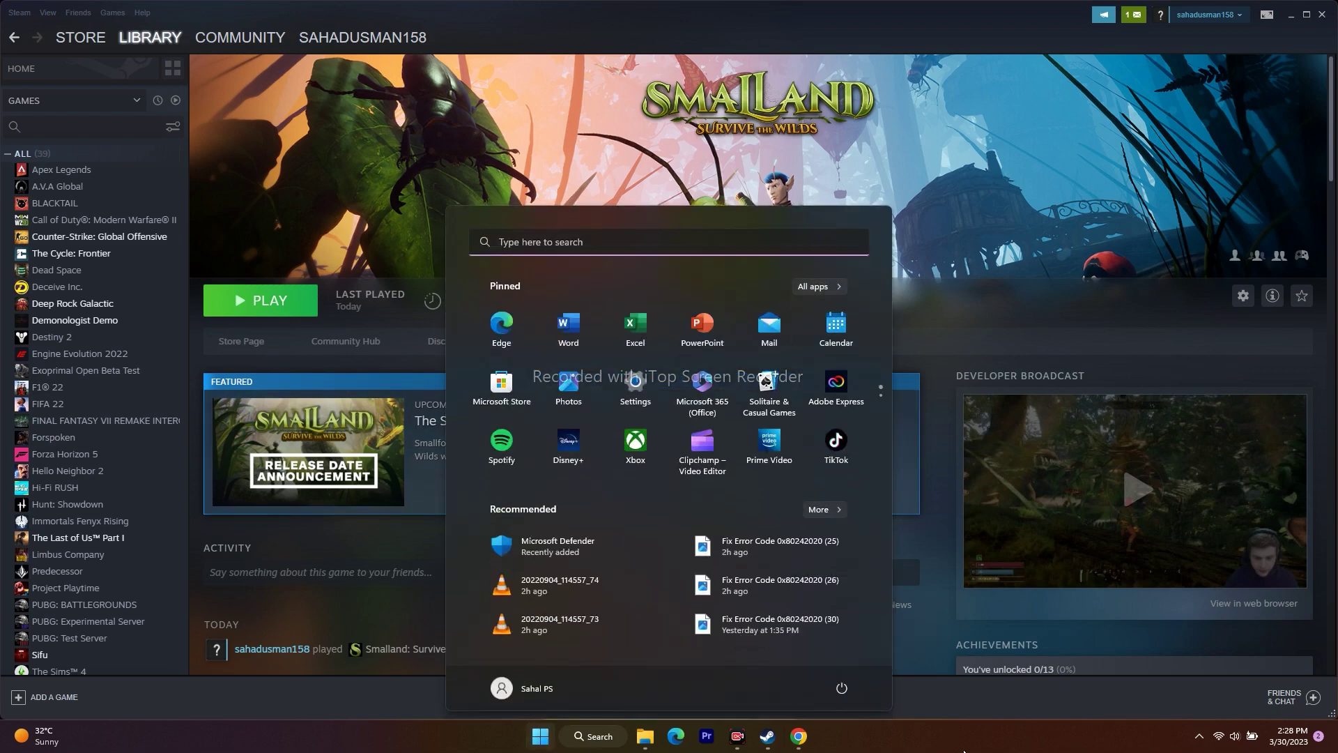
key(Escape)
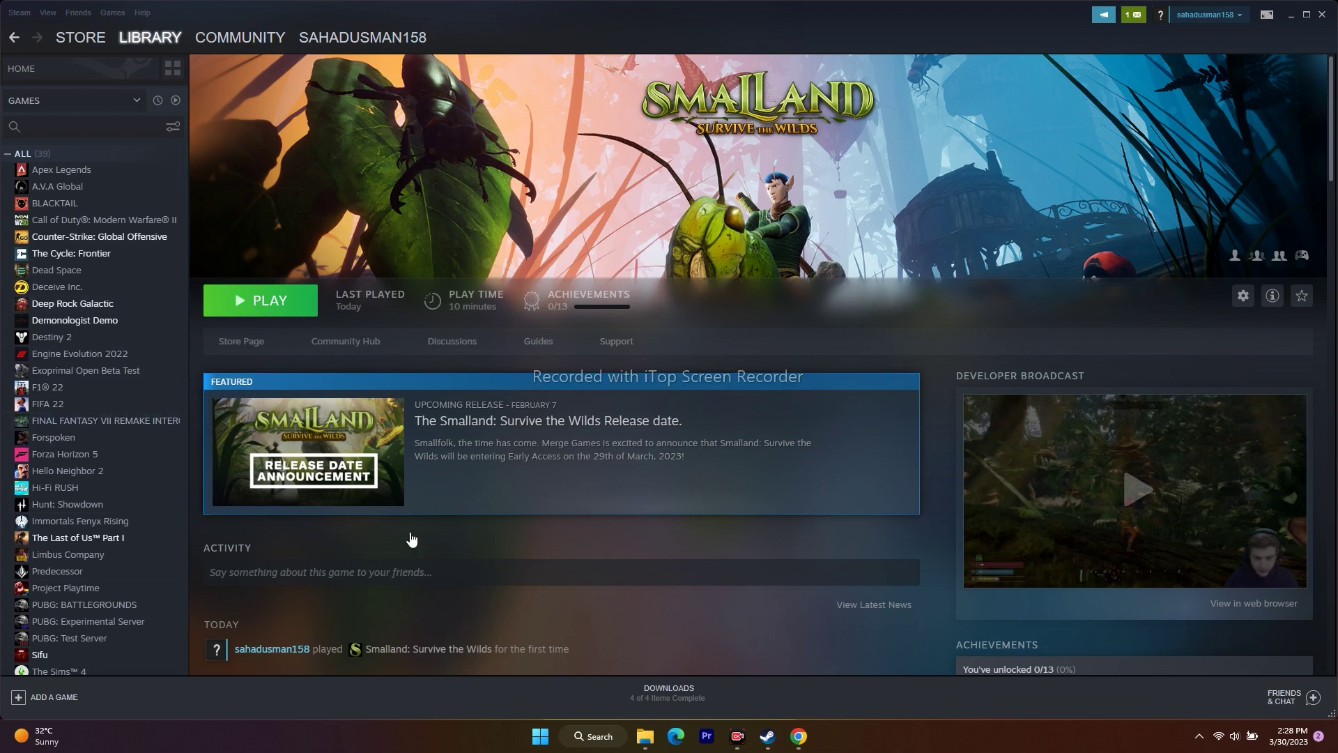
Verify the integrity of the game files for Smalland: Survive the Wilds from its local files properties
scroll(136, 343, down, 3)
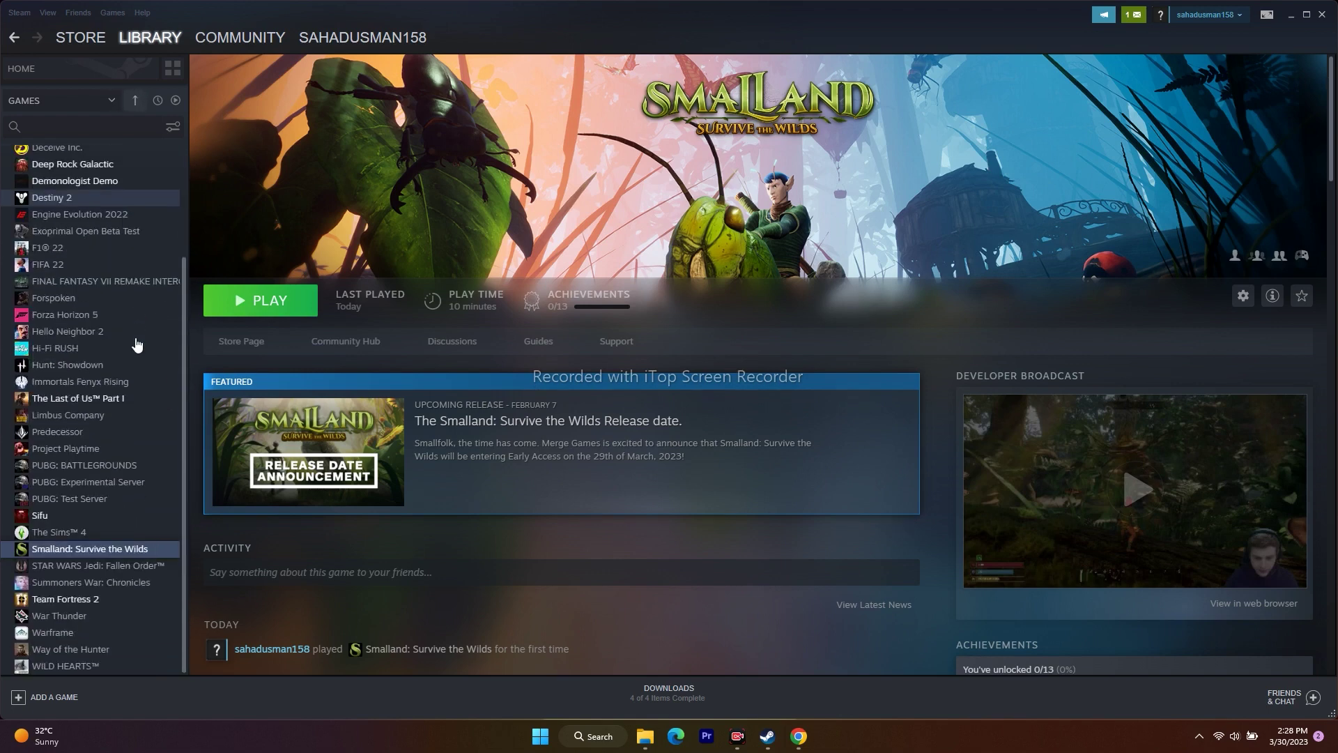
right_click(108, 551)
click(126, 637)
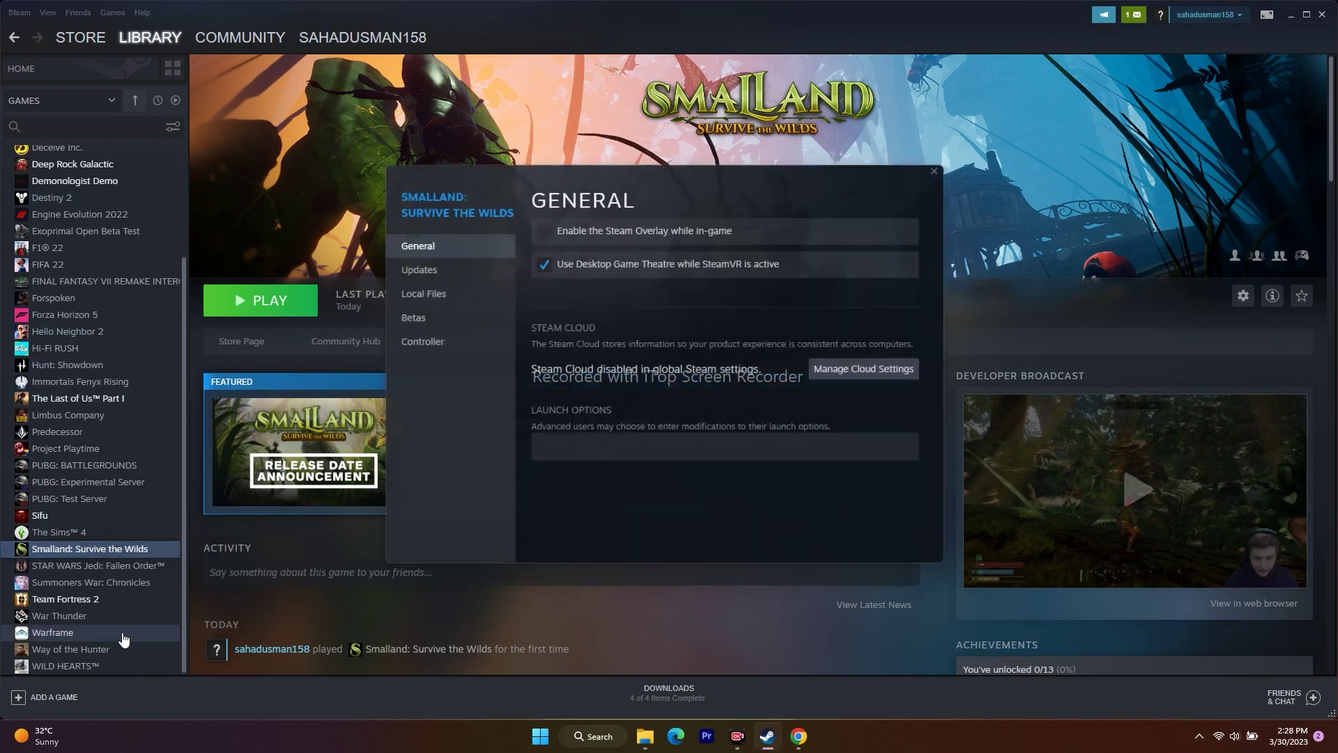
click(423, 292)
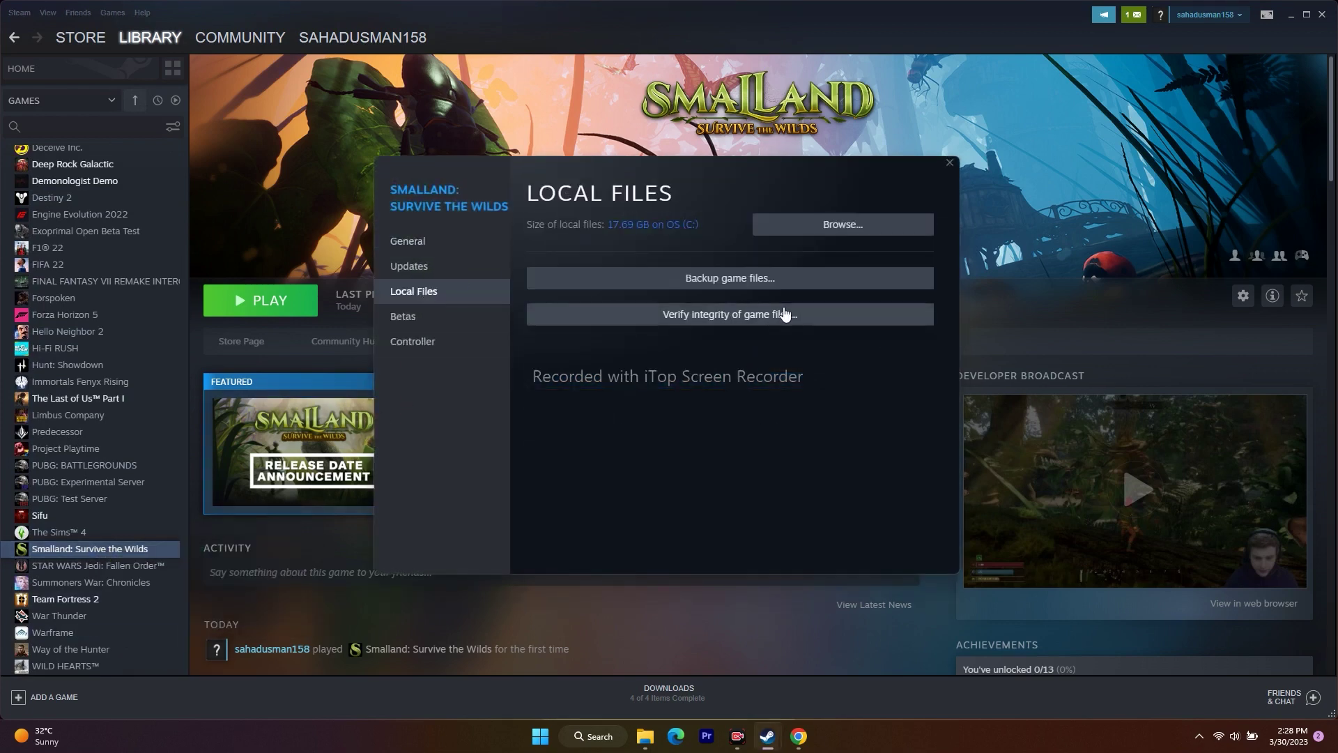
click(733, 314)
drag(741, 170, 893, 196)
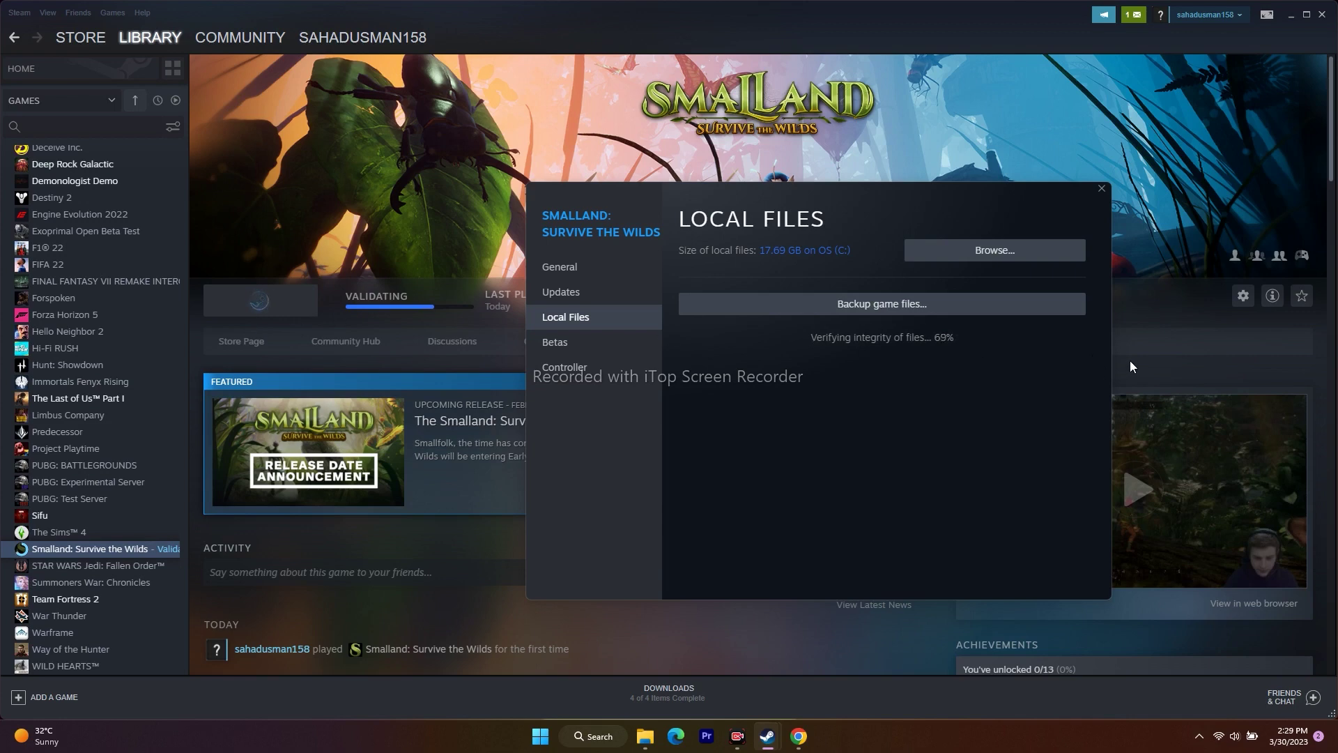
click(1165, 311)
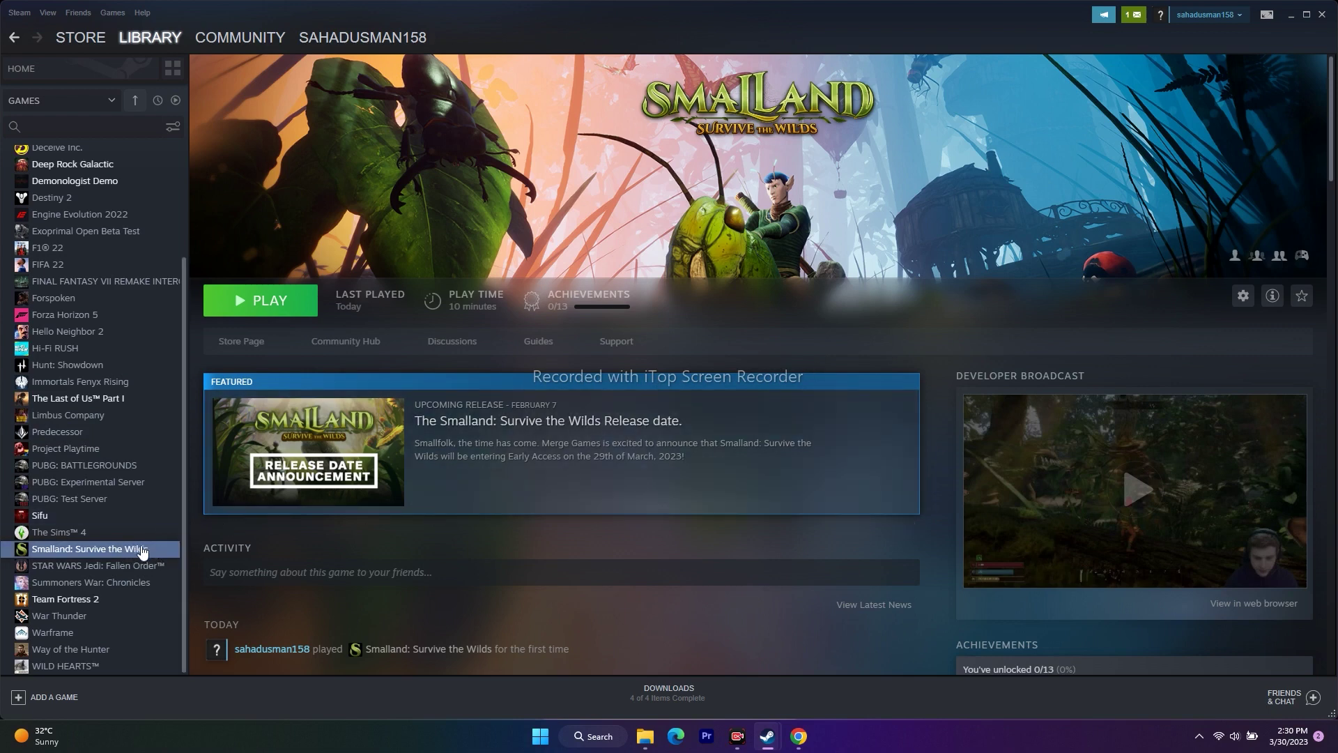
Browse the local installation folder of Smalland: Survive the Wilds from its properties and locate the SMALLAND application
right_click(122, 549)
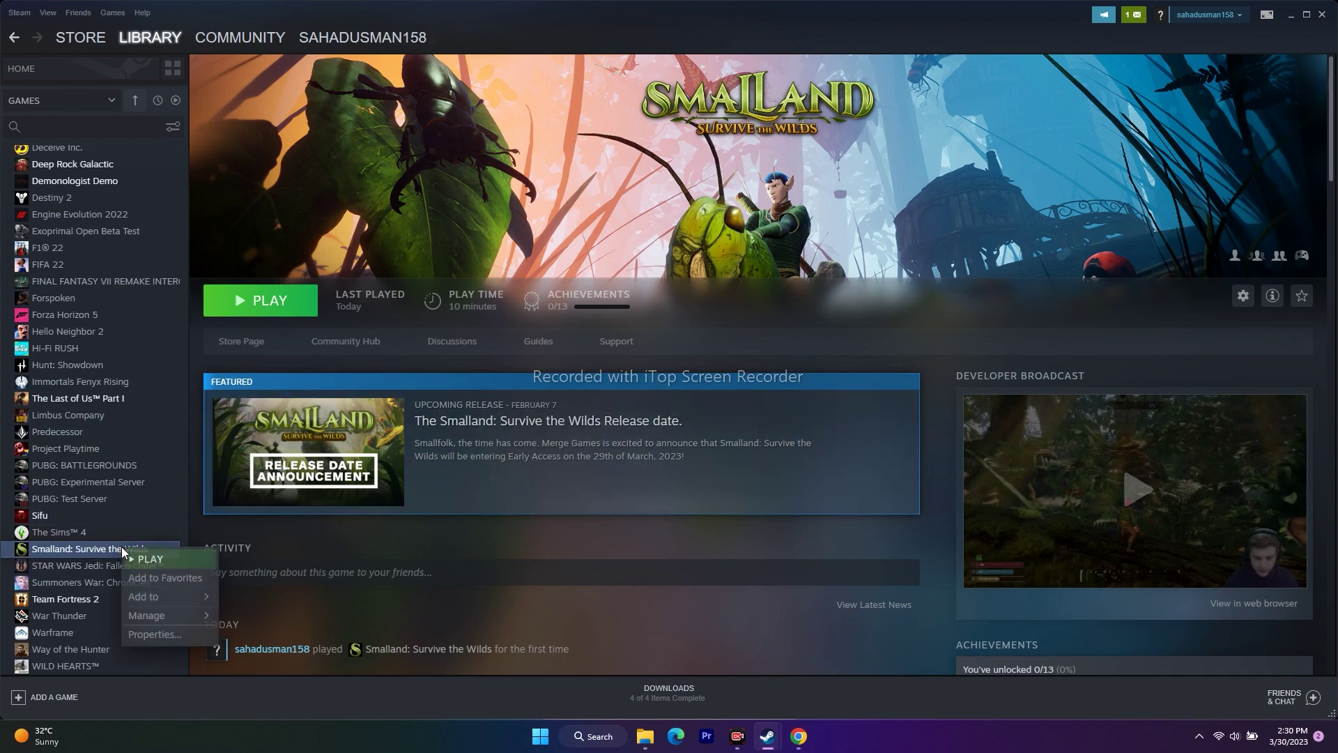
click(139, 632)
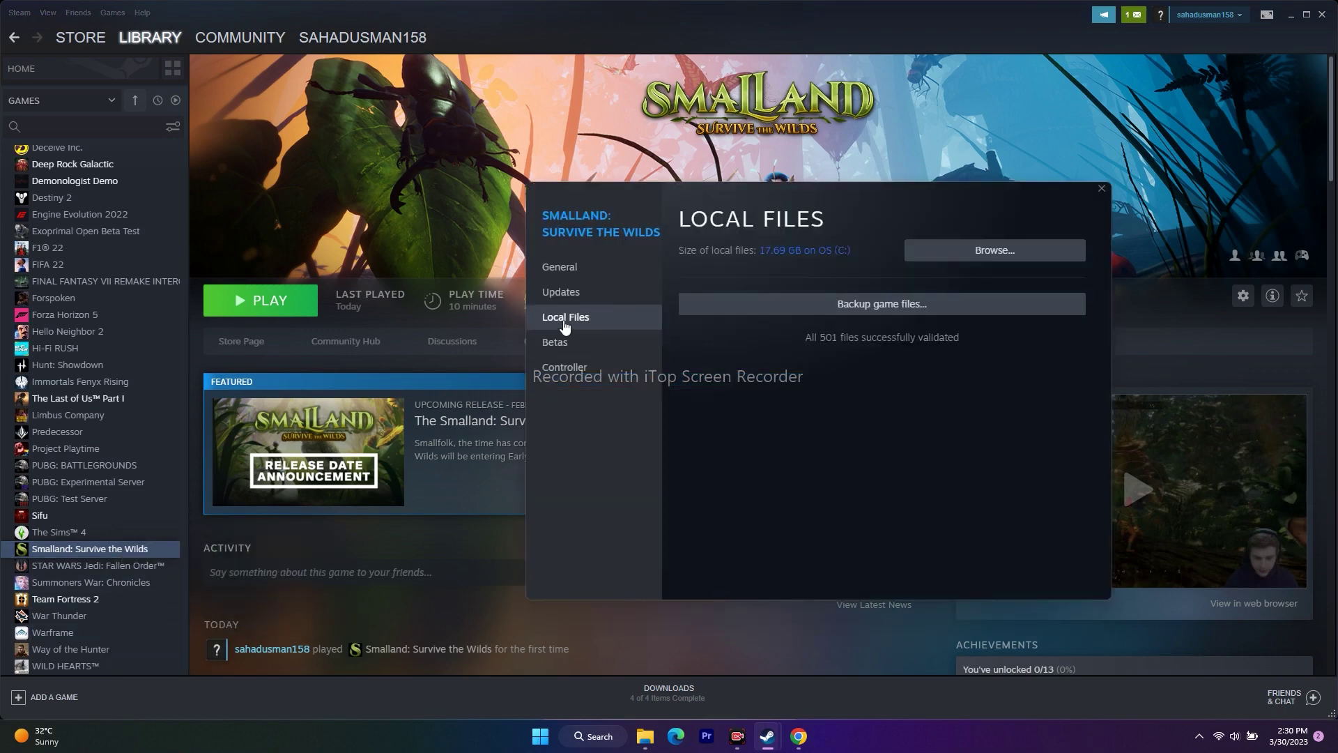
click(1039, 255)
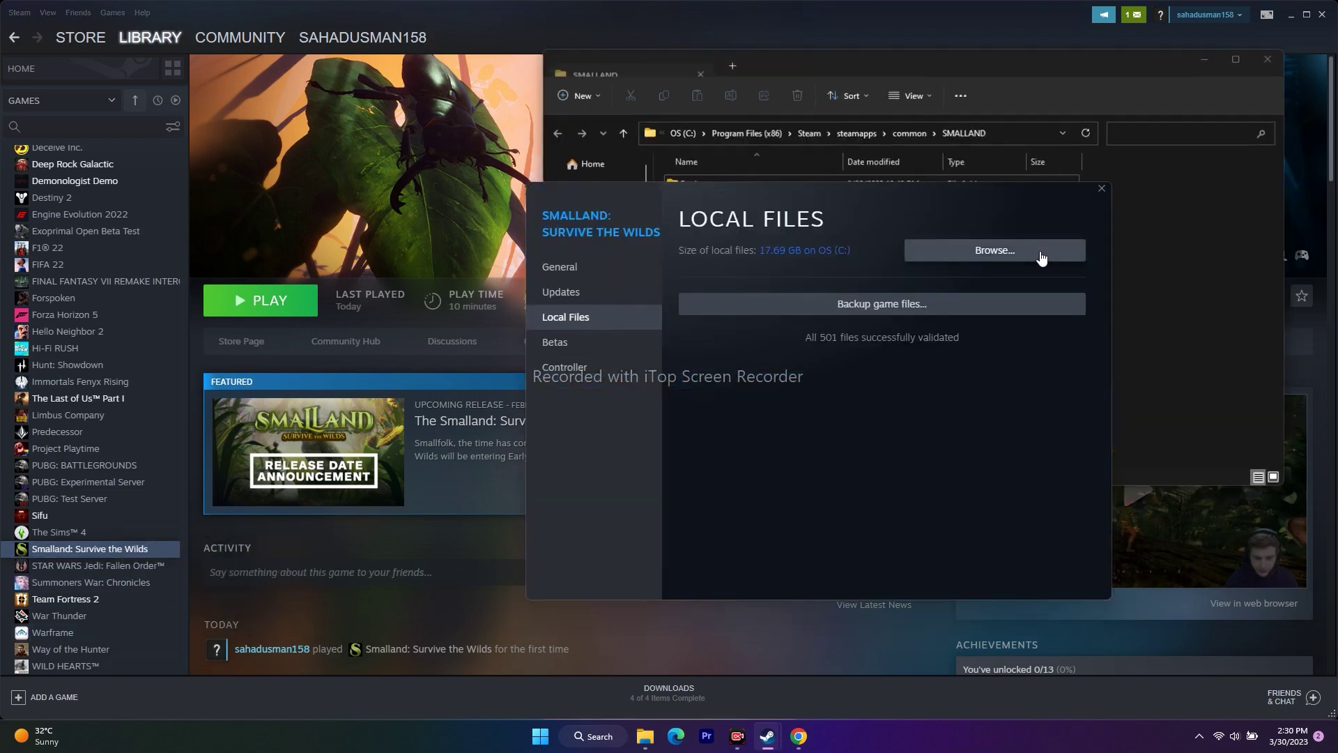
click(1242, 333)
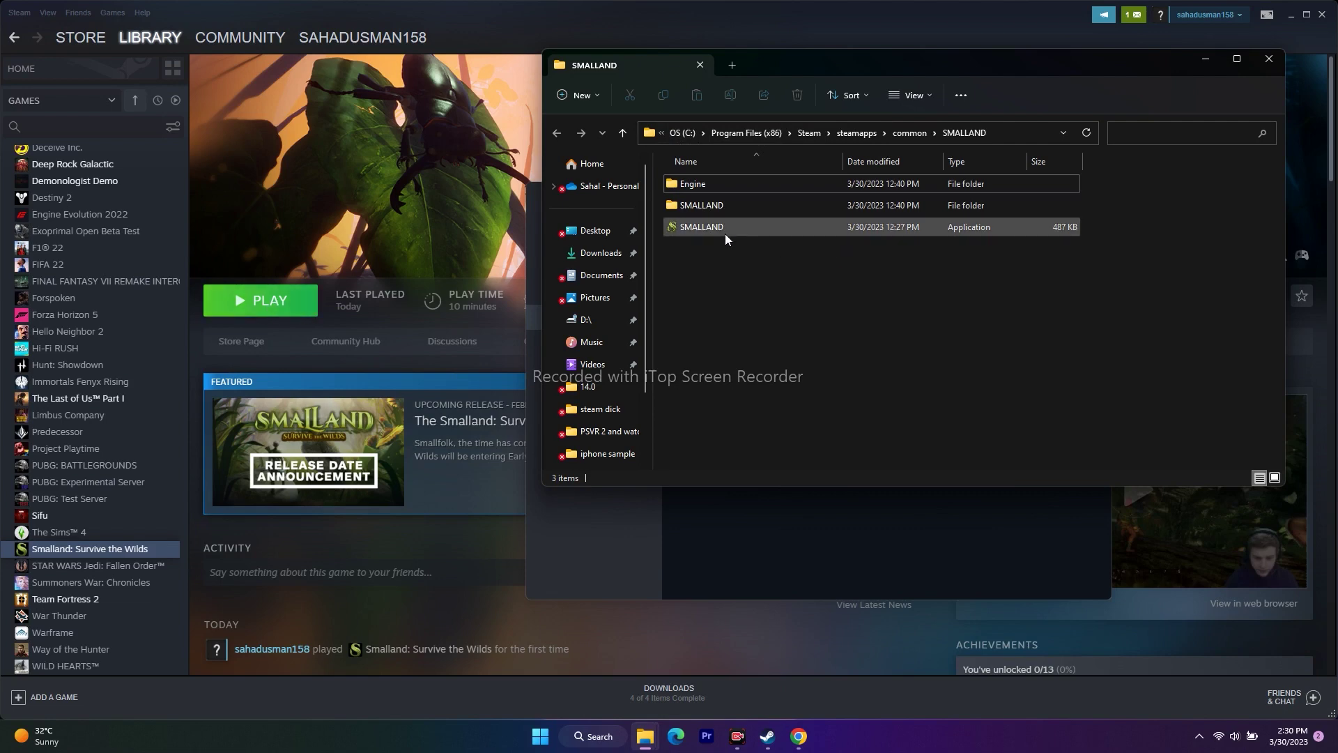
mouse_move(704, 228)
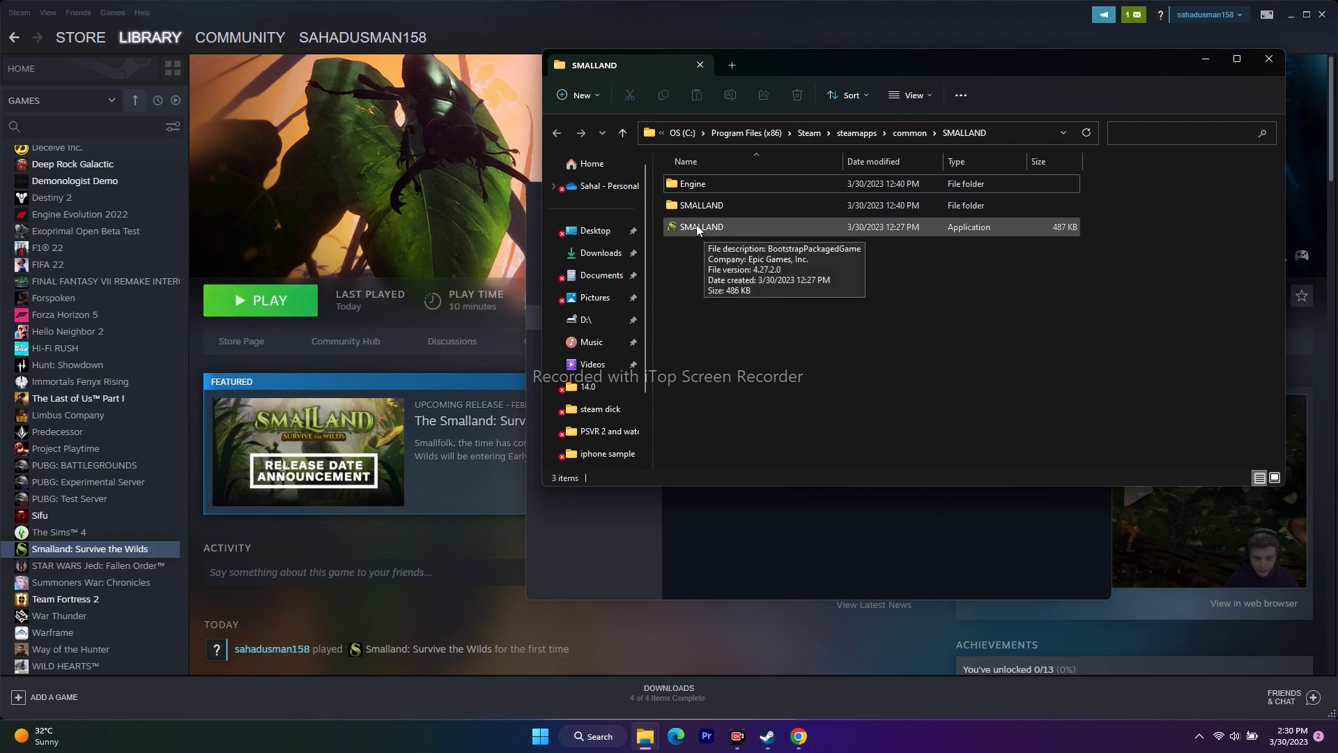
Close the SMALLAND folder window and the game's properties, and minimize Steam
click(1269, 61)
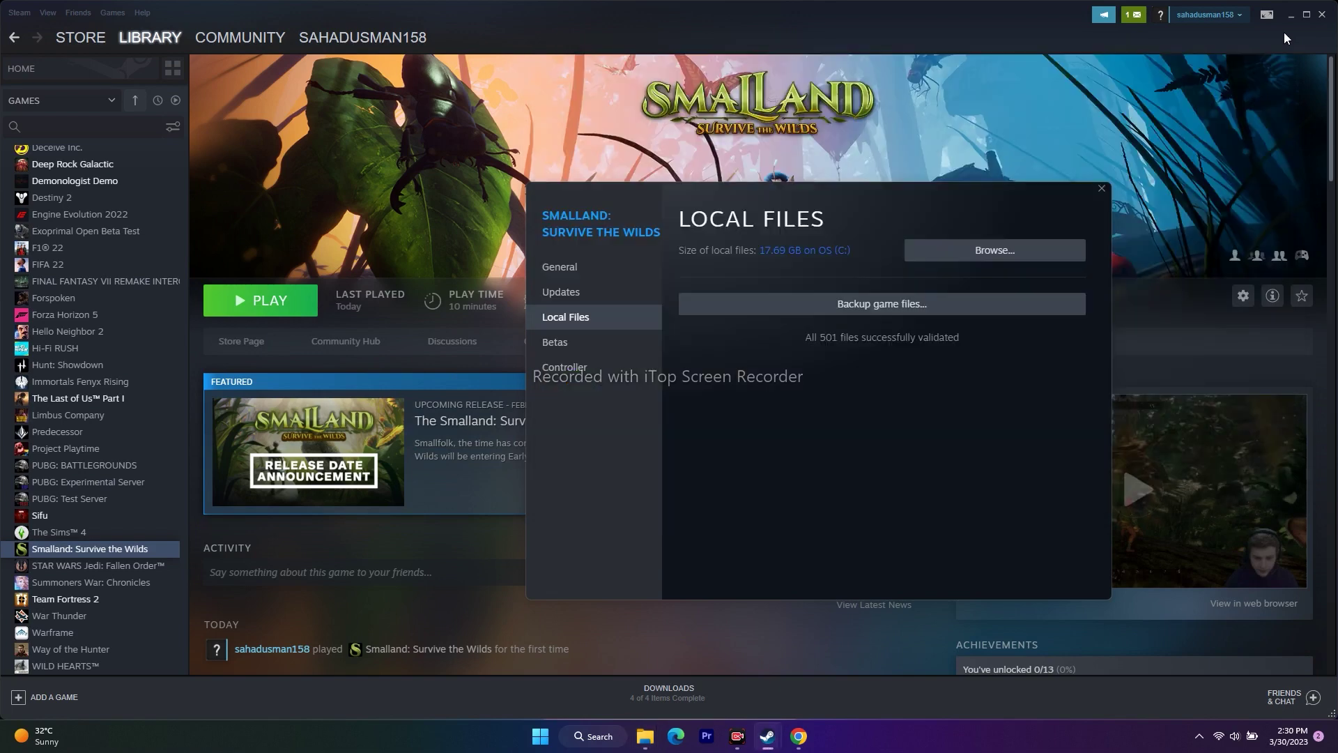
click(1102, 189)
mouse_move(767, 736)
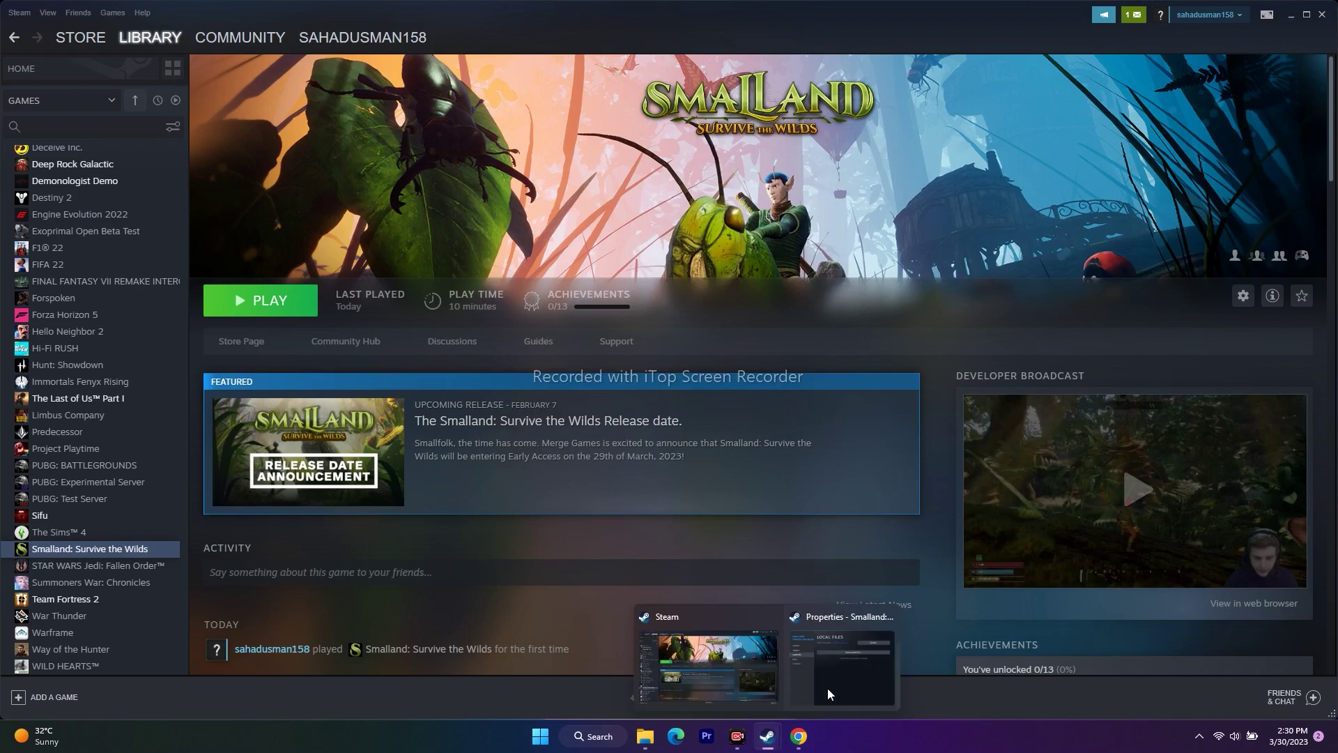
click(889, 616)
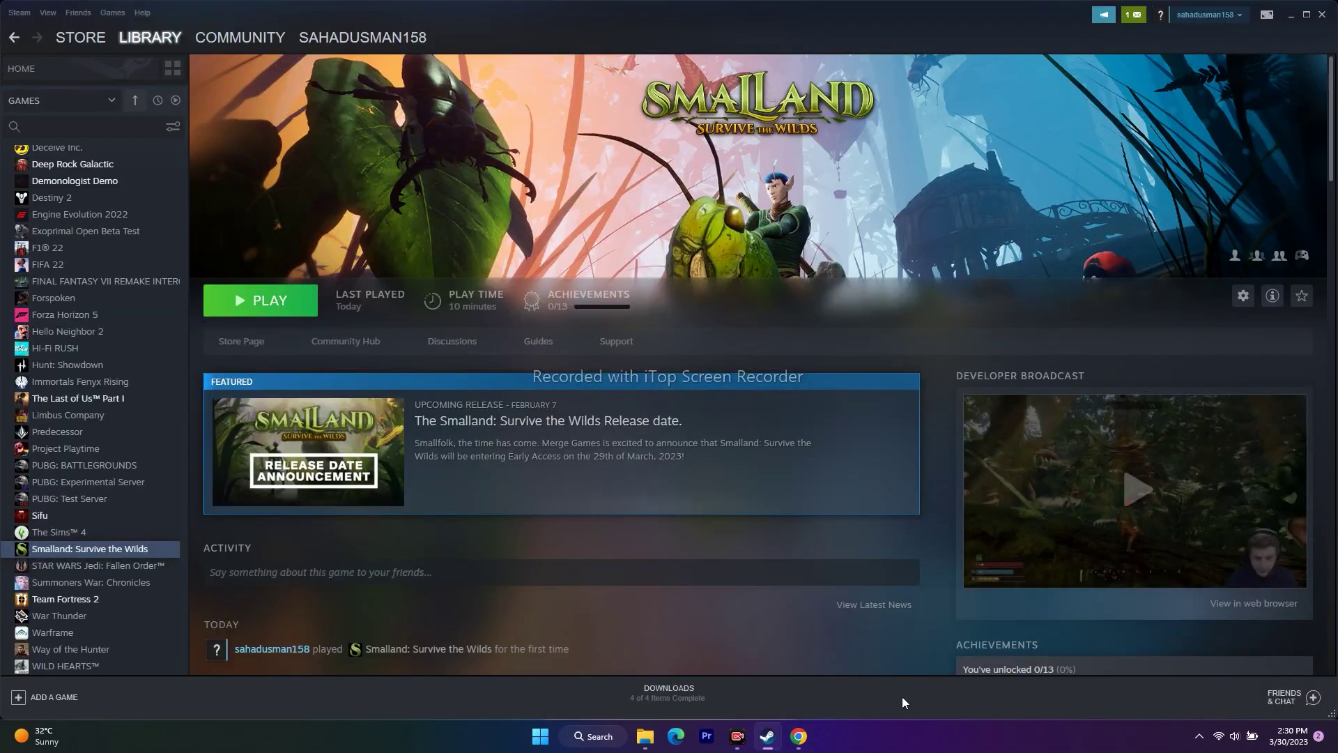
click(1291, 19)
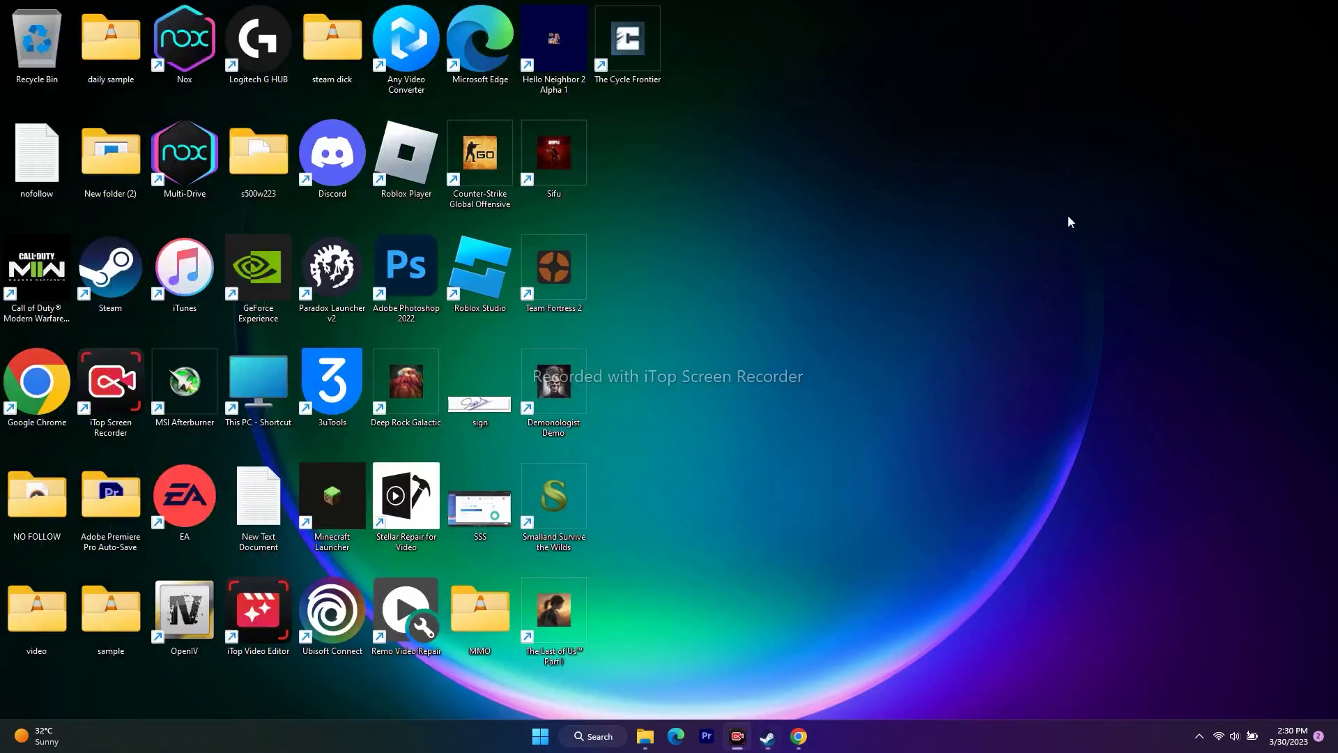
Switch to a maximized File Explorer window and open the Program Files (x86) folder on the OS (C:) drive
click(645, 736)
click(601, 392)
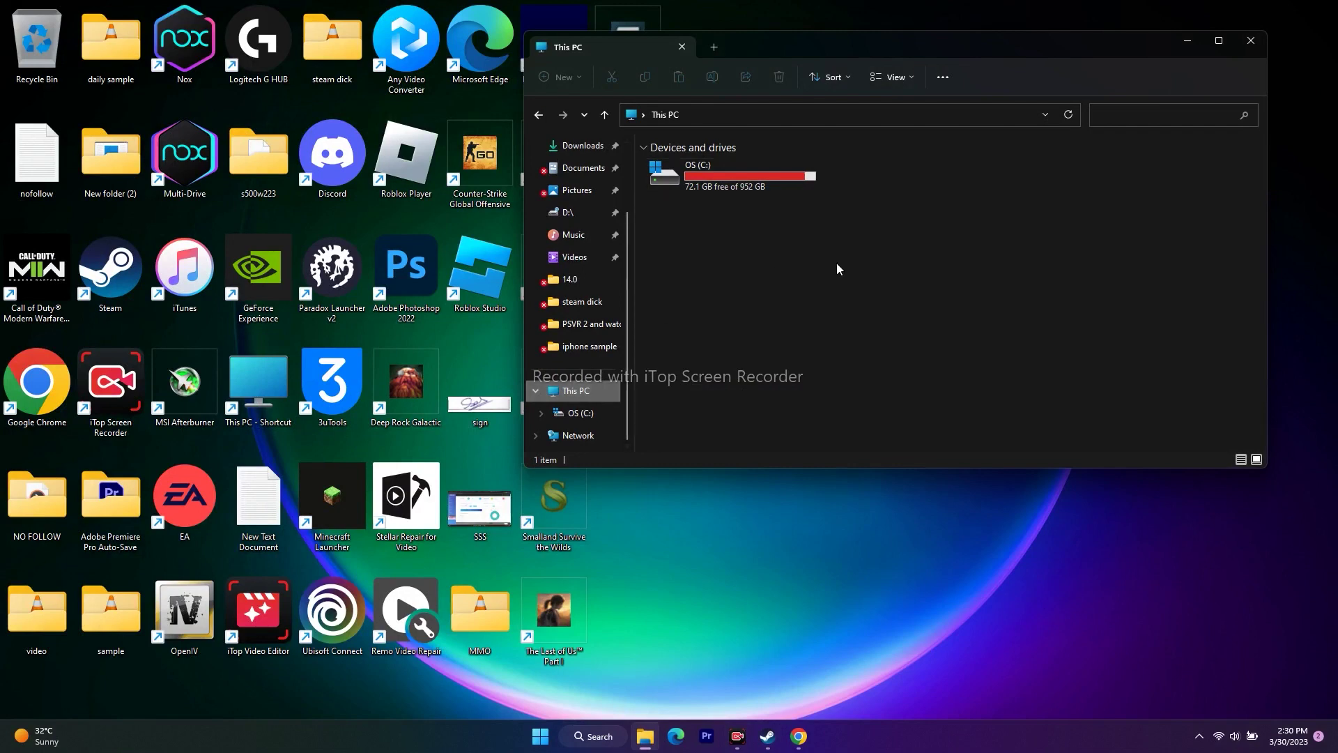
click(1226, 40)
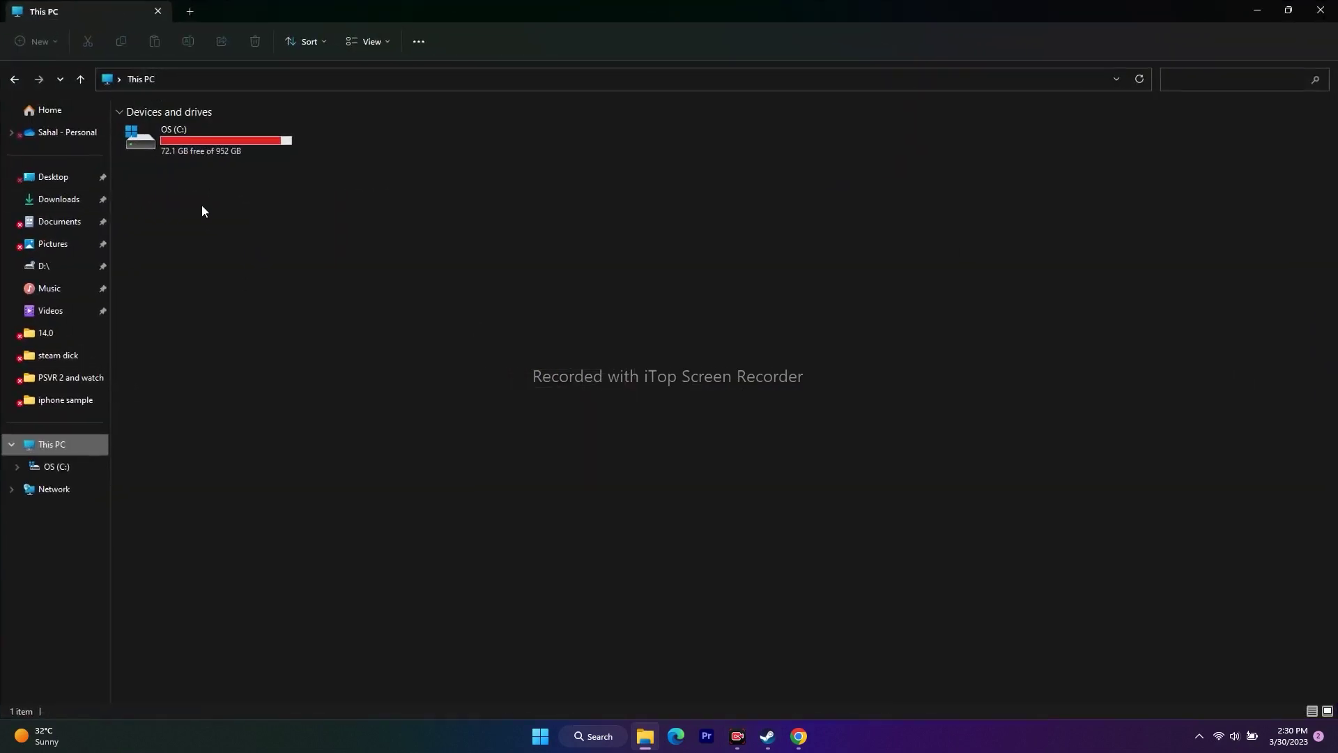
click(189, 140)
double_click(169, 144)
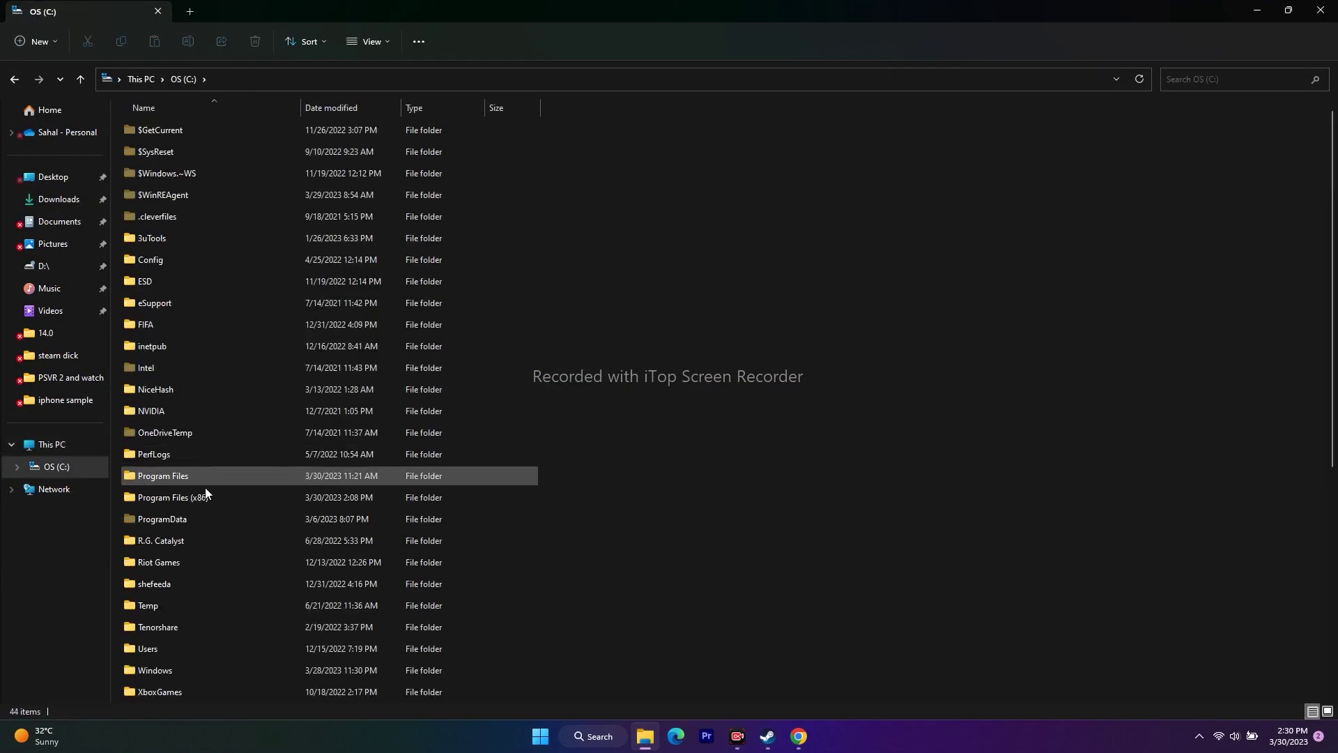
click(203, 496)
double_click(203, 496)
Open the game's installation folder Steam > steamapps > common > SMALLAND
scroll(213, 304, down, 9)
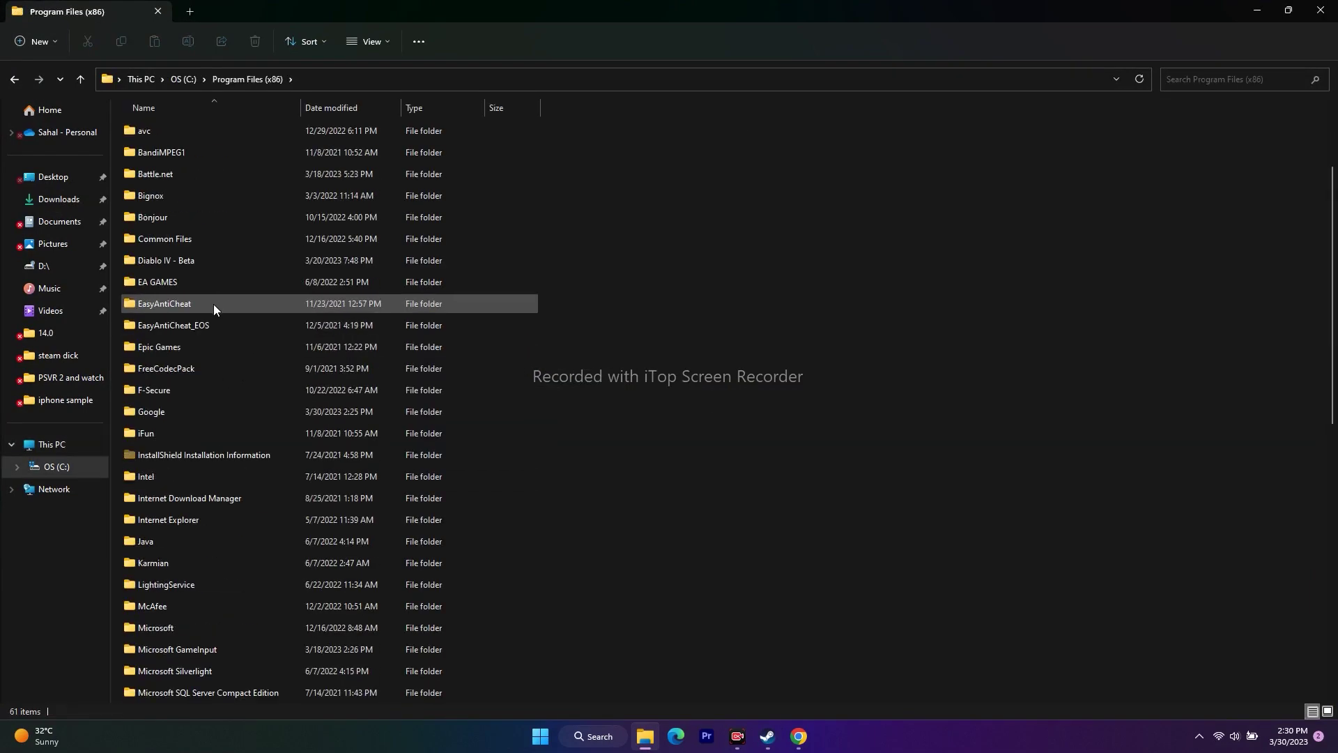
scroll(213, 304, down, 2)
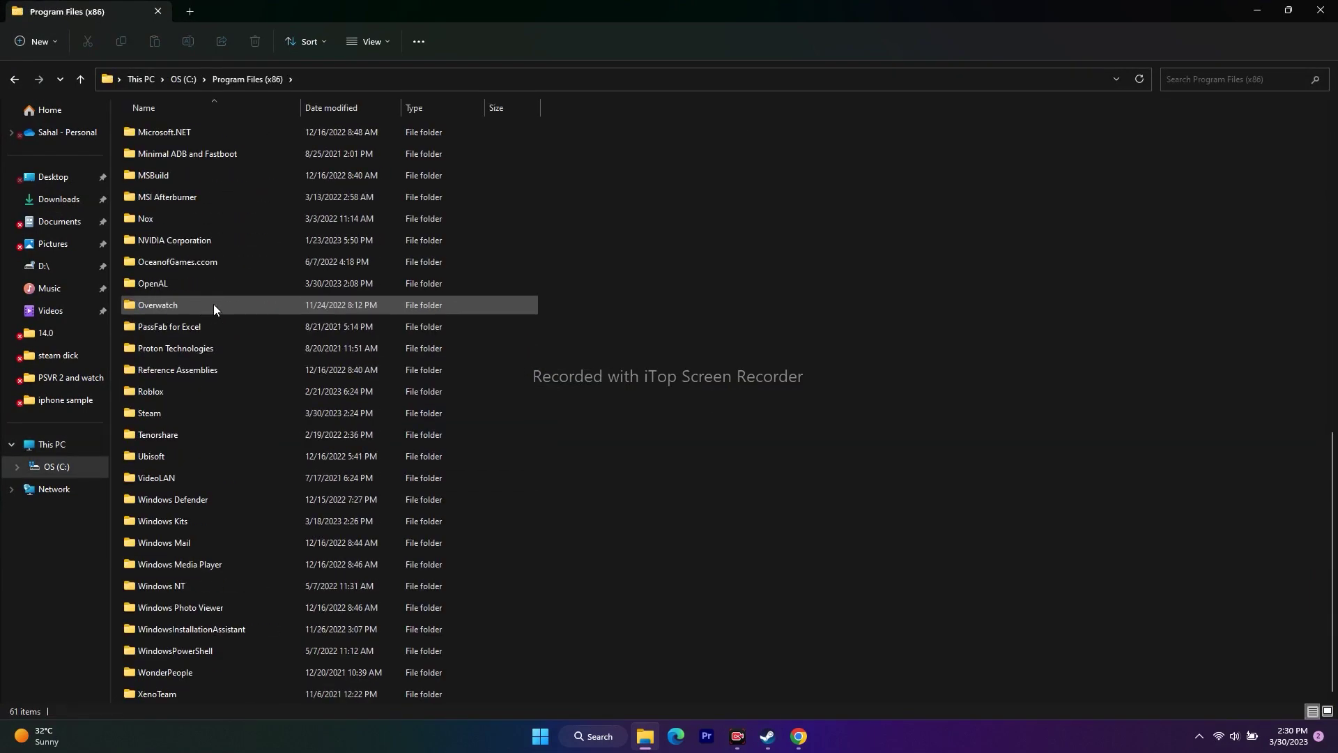
double_click(198, 415)
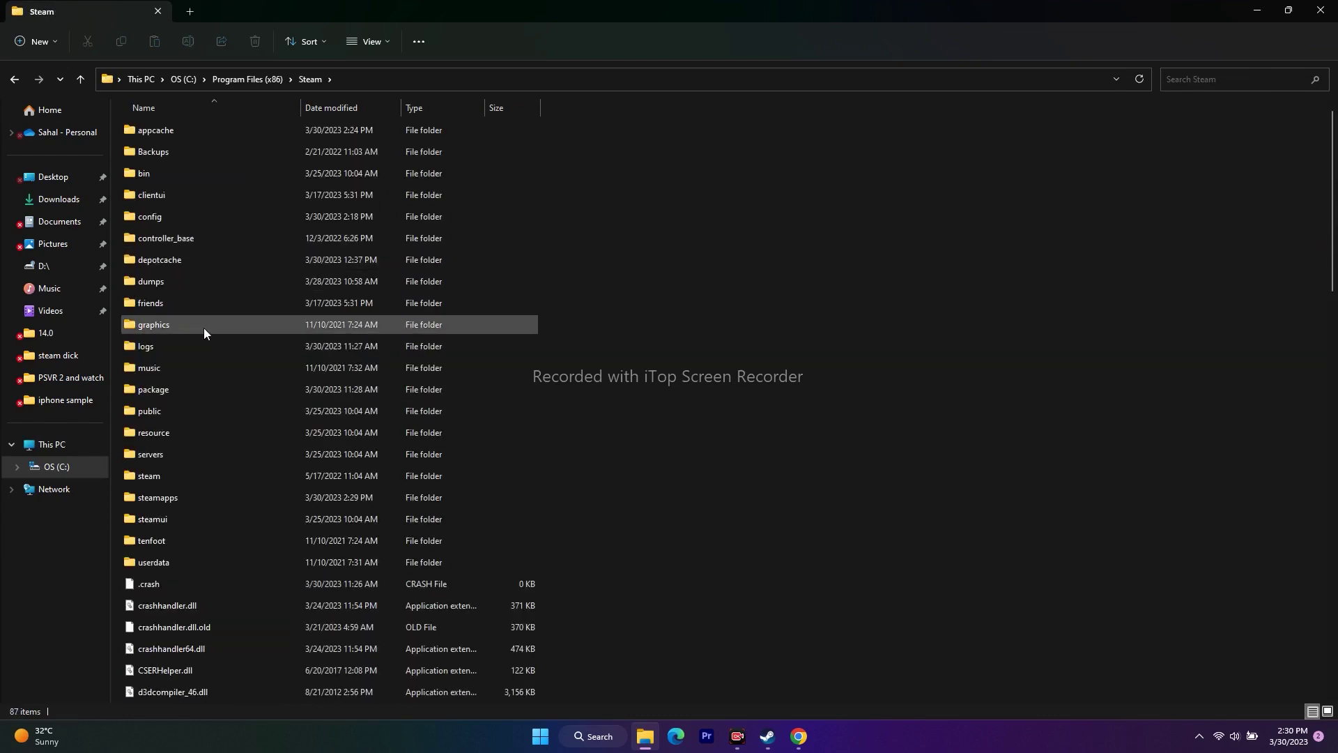
double_click(165, 499)
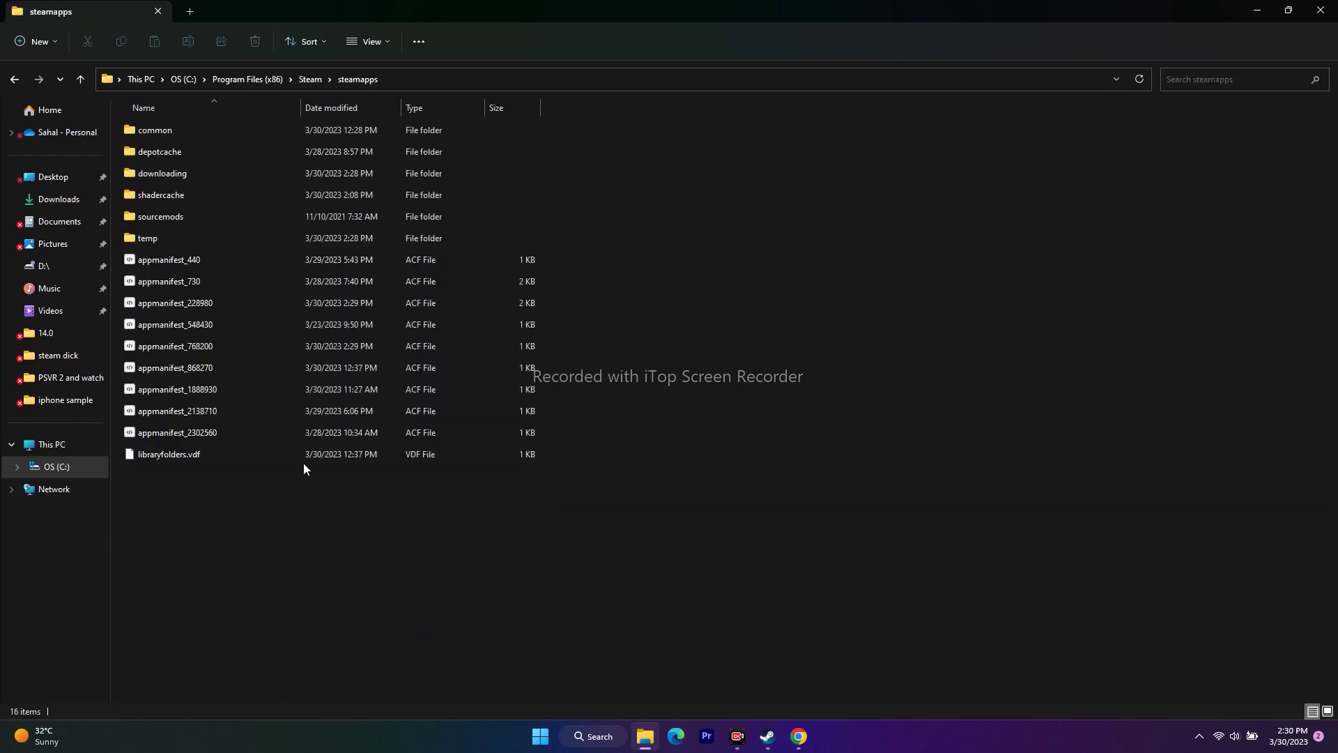
double_click(160, 132)
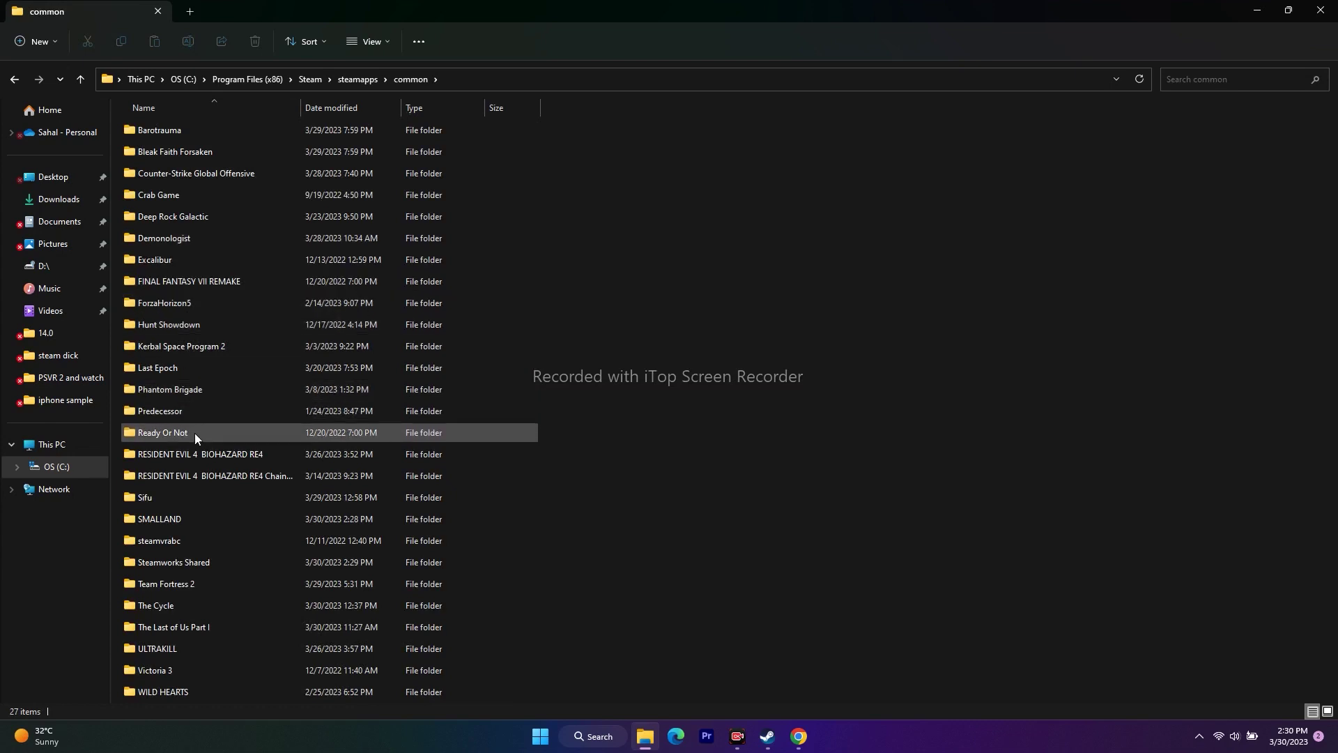
double_click(186, 520)
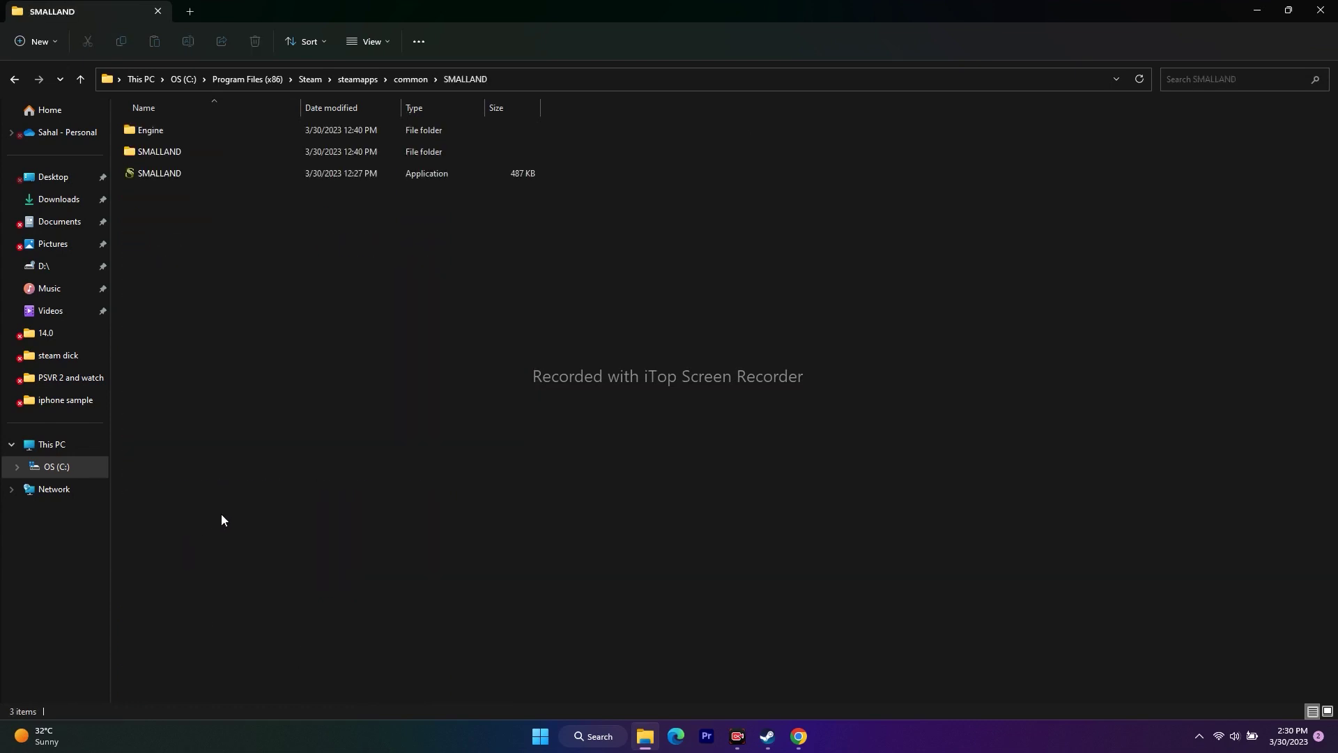
click(191, 173)
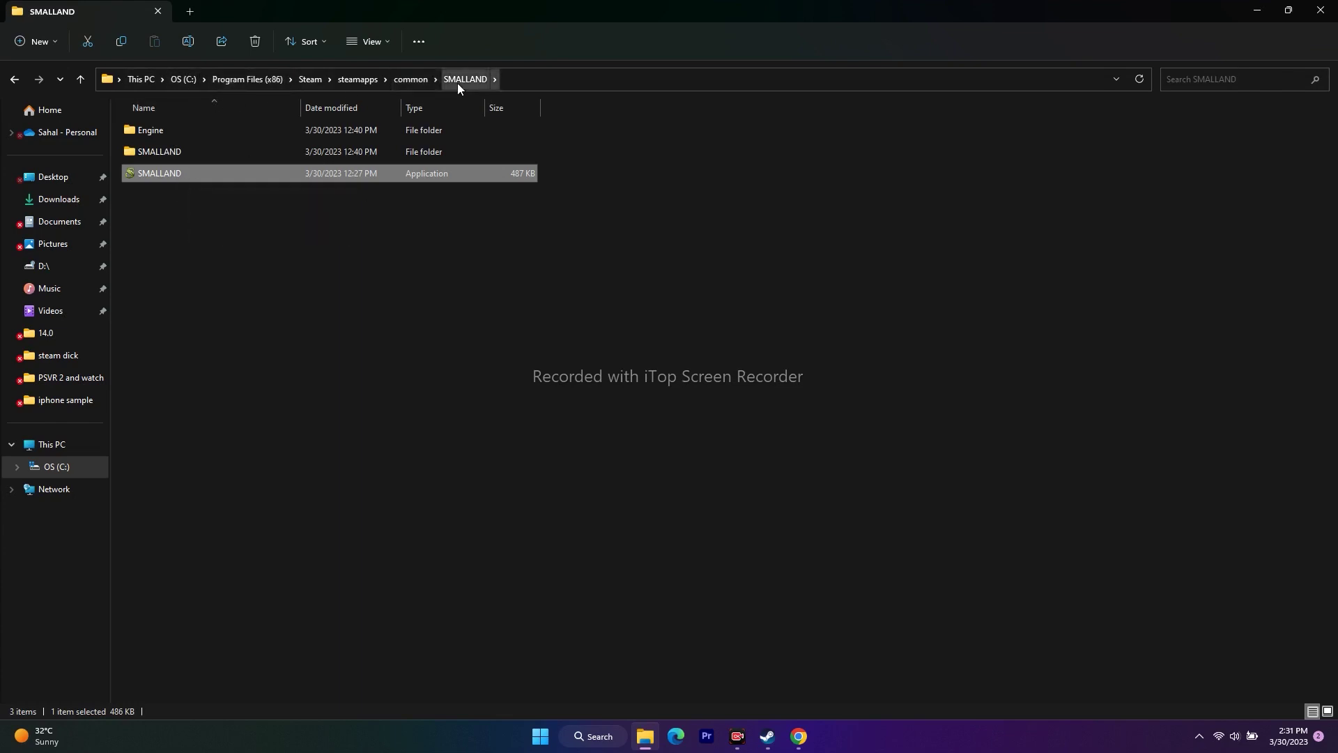
right_click(232, 177)
click(282, 433)
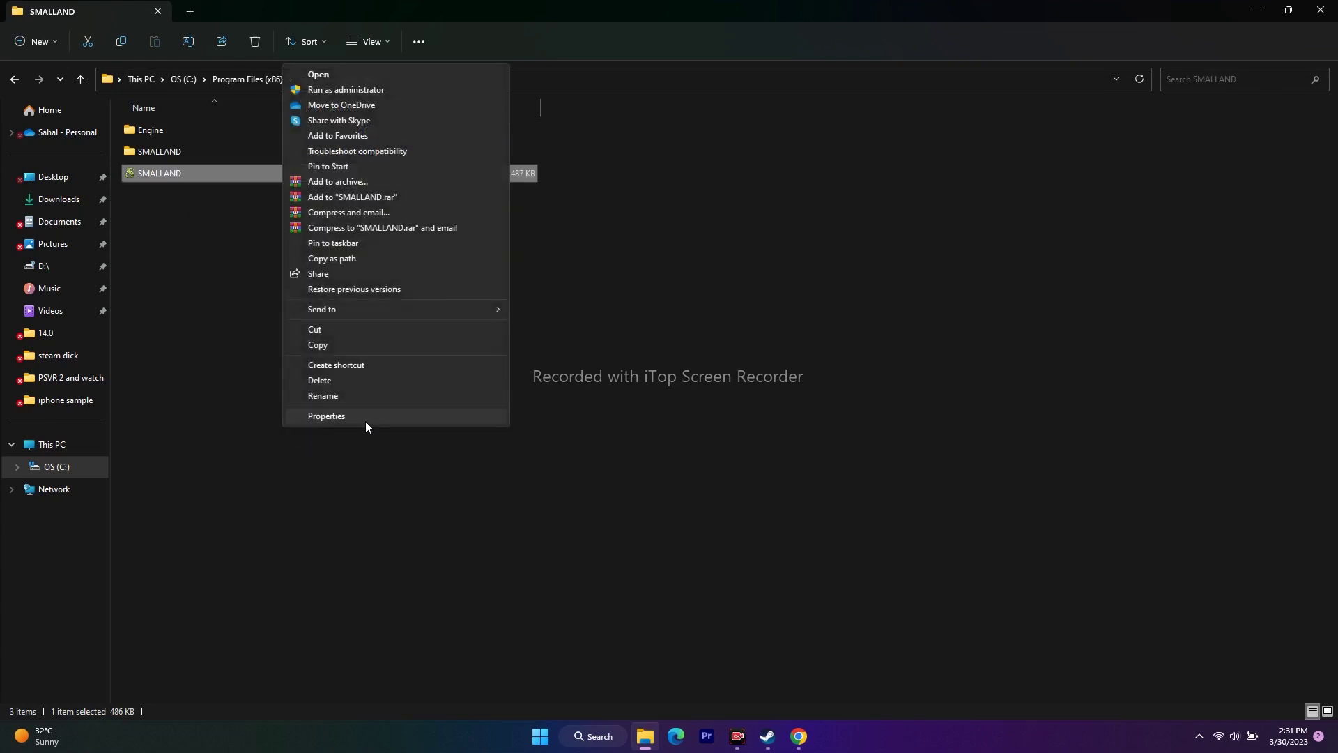
click(365, 421)
click(390, 361)
key(Escape)
click(440, 328)
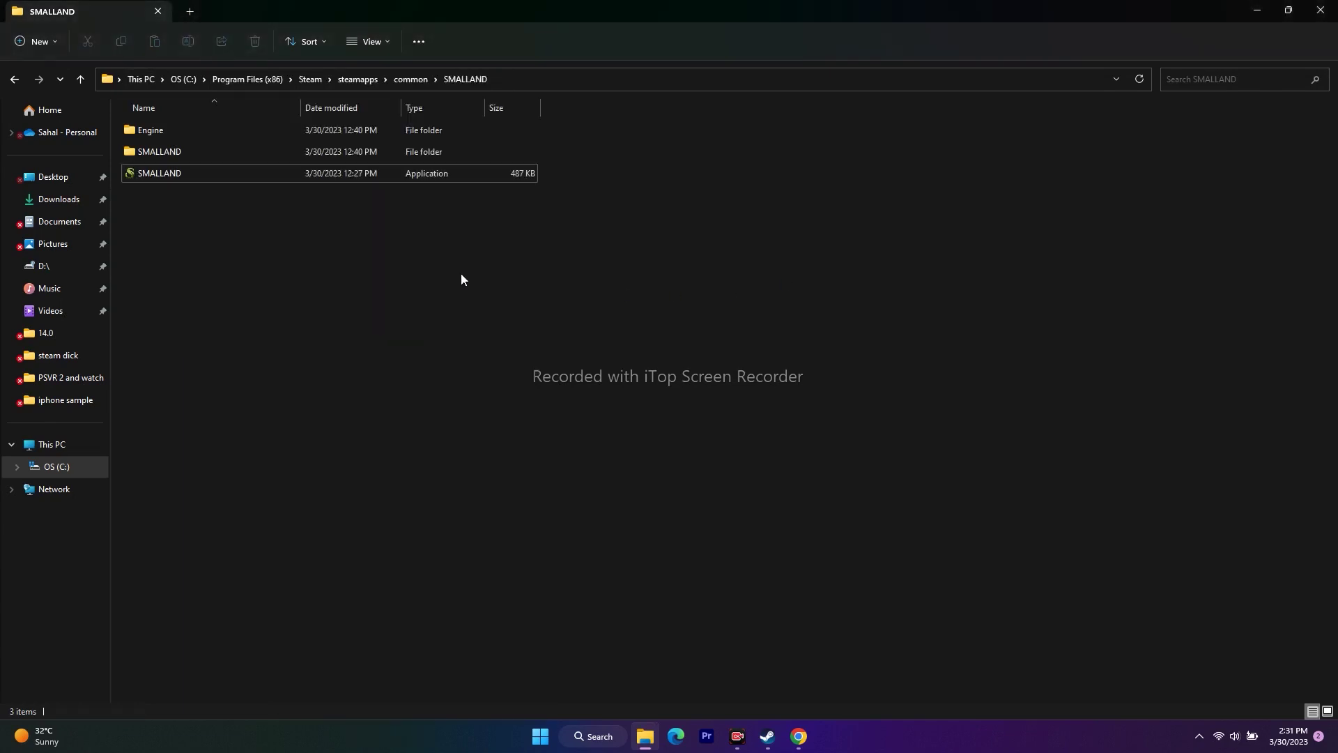
right_click(269, 174)
click(313, 335)
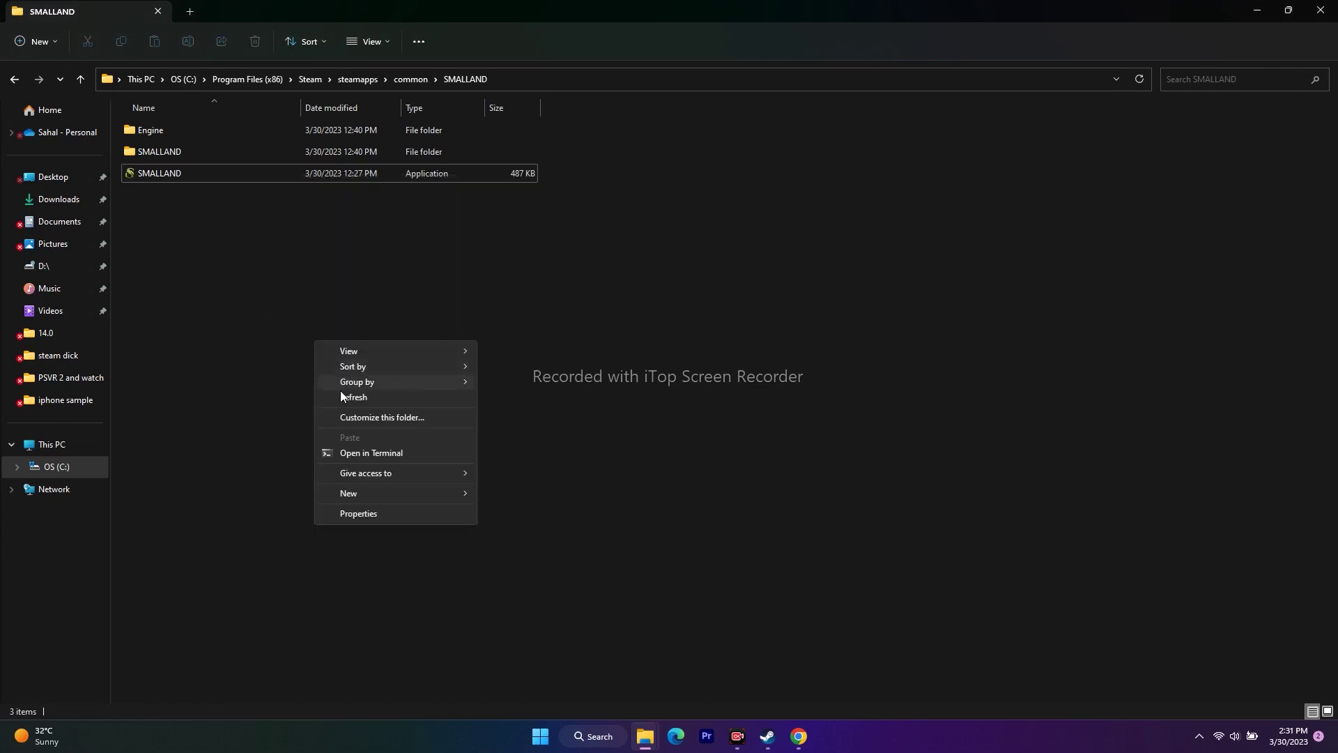
click(343, 514)
click(247, 109)
Set the SMALLAND application to run as an administrator in its compatibility properties and apply the change
click(278, 179)
right_click(278, 178)
click(340, 439)
click(389, 431)
drag(426, 340, 790, 113)
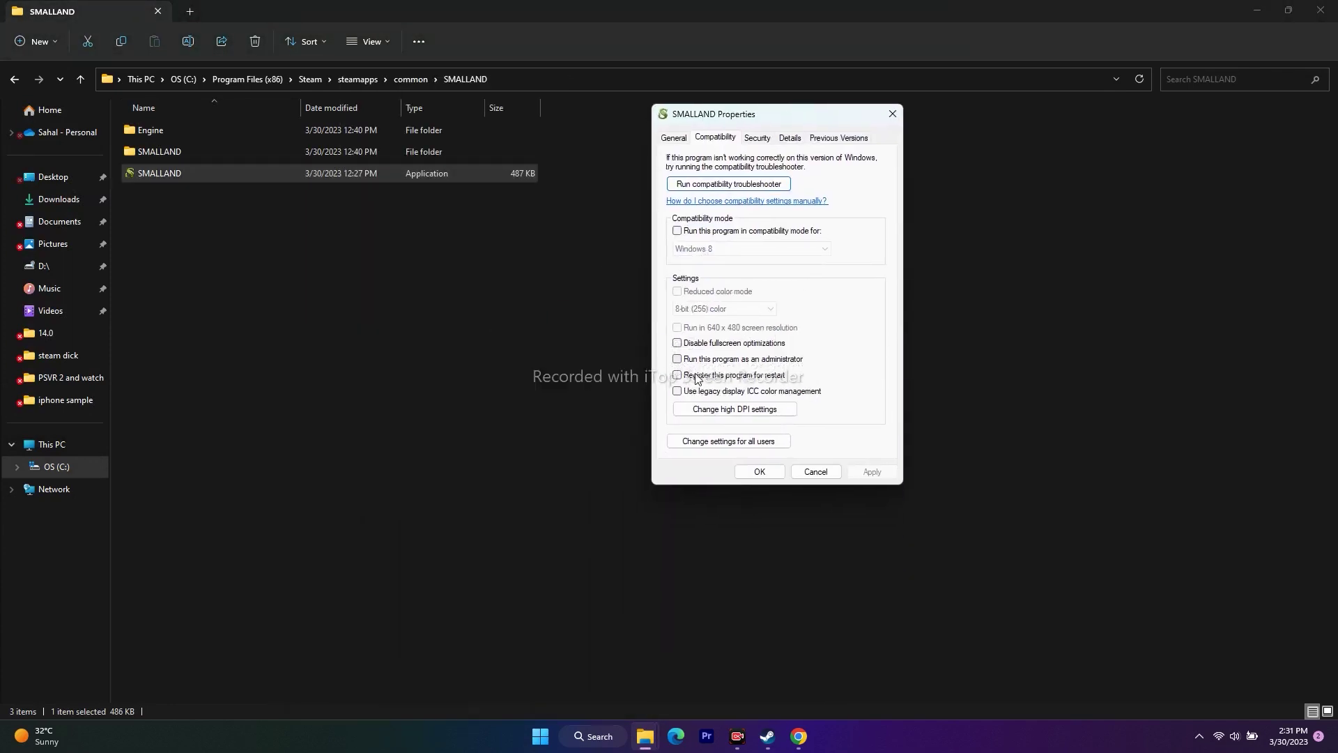
click(677, 359)
click(871, 471)
click(762, 471)
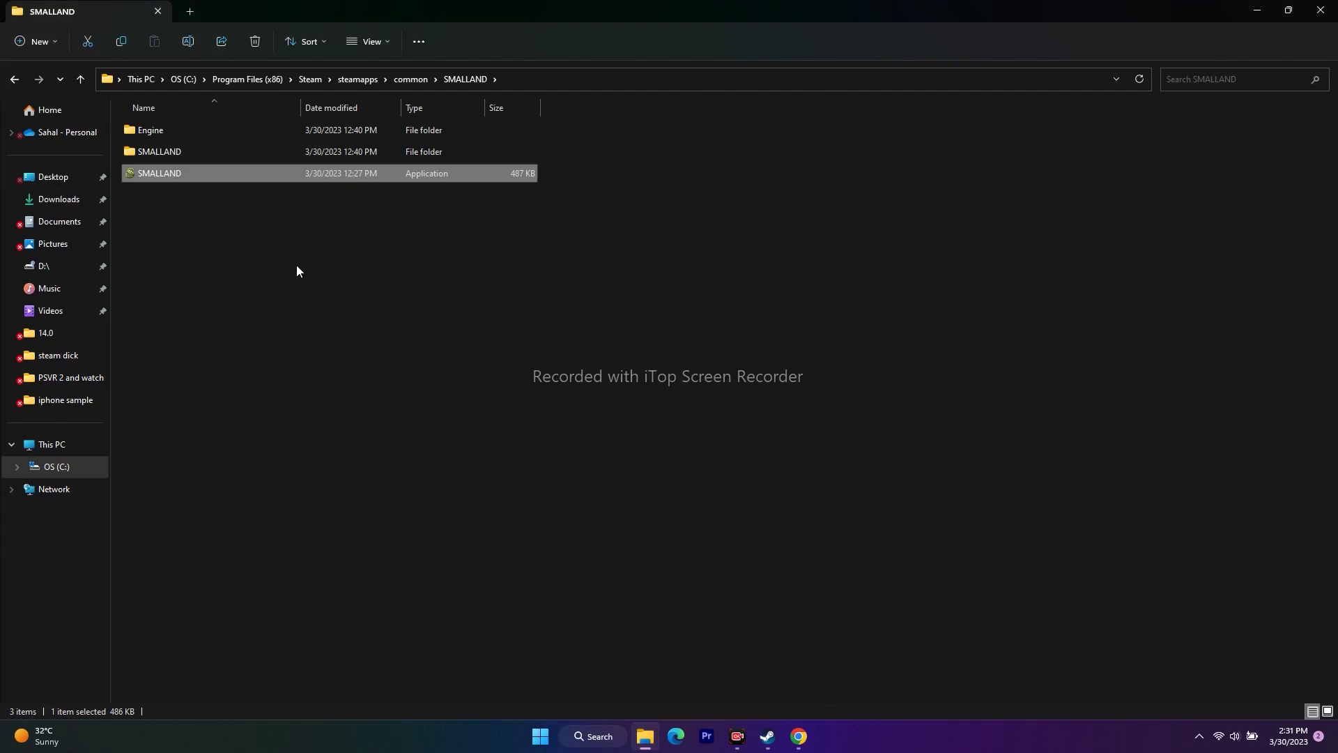
Enable compatibility mode for Windows 8 in the SMALLAND application's properties and apply the change
right_click(185, 172)
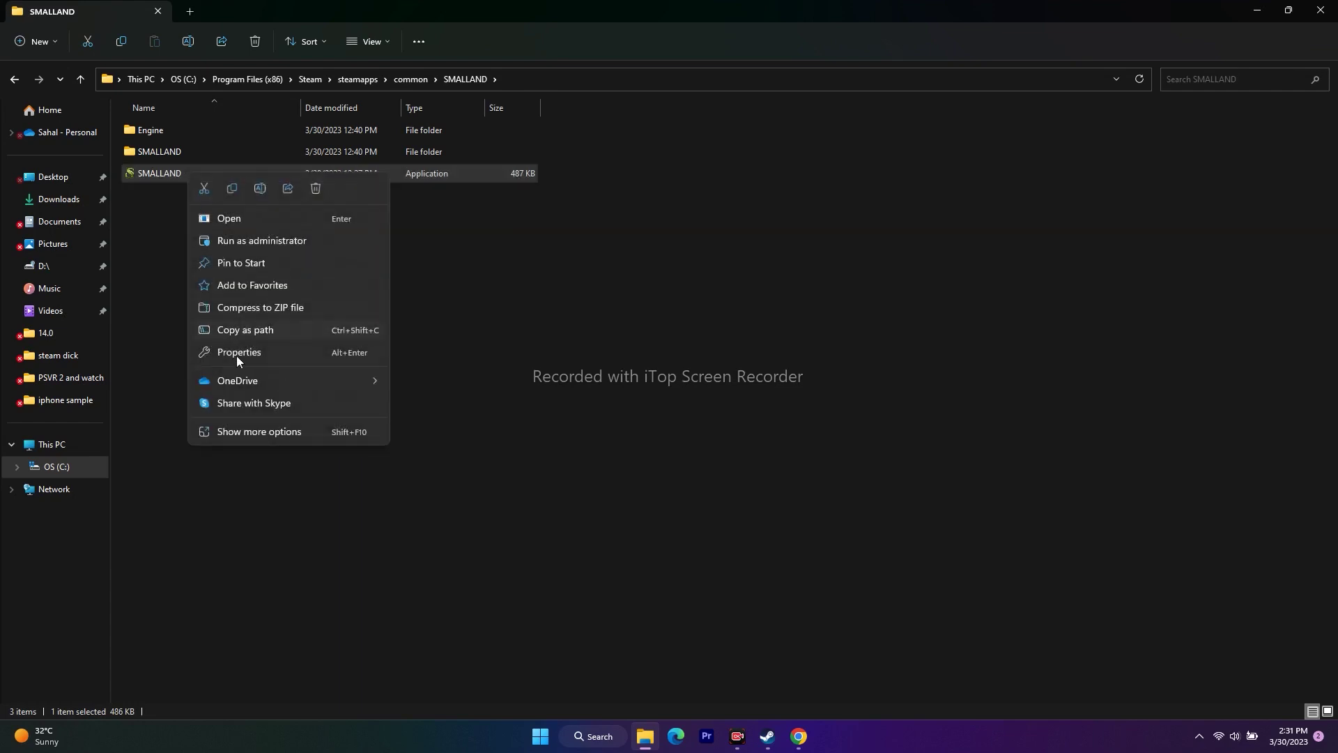
click(243, 424)
click(292, 416)
click(312, 361)
drag(357, 345, 721, 190)
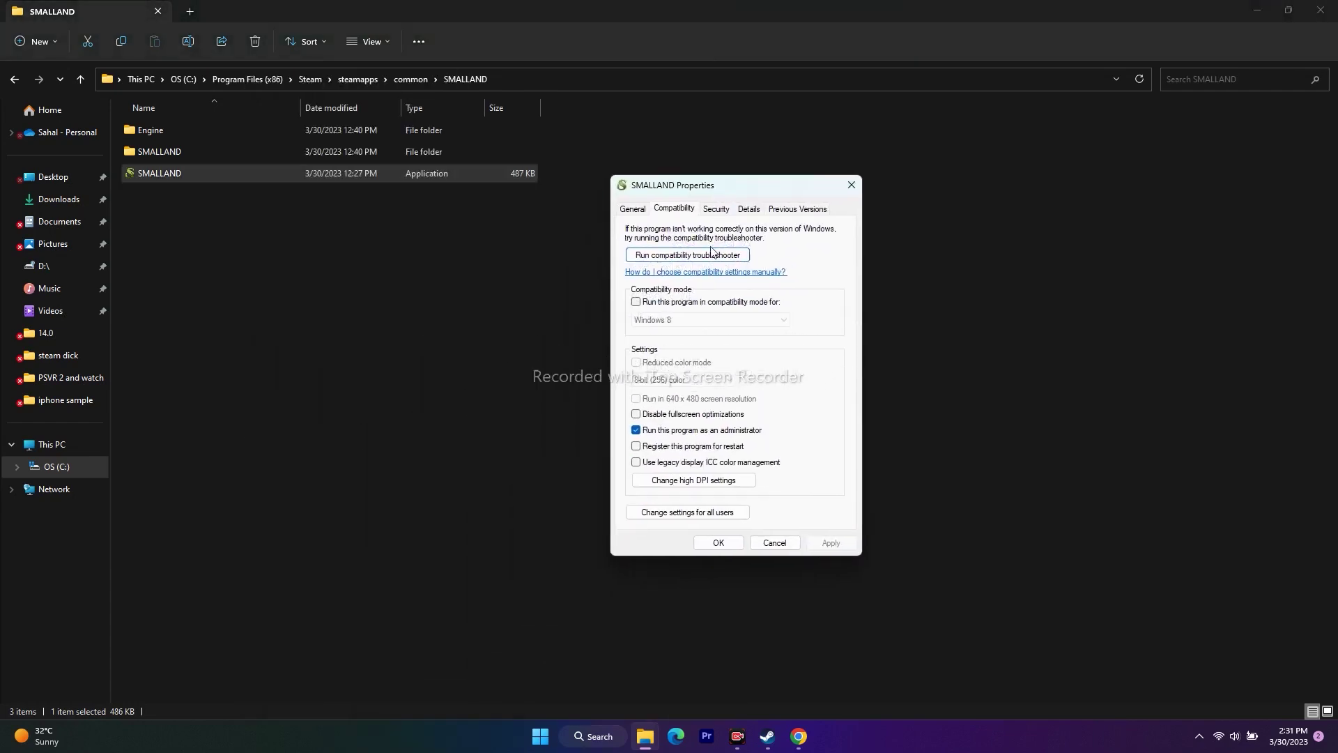
click(642, 304)
click(684, 320)
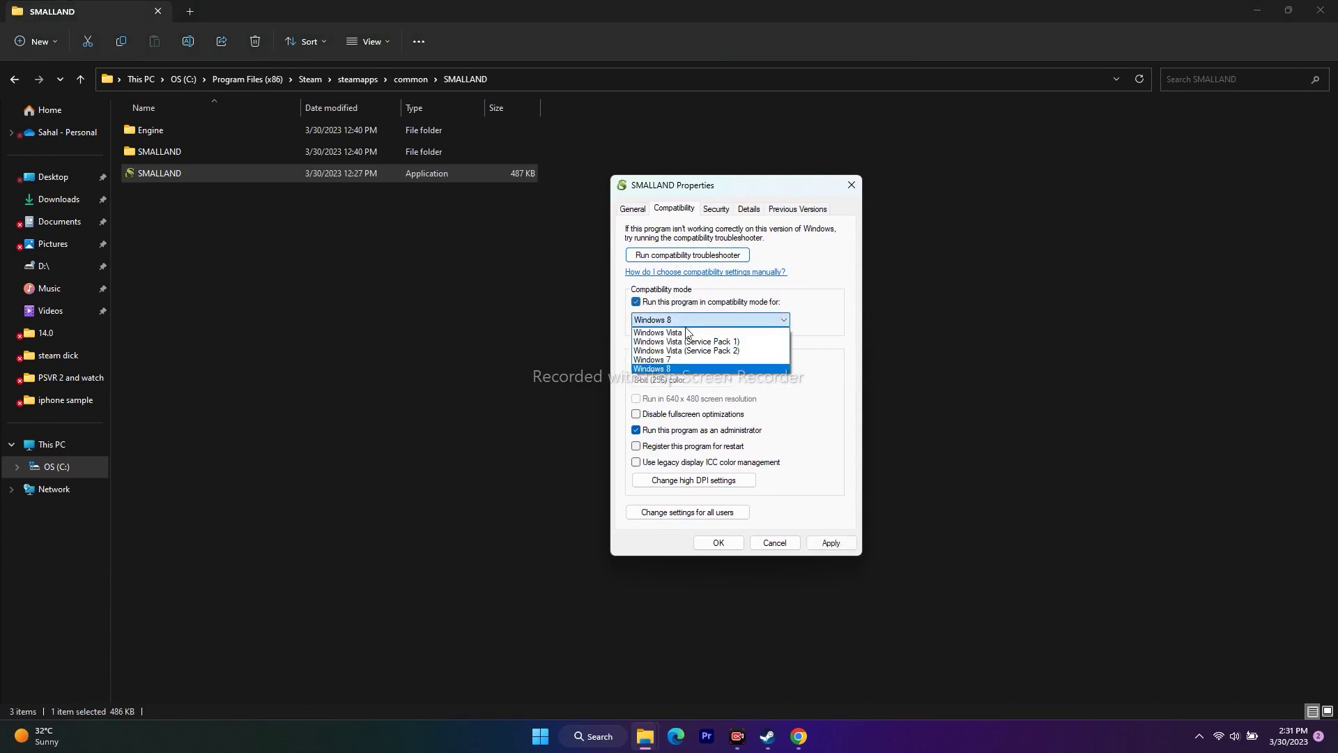
click(692, 369)
click(811, 542)
click(718, 542)
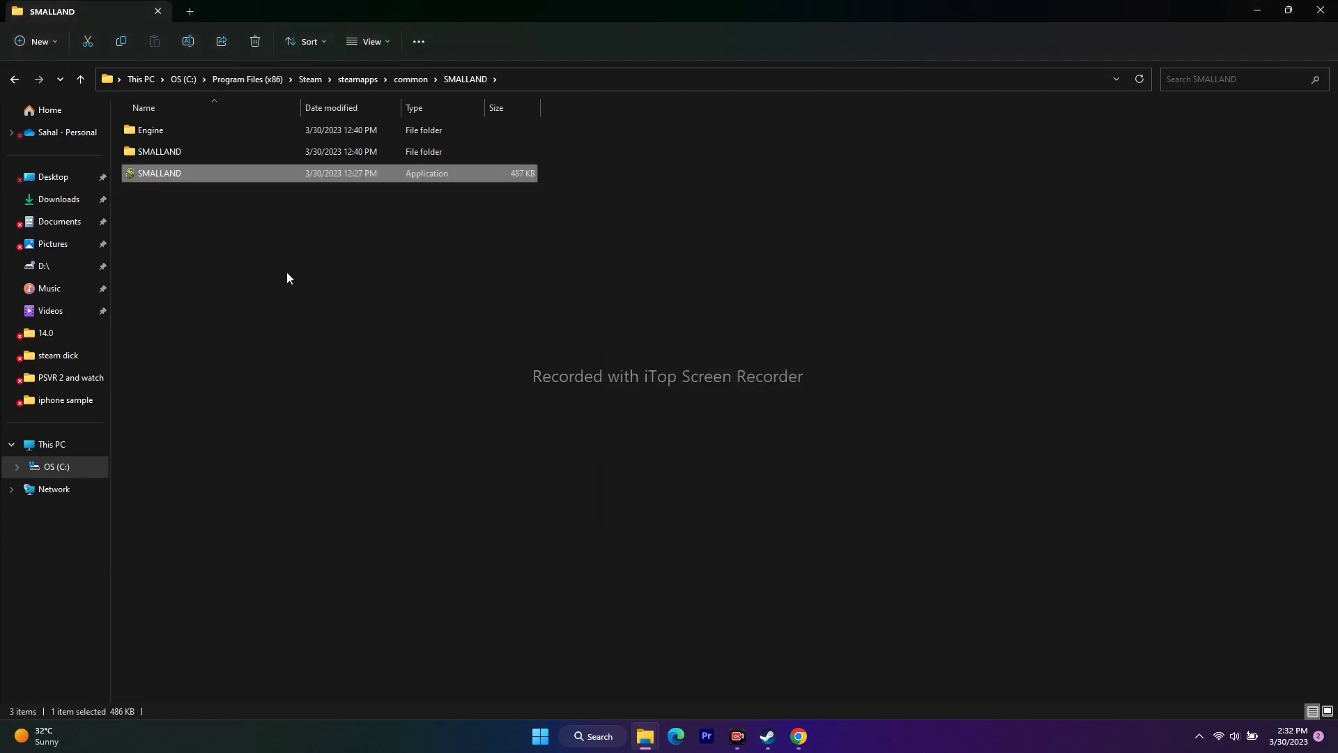
Set the SMALLAND application's compatibility mode to Windows 8 in its properties, apply the change and close the dialog
right_click(227, 174)
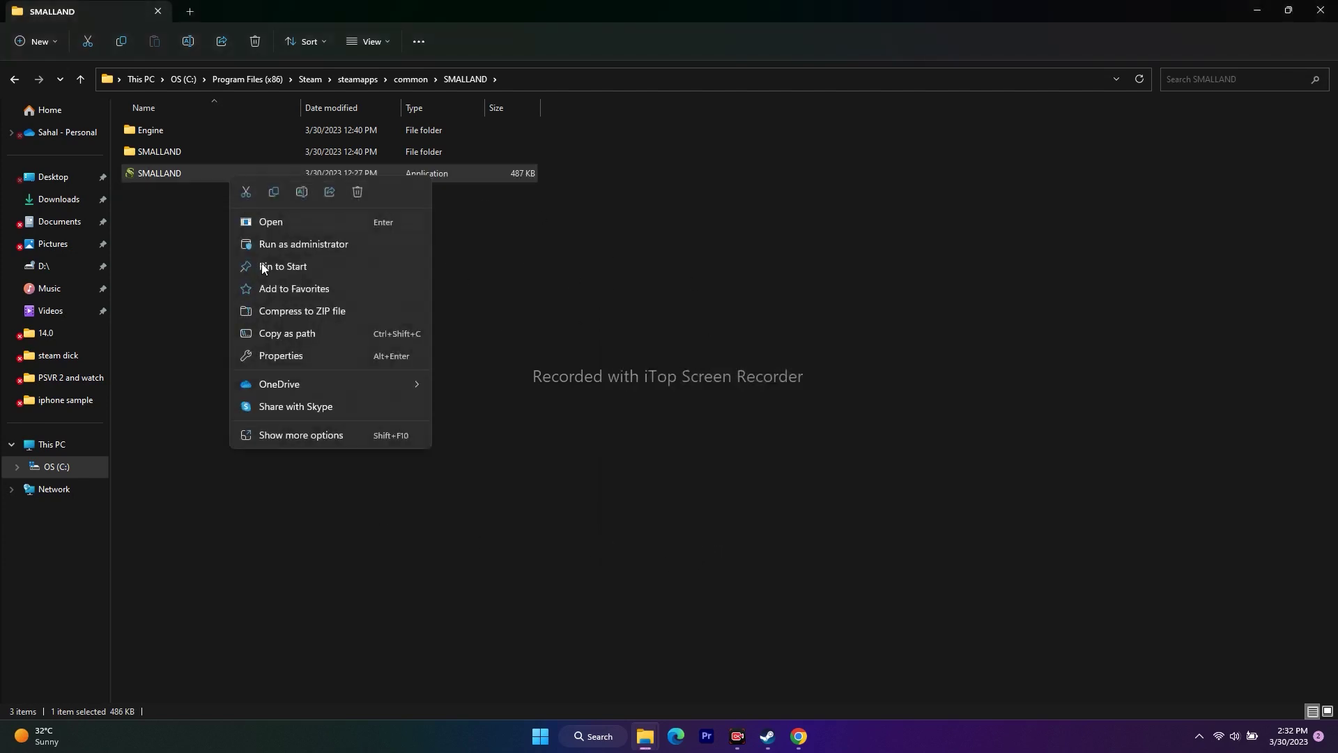
click(314, 434)
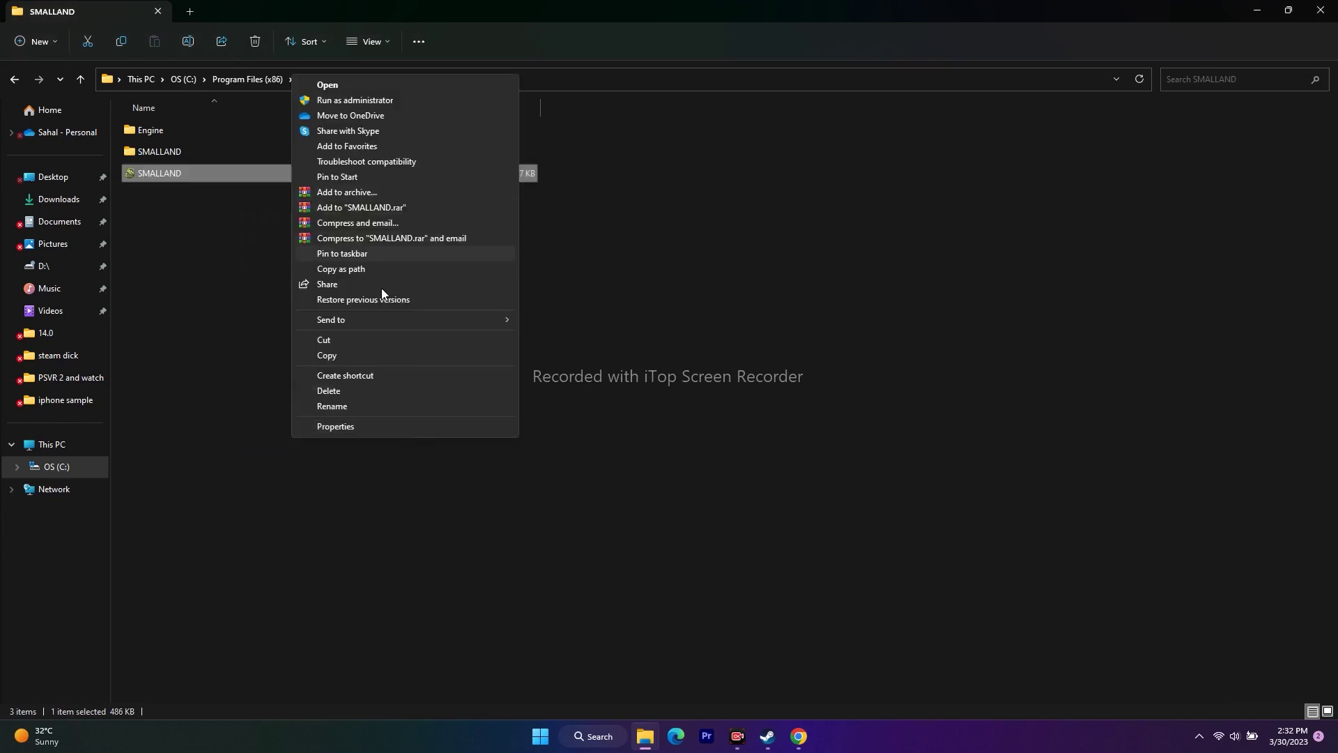
click(354, 426)
click(362, 363)
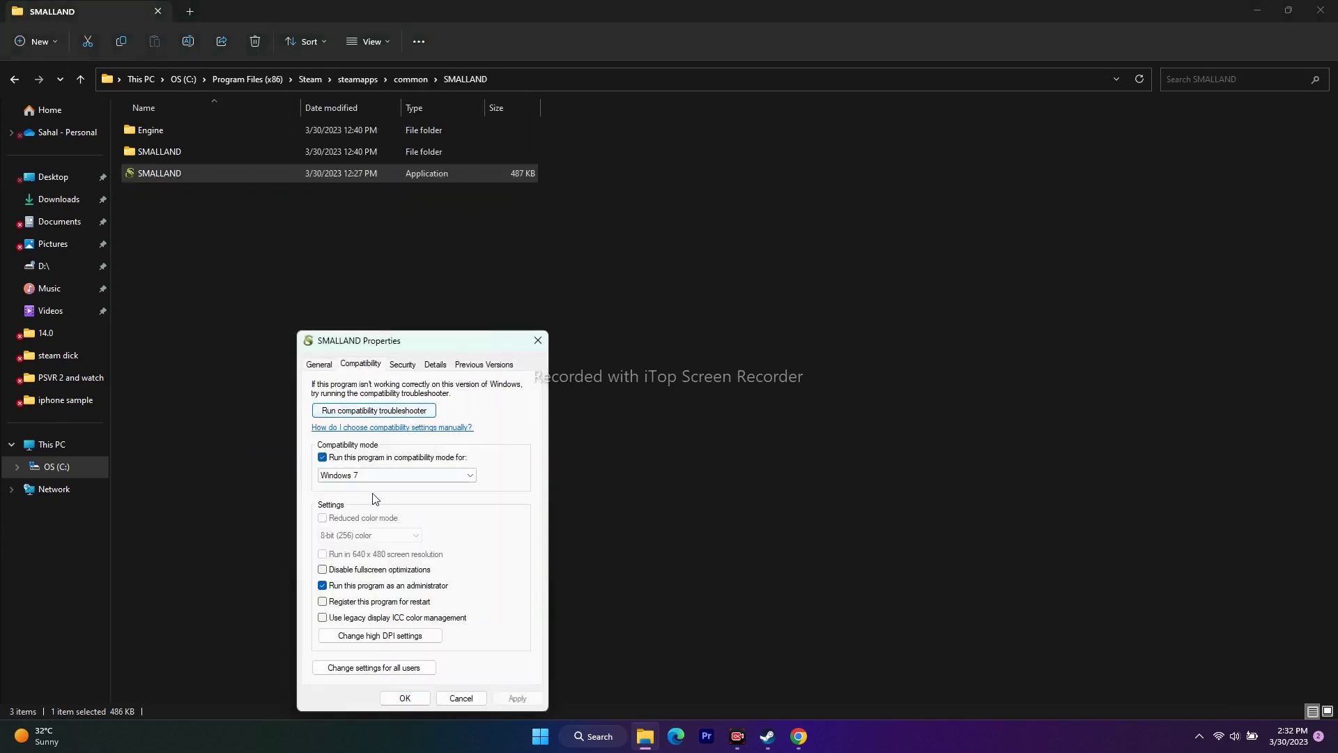
drag(433, 342, 713, 192)
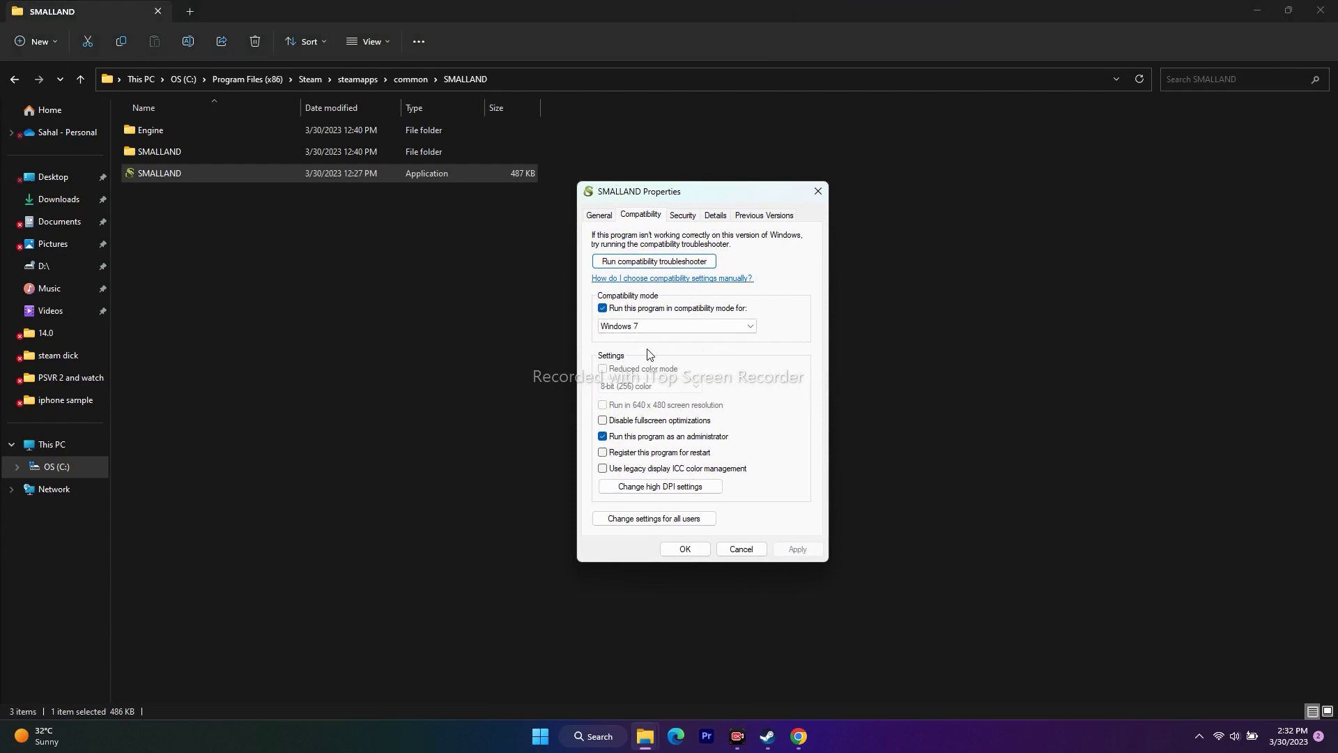
click(697, 326)
click(669, 380)
click(798, 551)
click(670, 552)
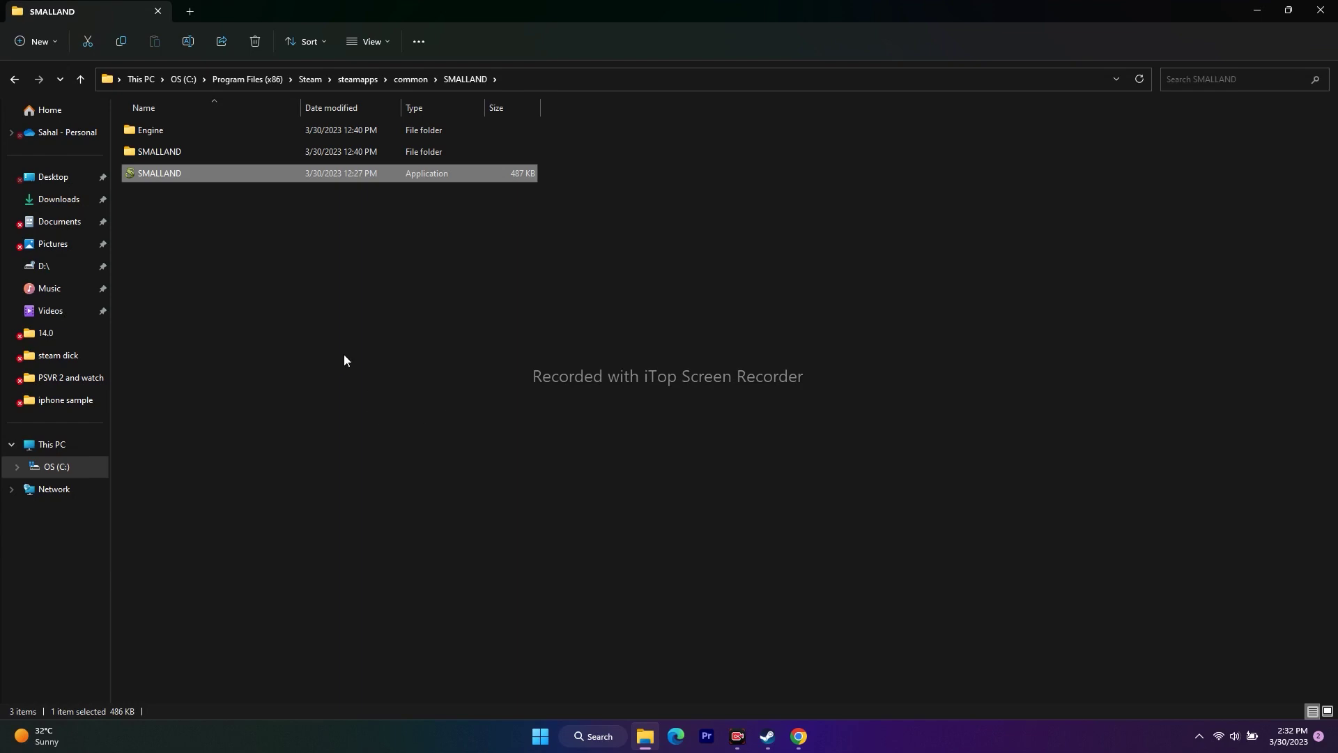
Turn off compatibility mode in the SMALLAND application's properties, confirm the change and close File Explorer
right_click(199, 178)
click(276, 436)
click(312, 425)
drag(382, 338, 697, 219)
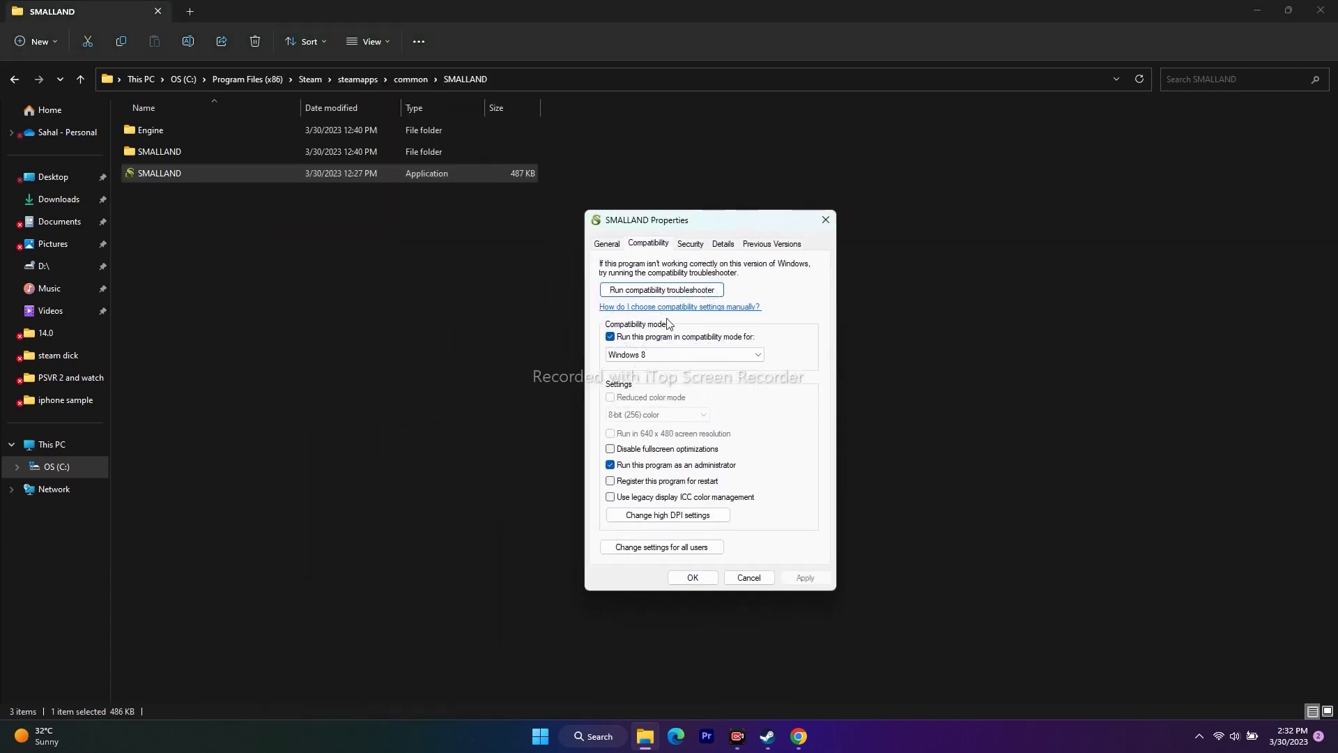
click(623, 337)
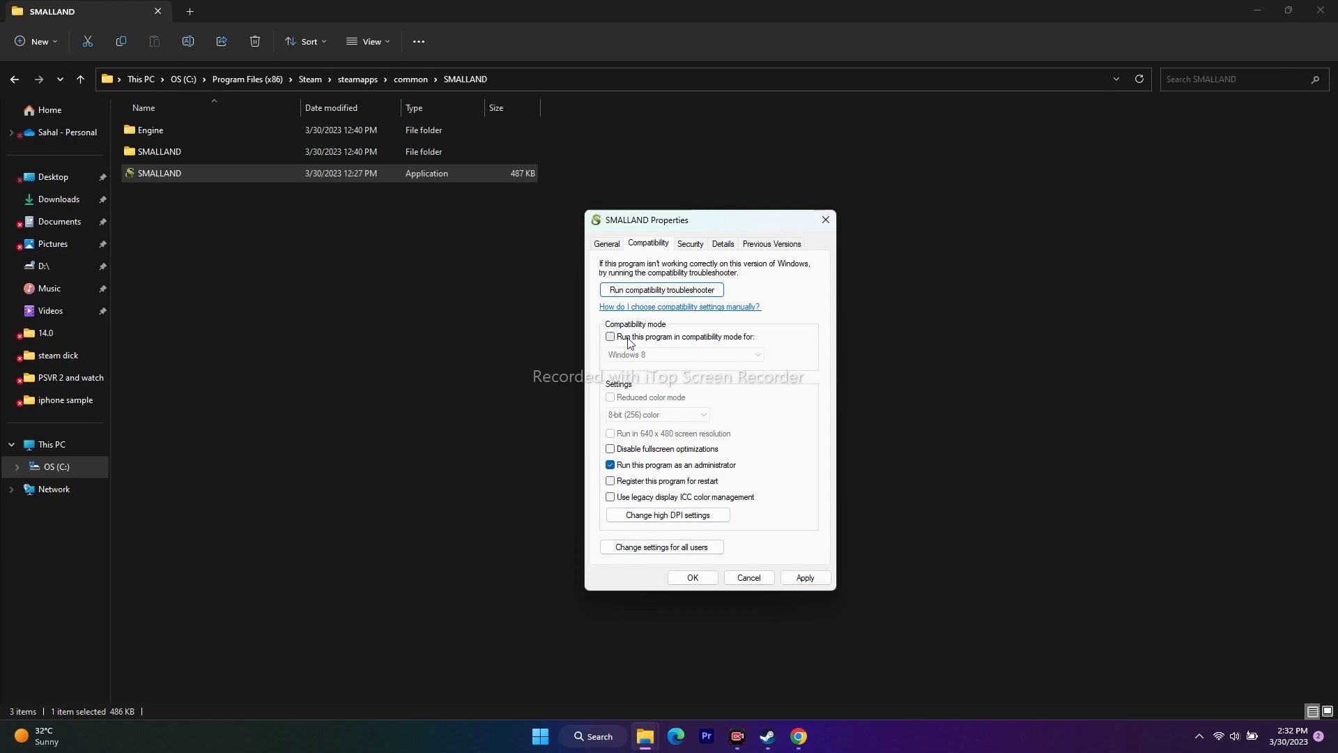
click(692, 578)
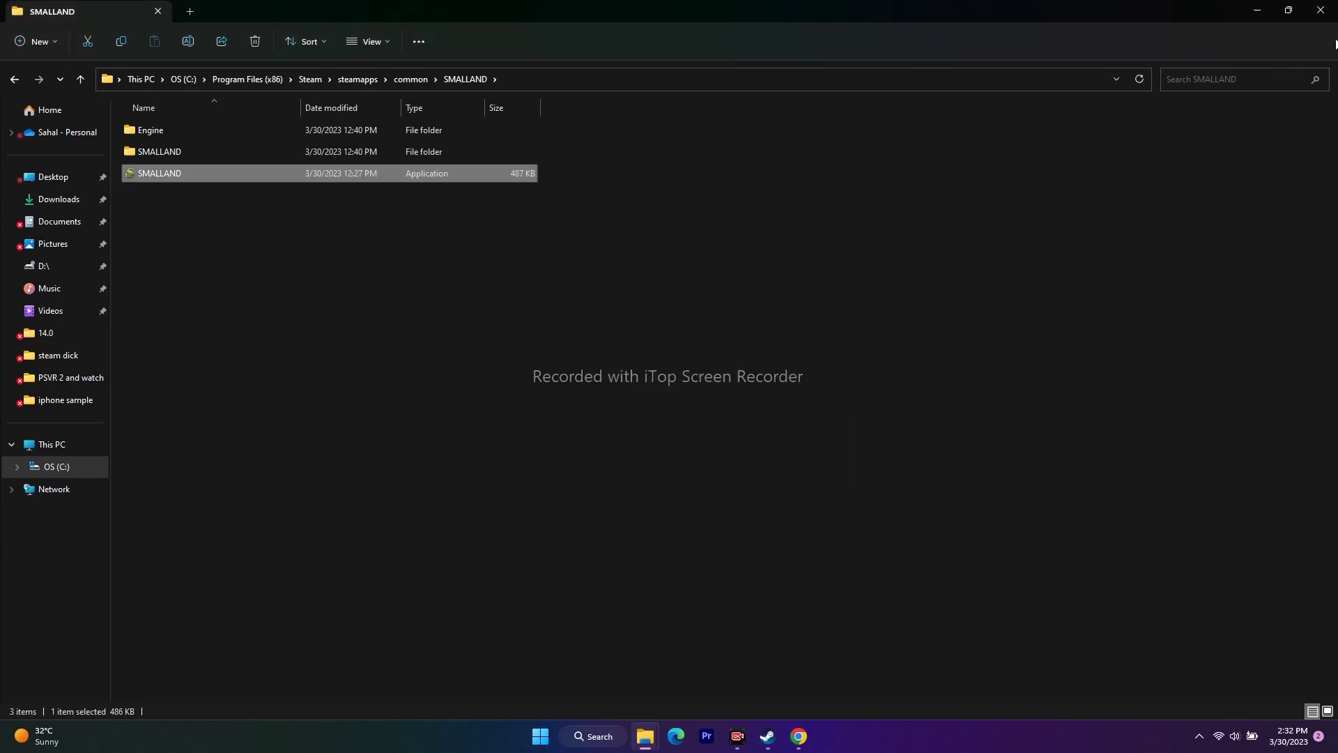
click(1321, 10)
click(767, 736)
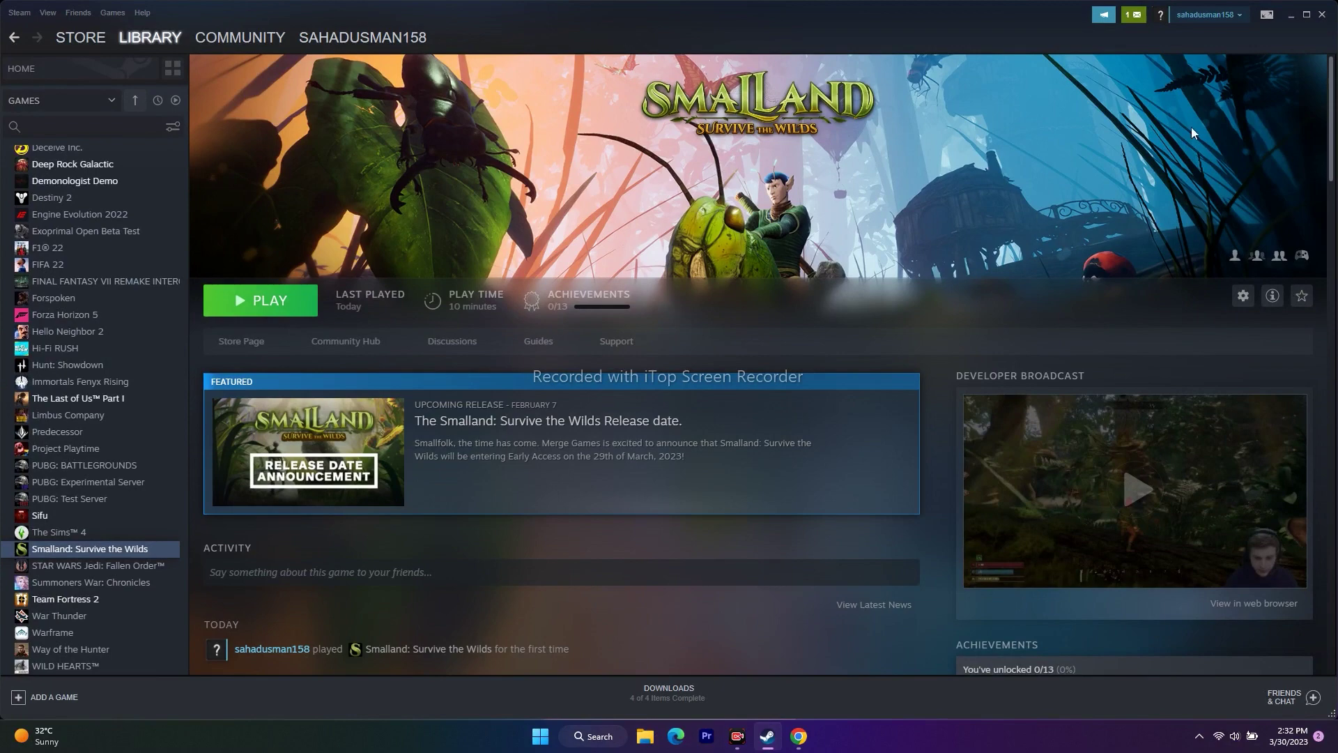
click(1291, 14)
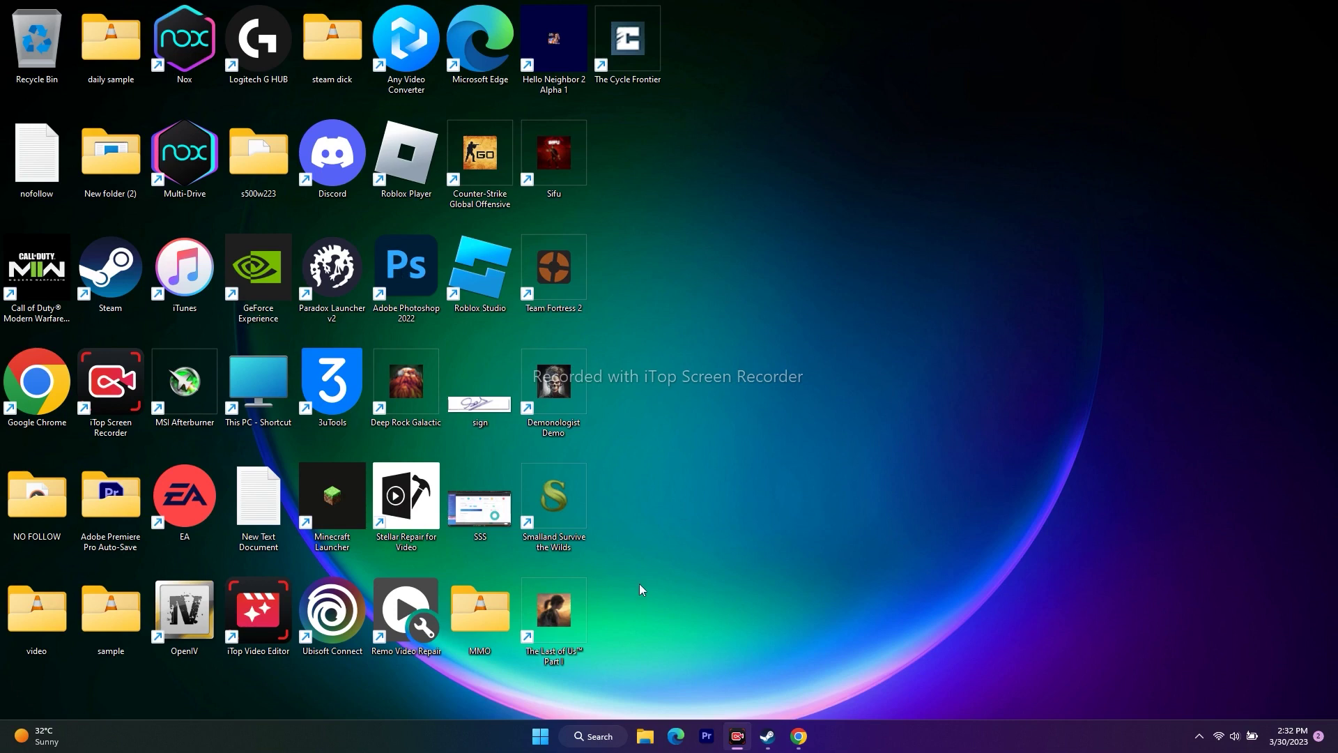
View the Language & region settings in Windows Settings and the list of languages available to install, without adding one
click(591, 736)
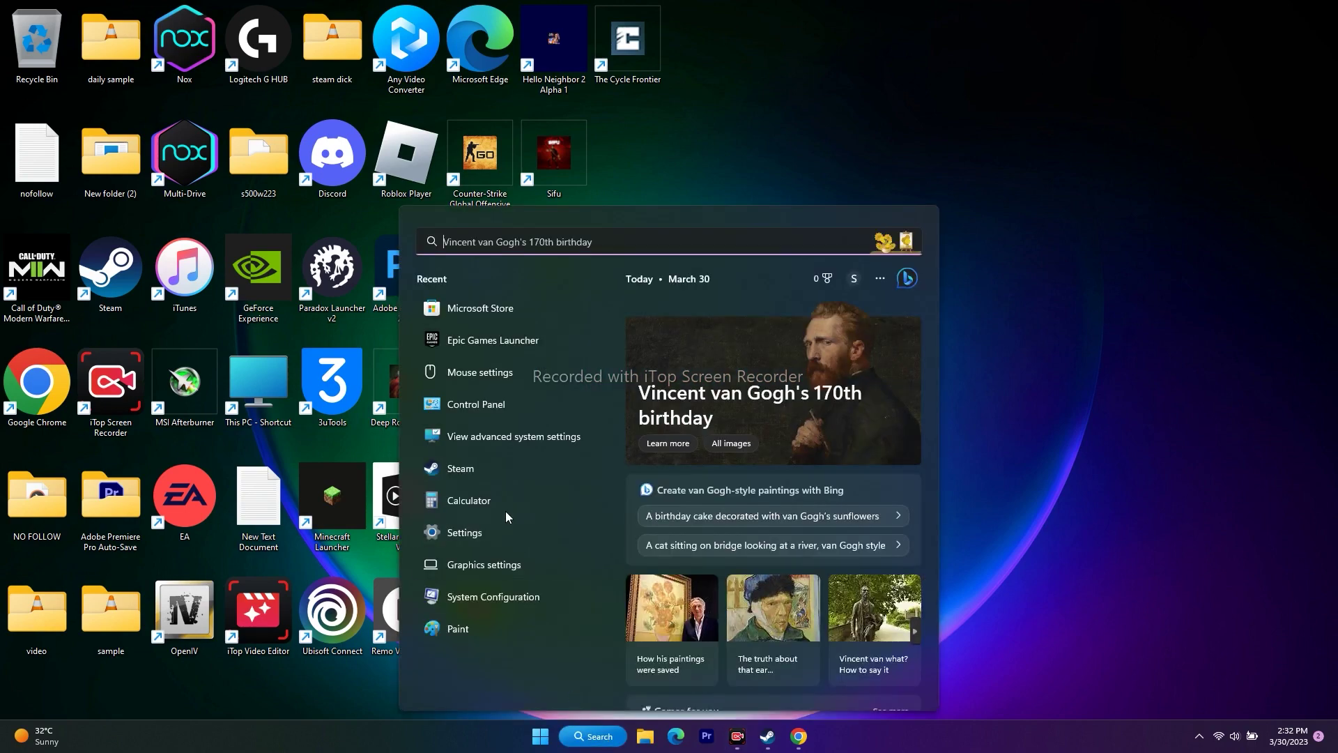
click(484, 530)
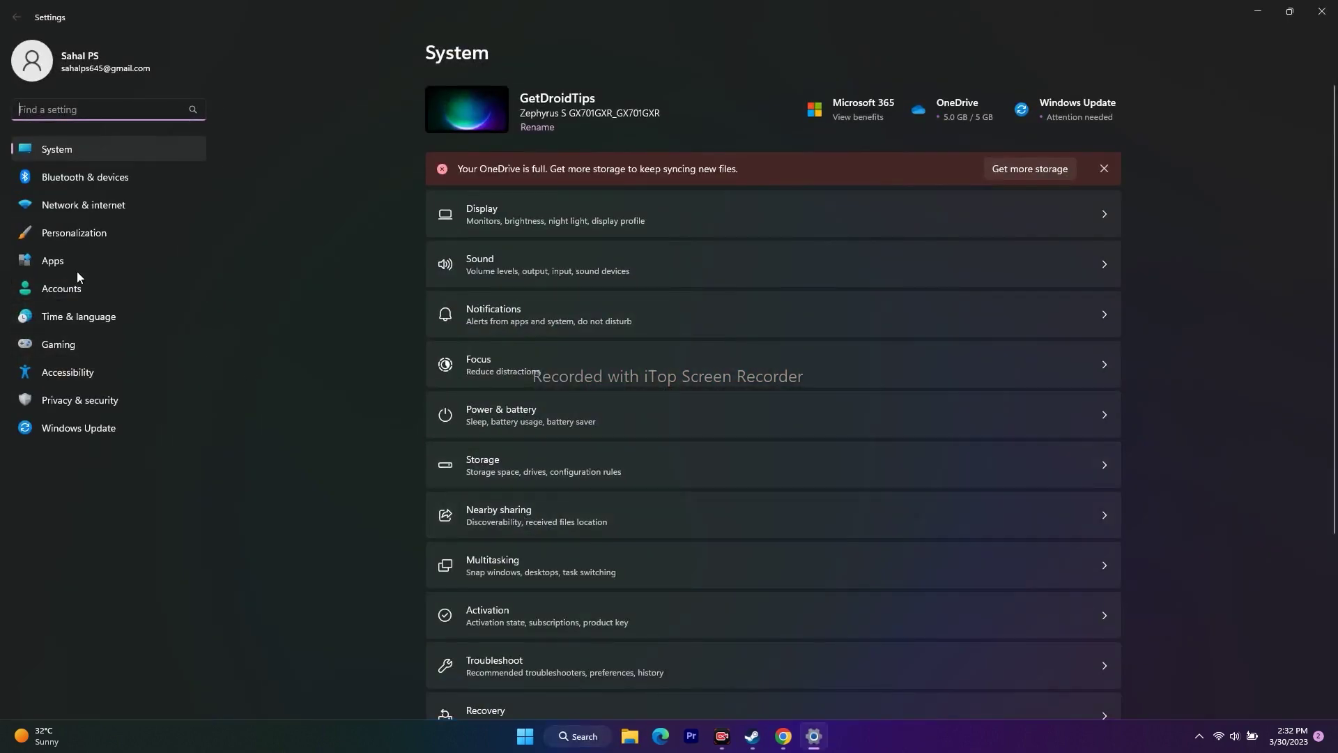
click(85, 318)
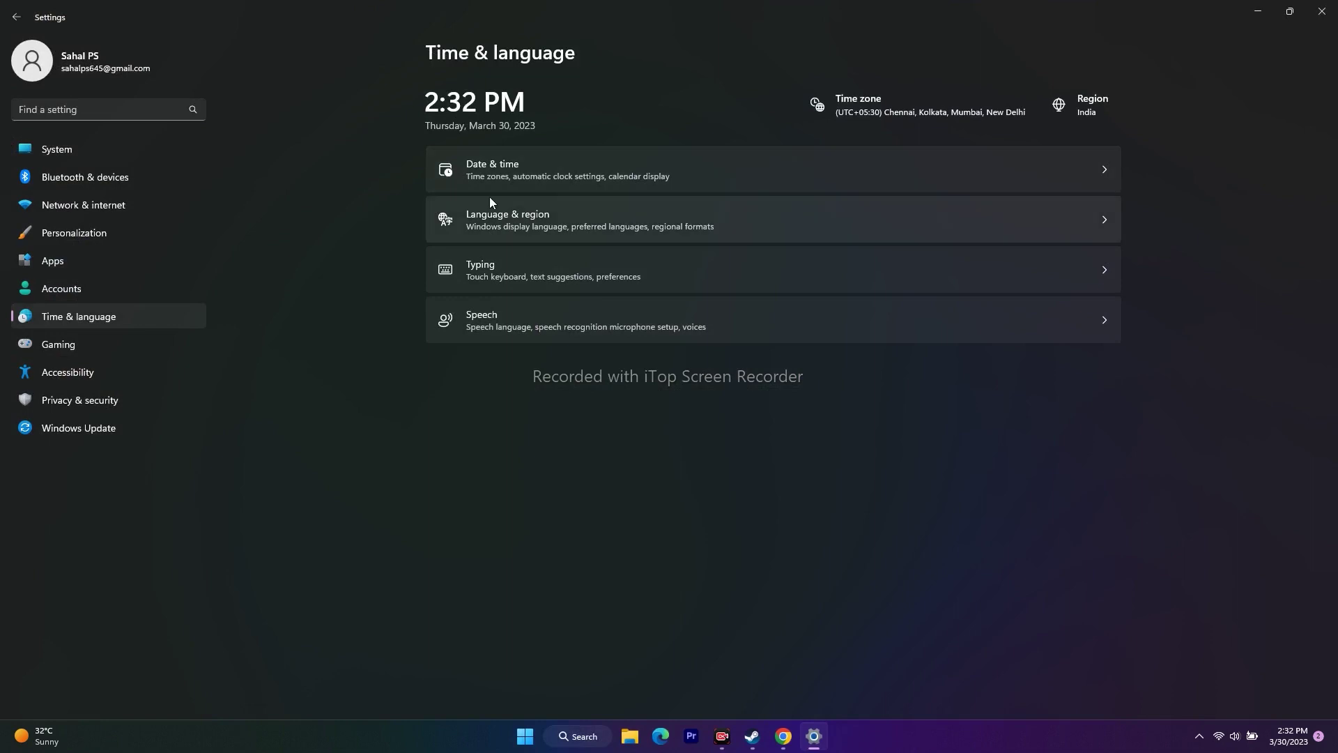
click(562, 217)
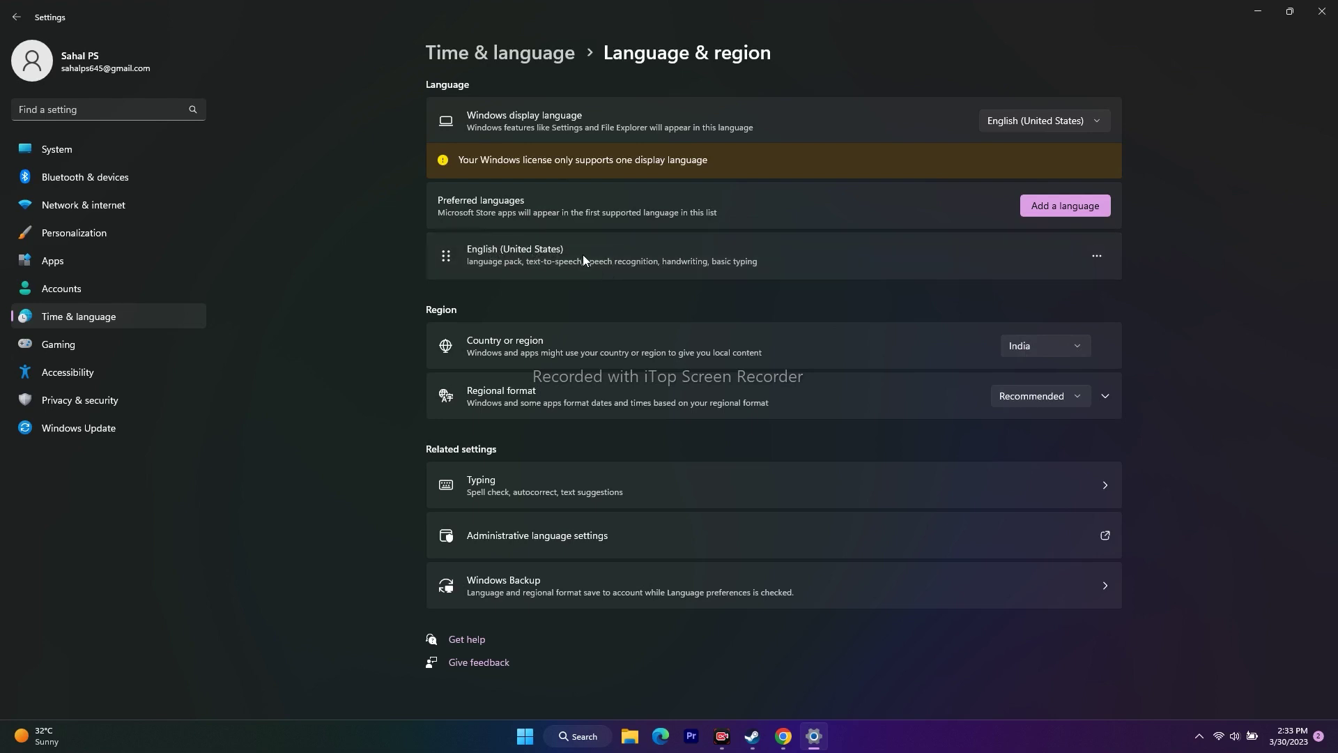
click(1049, 213)
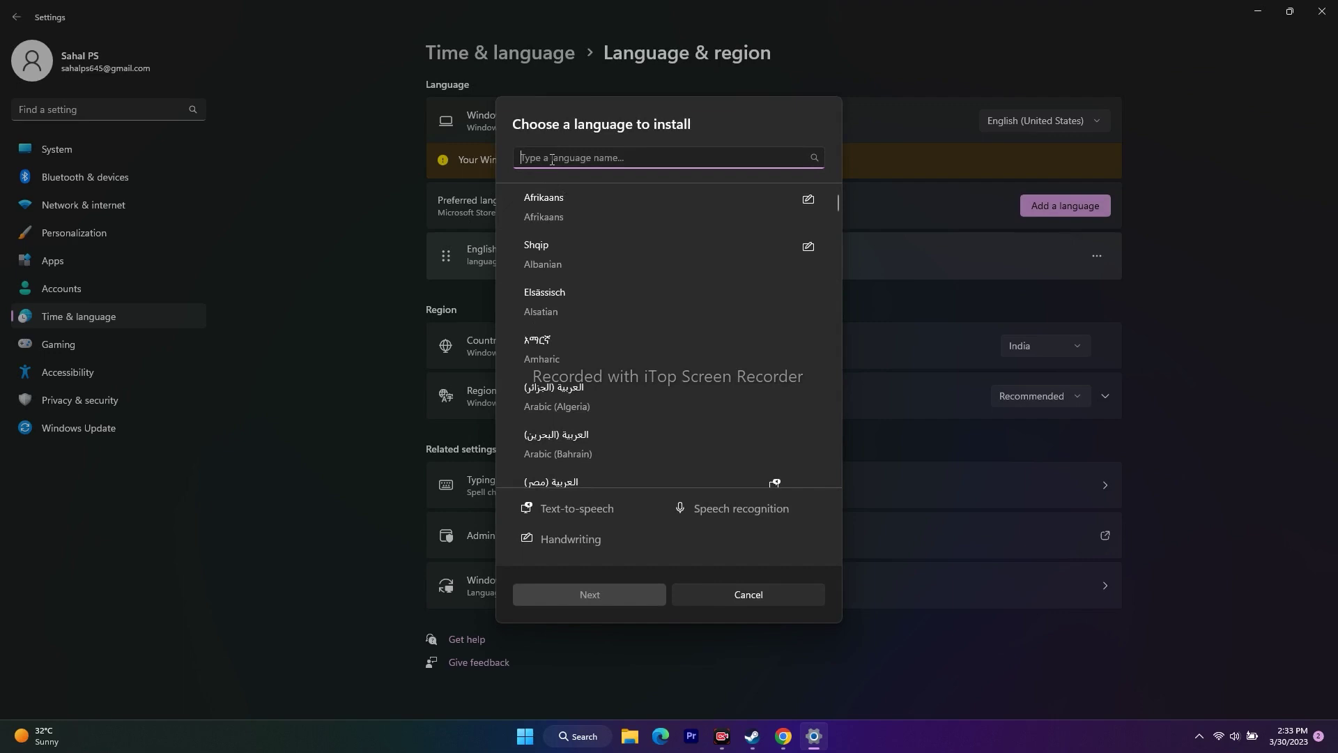
click(764, 589)
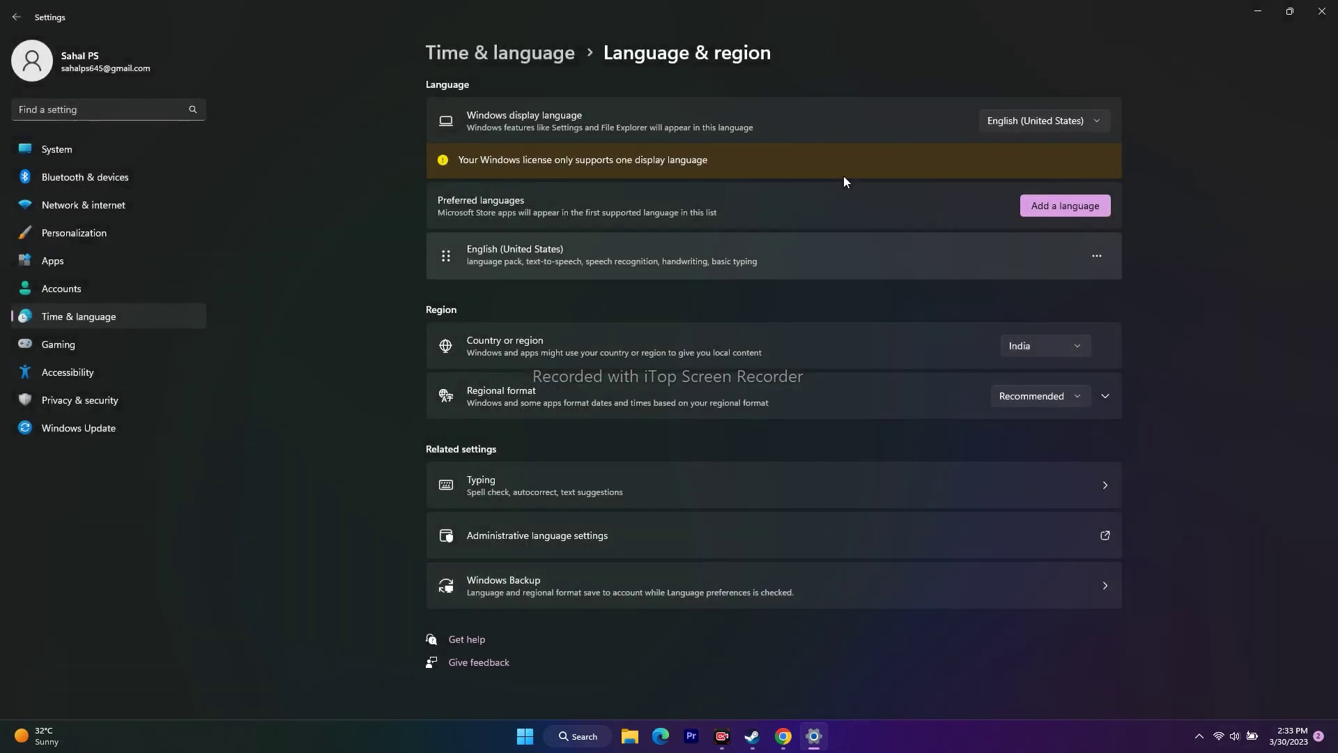
Review the Date & time settings, including the automatic time and time zone options, and close Windows Settings
click(17, 18)
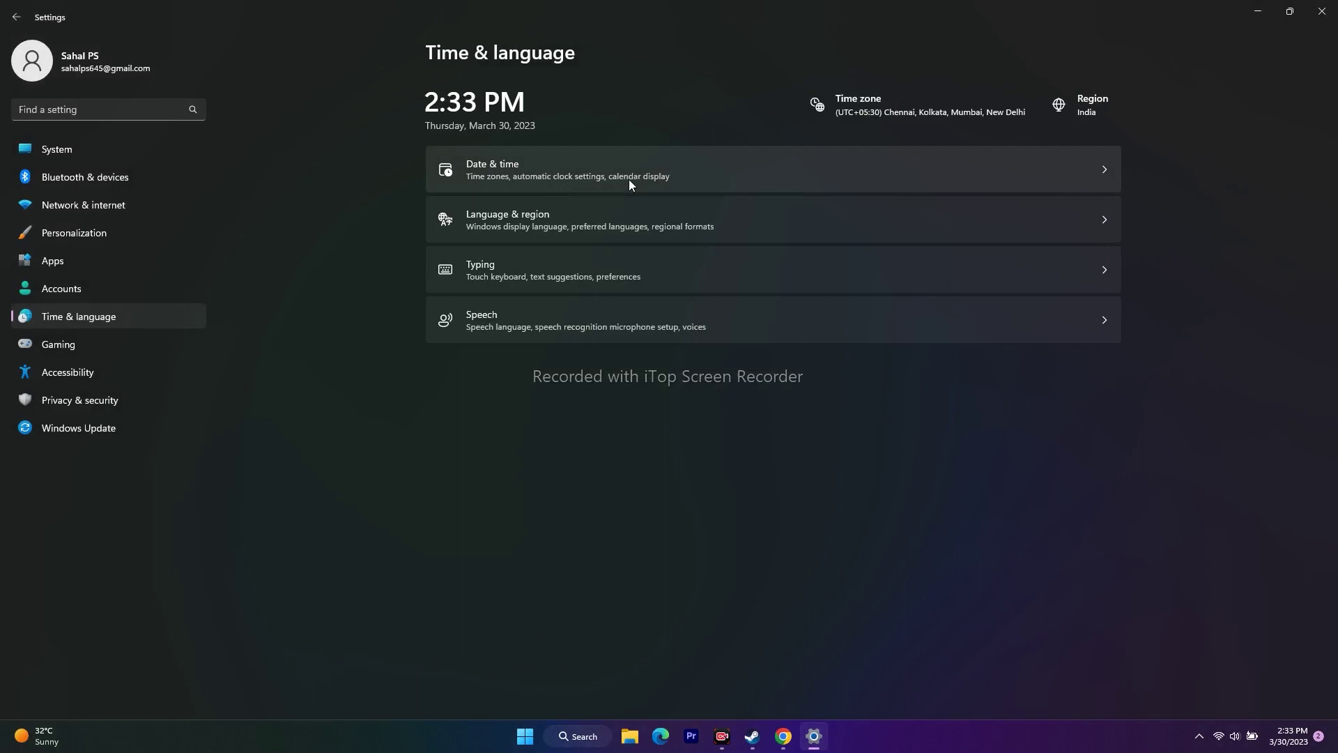
click(582, 167)
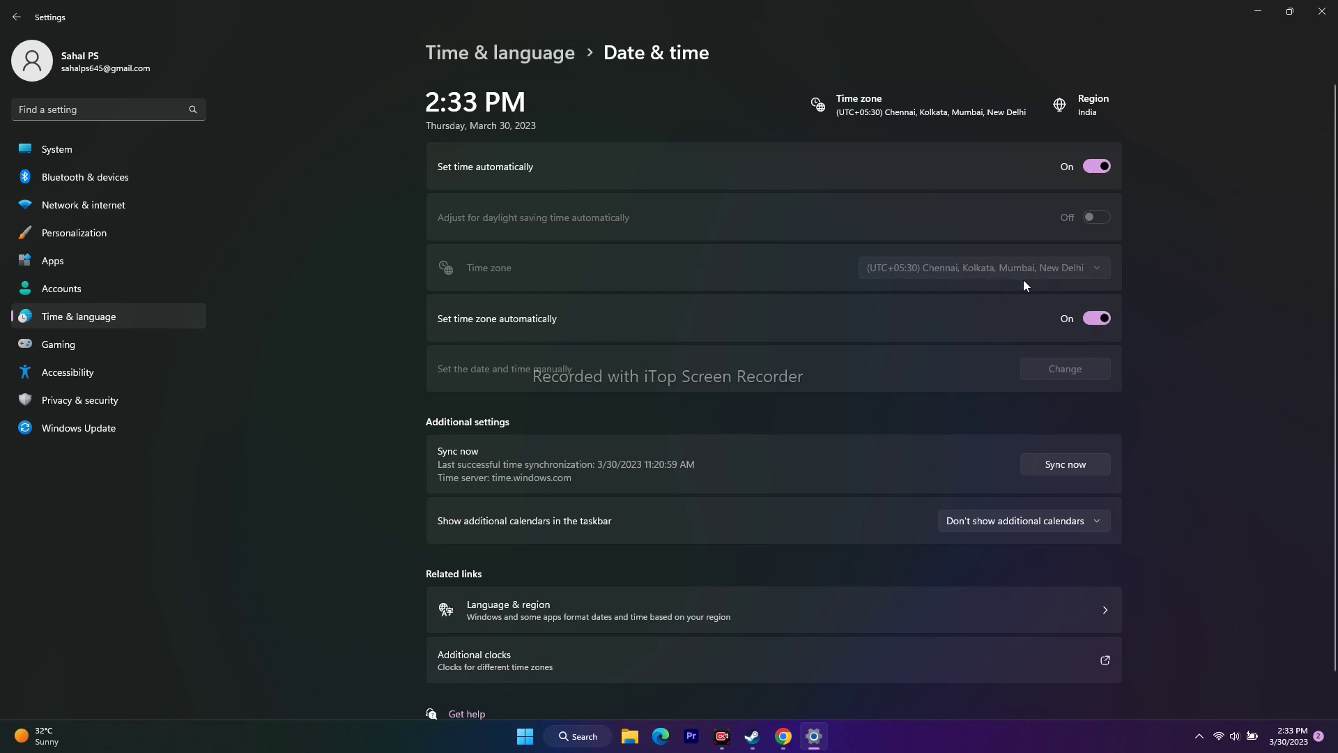
click(1321, 11)
click(767, 736)
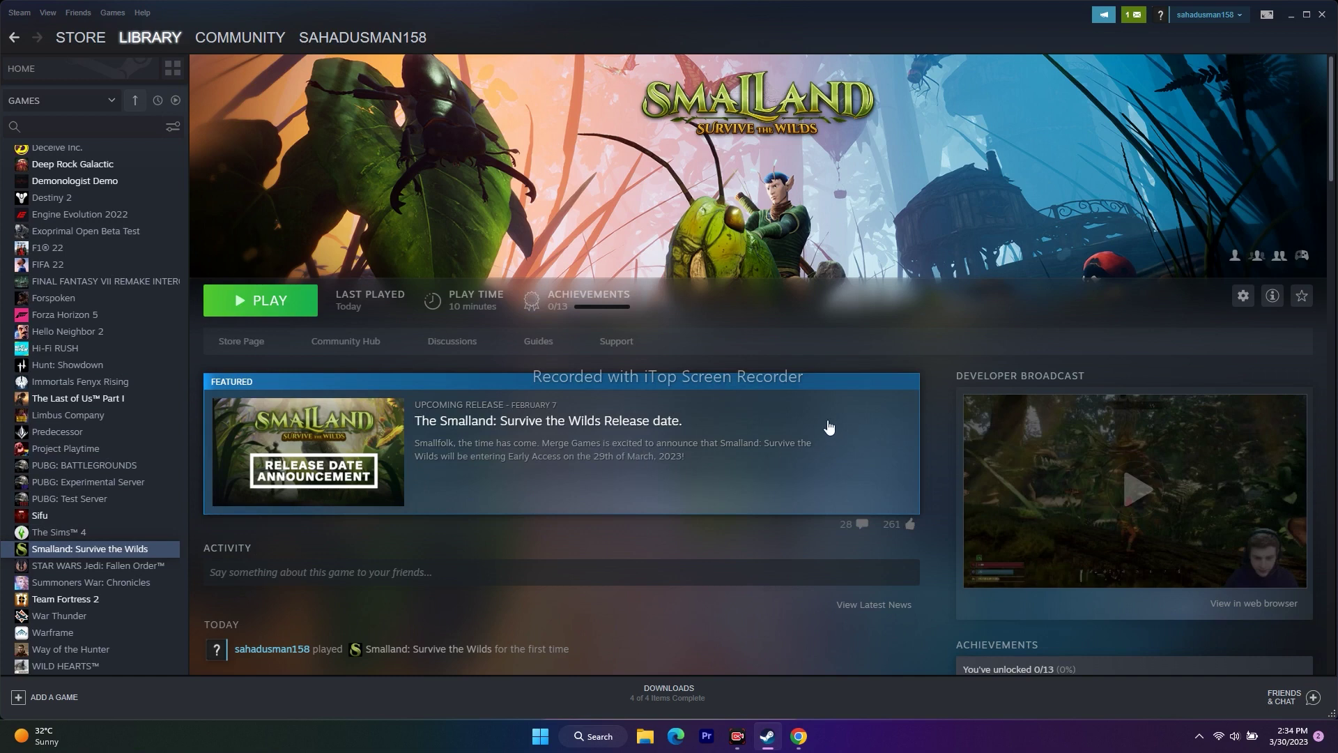
click(1291, 14)
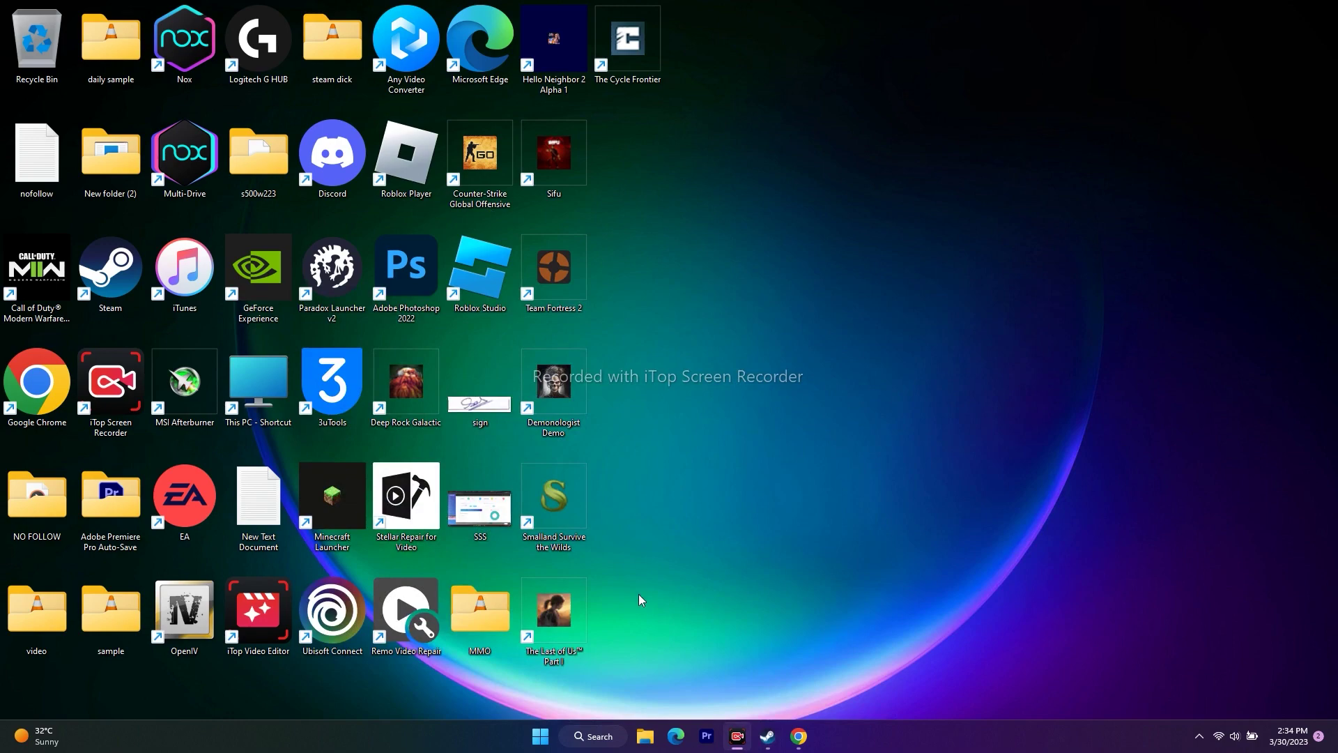
View the Documents folder in a maximized File Explorer window and close the window
click(647, 735)
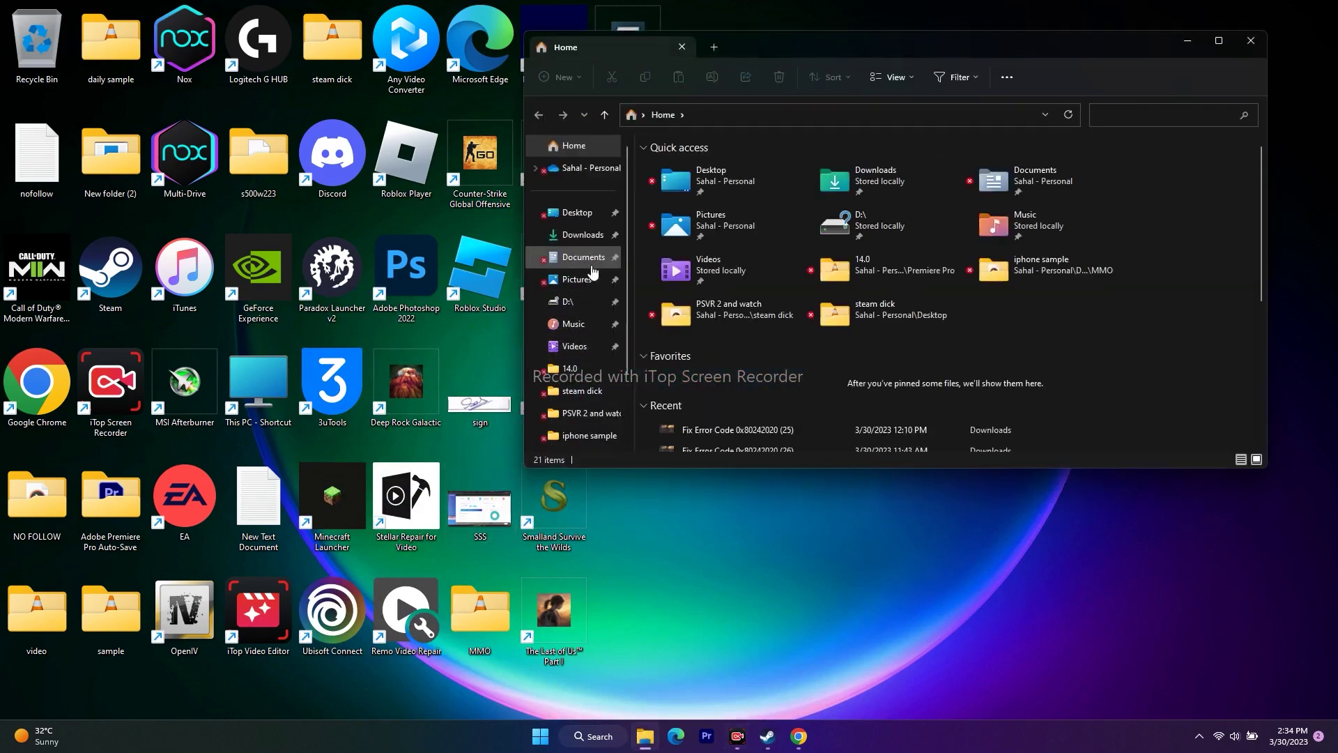
click(588, 257)
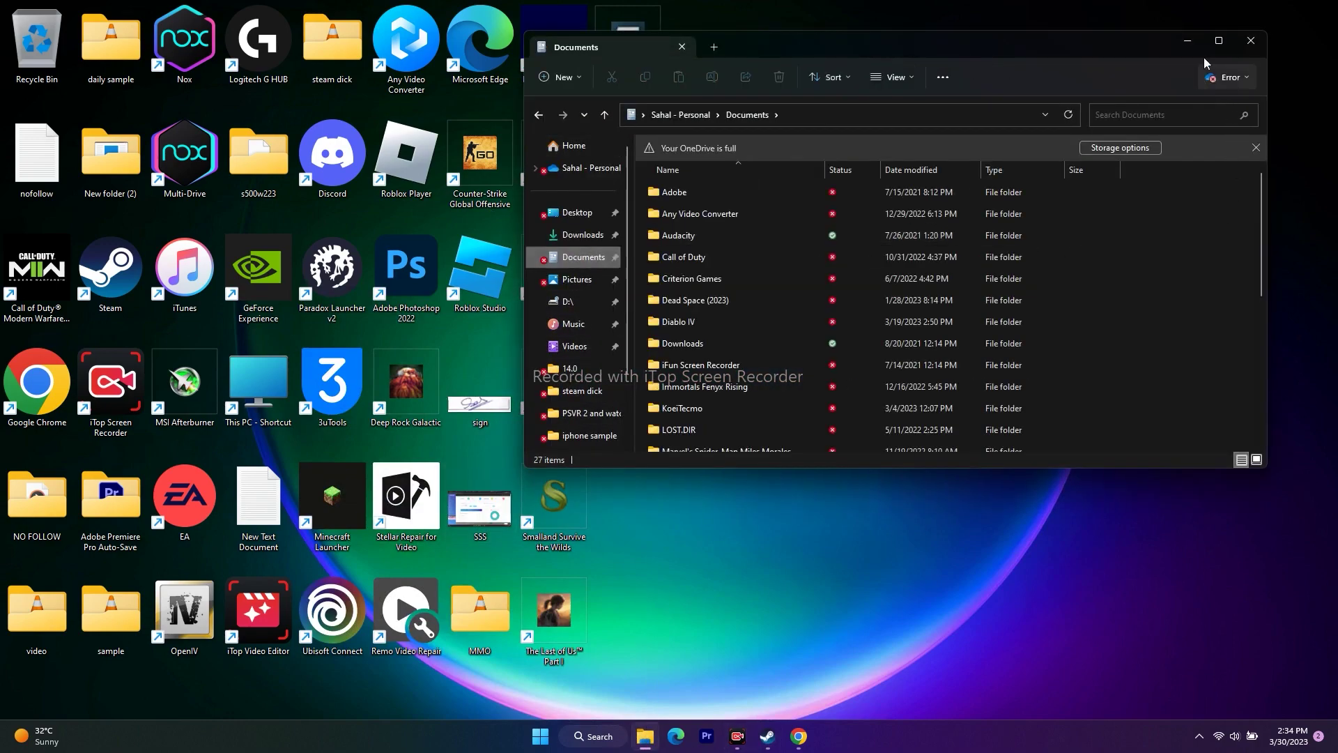
click(1220, 40)
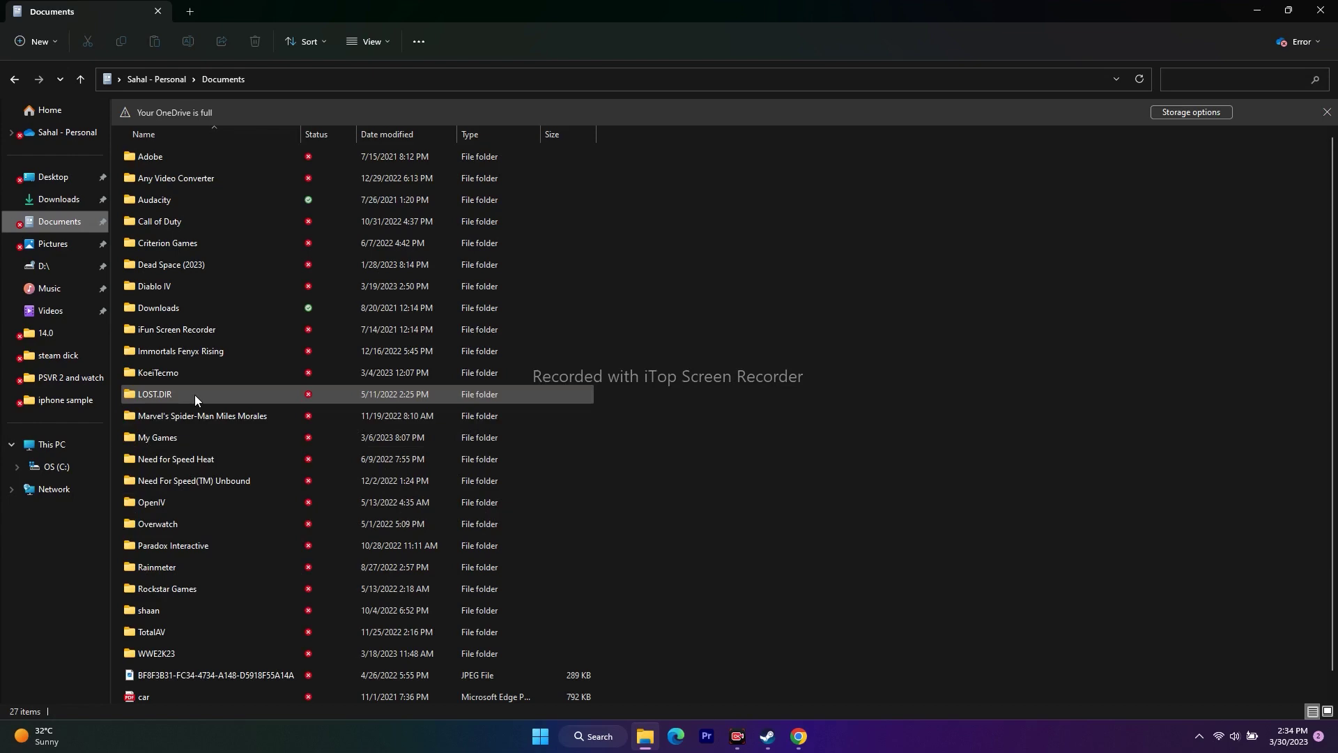
click(1321, 11)
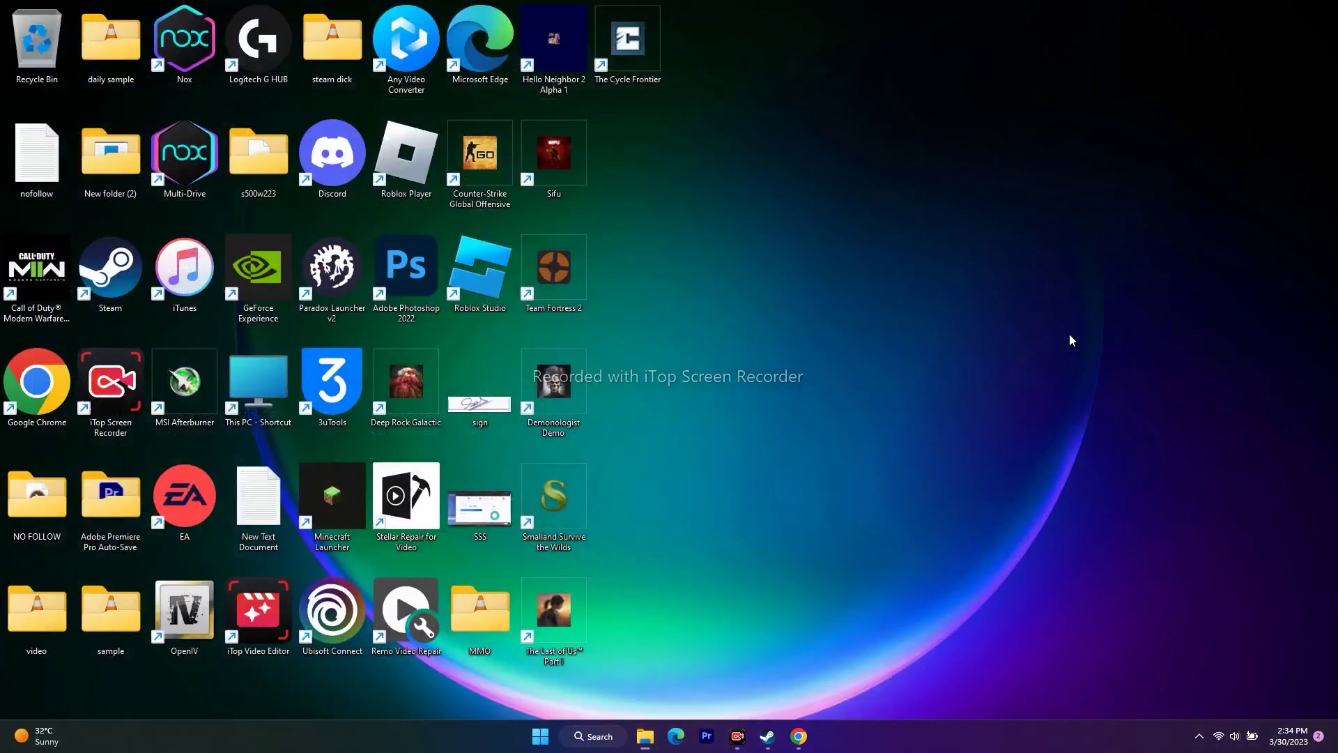
click(768, 736)
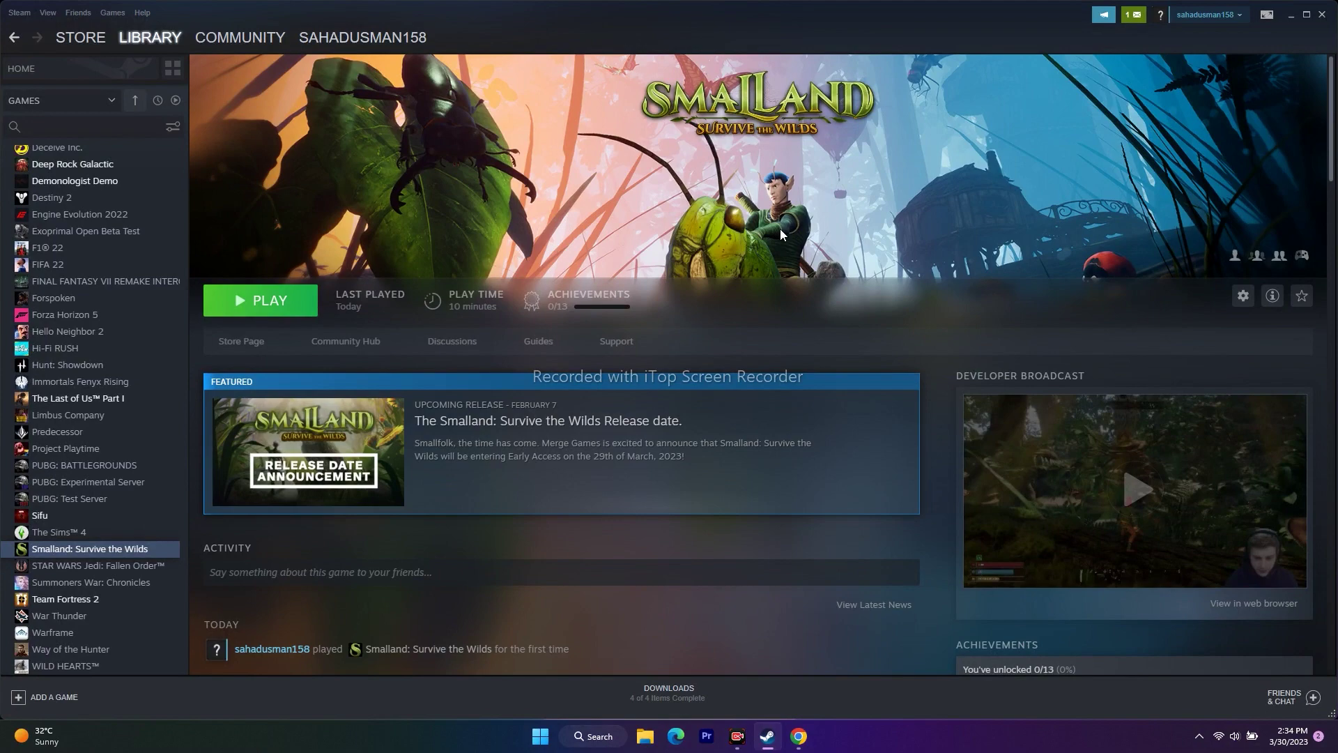
click(1293, 14)
Open the list of apps allowed through Windows Defender Firewall in Control Panel
click(605, 737)
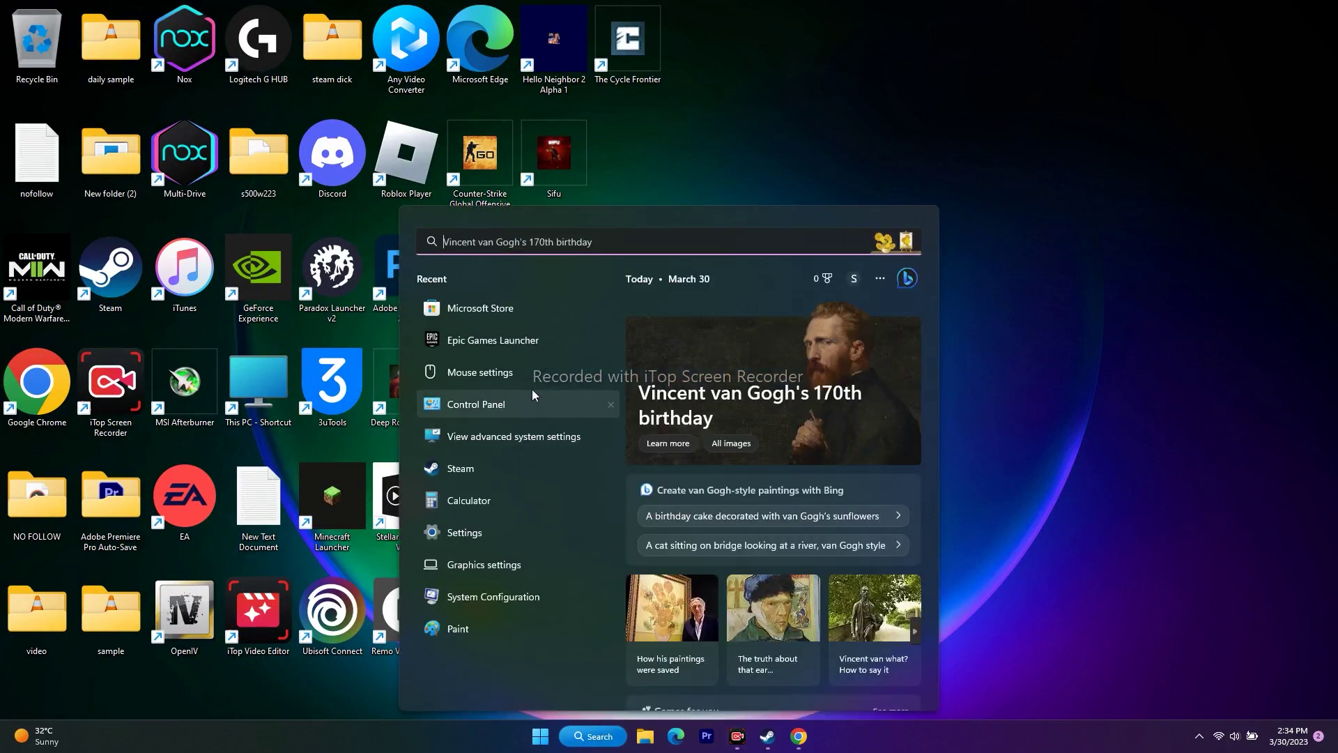
click(500, 407)
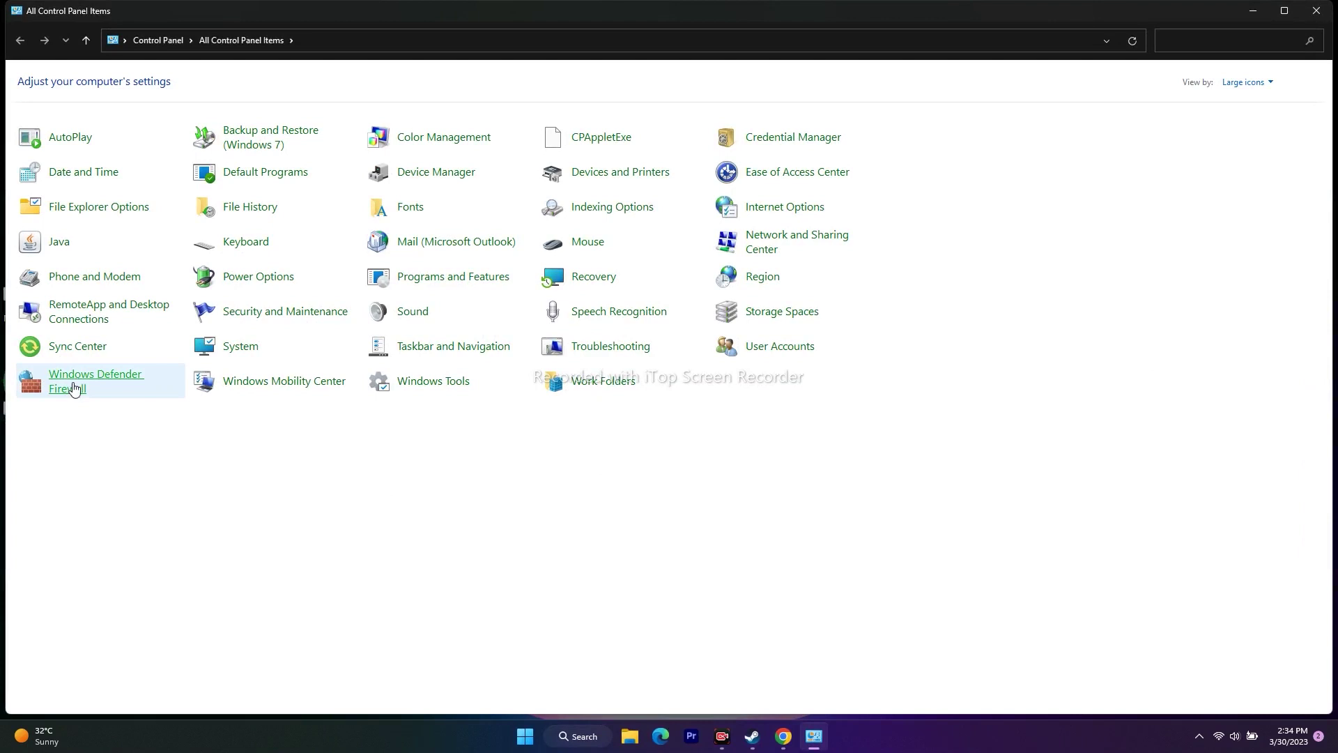
click(75, 388)
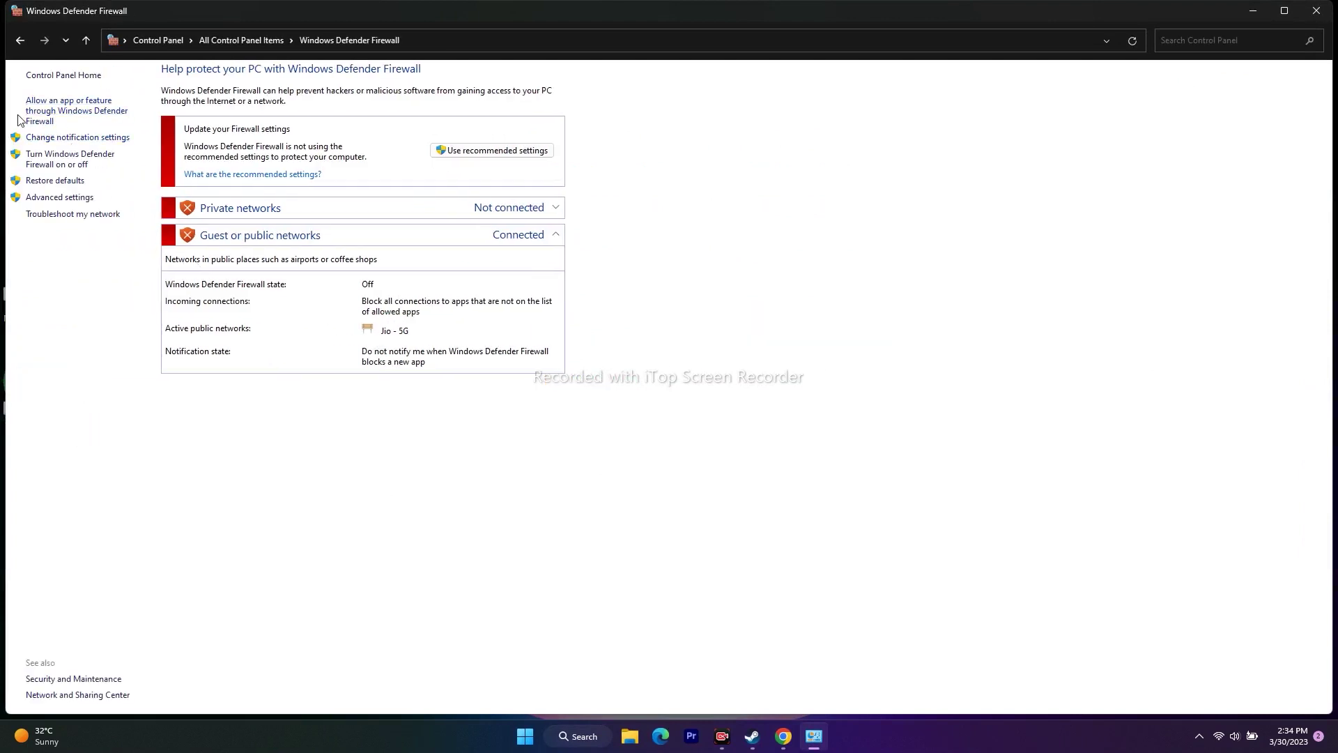
click(44, 113)
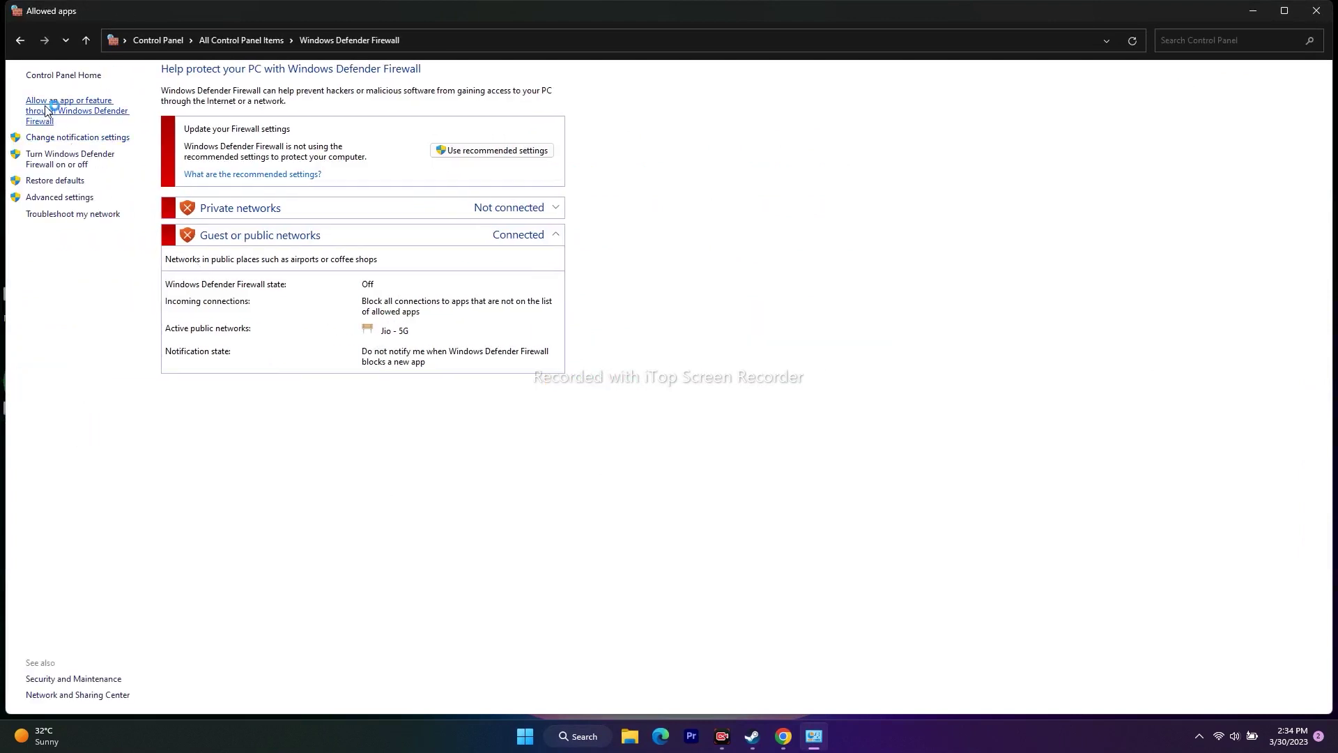
Find Smalland: Survive the Wilds among the allowed apps and check its private and public network permissions
scroll(596, 235, down, 10)
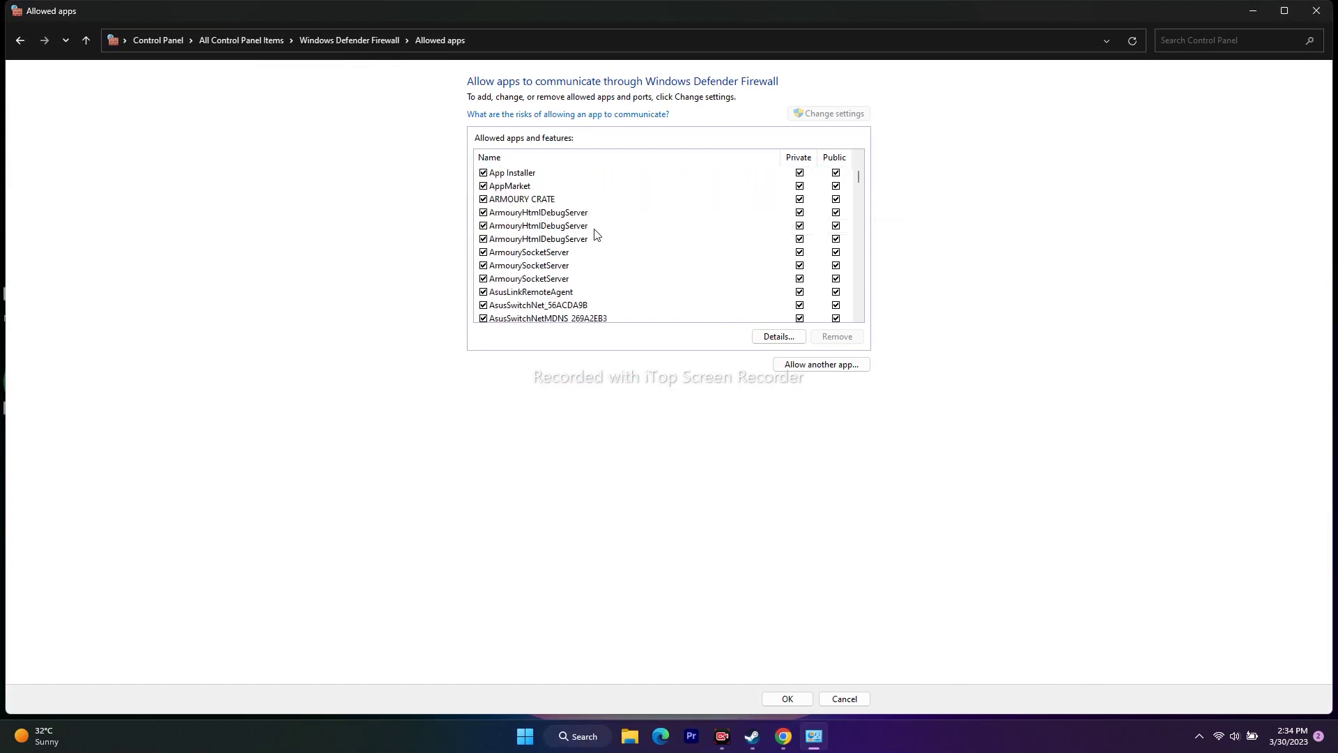
scroll(596, 234, down, 15)
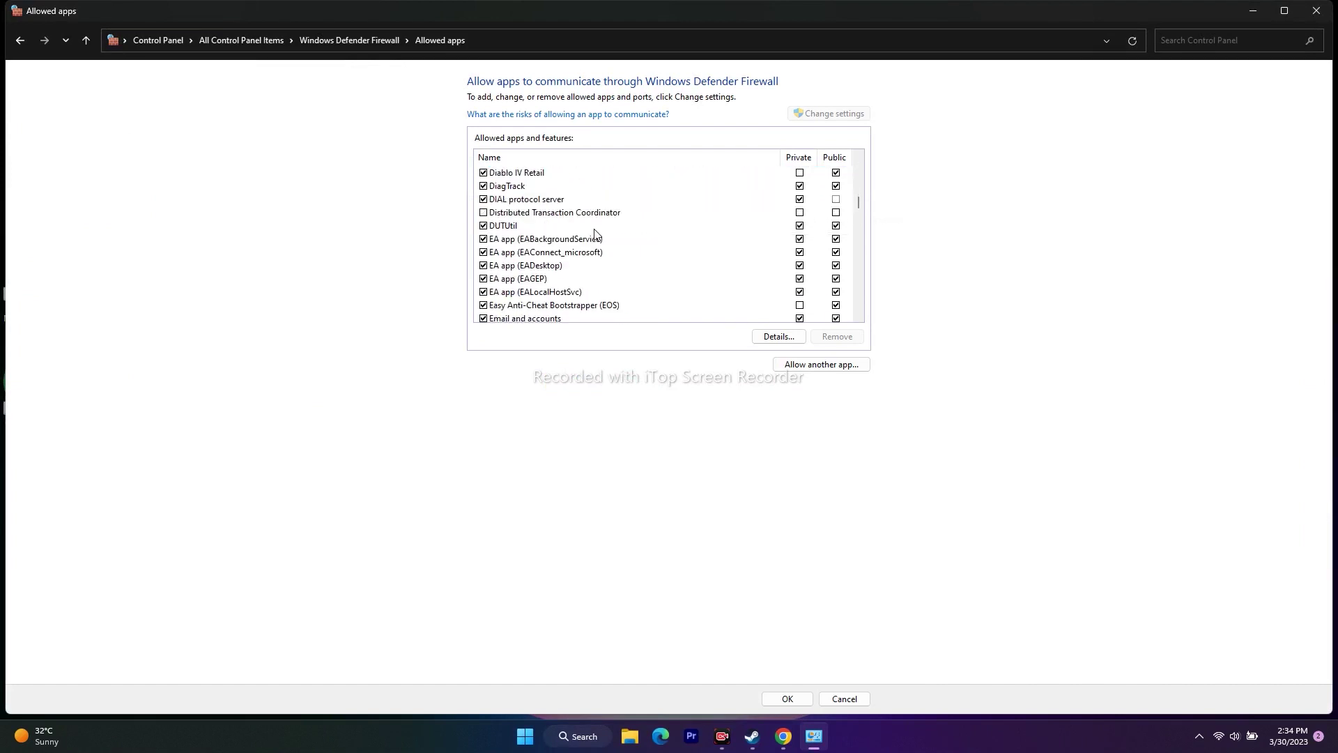
scroll(596, 234, down, 15)
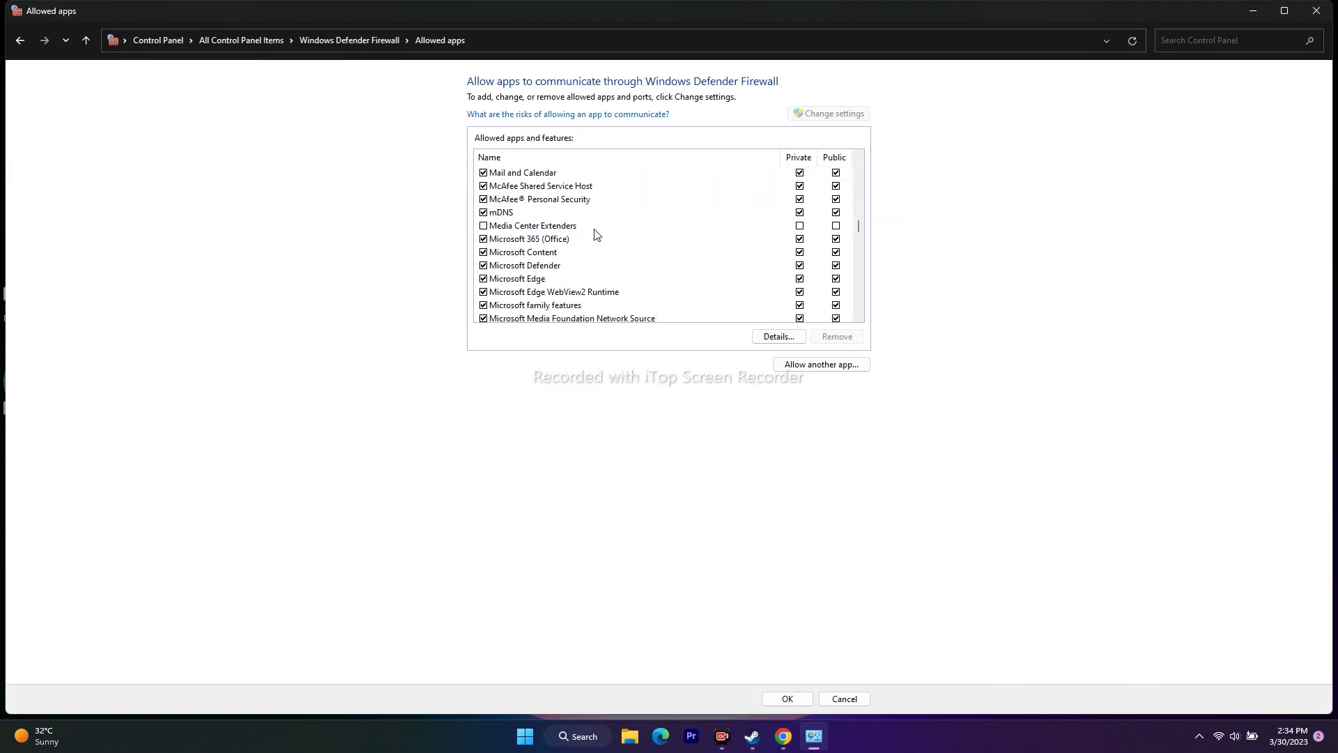
scroll(596, 234, down, 15)
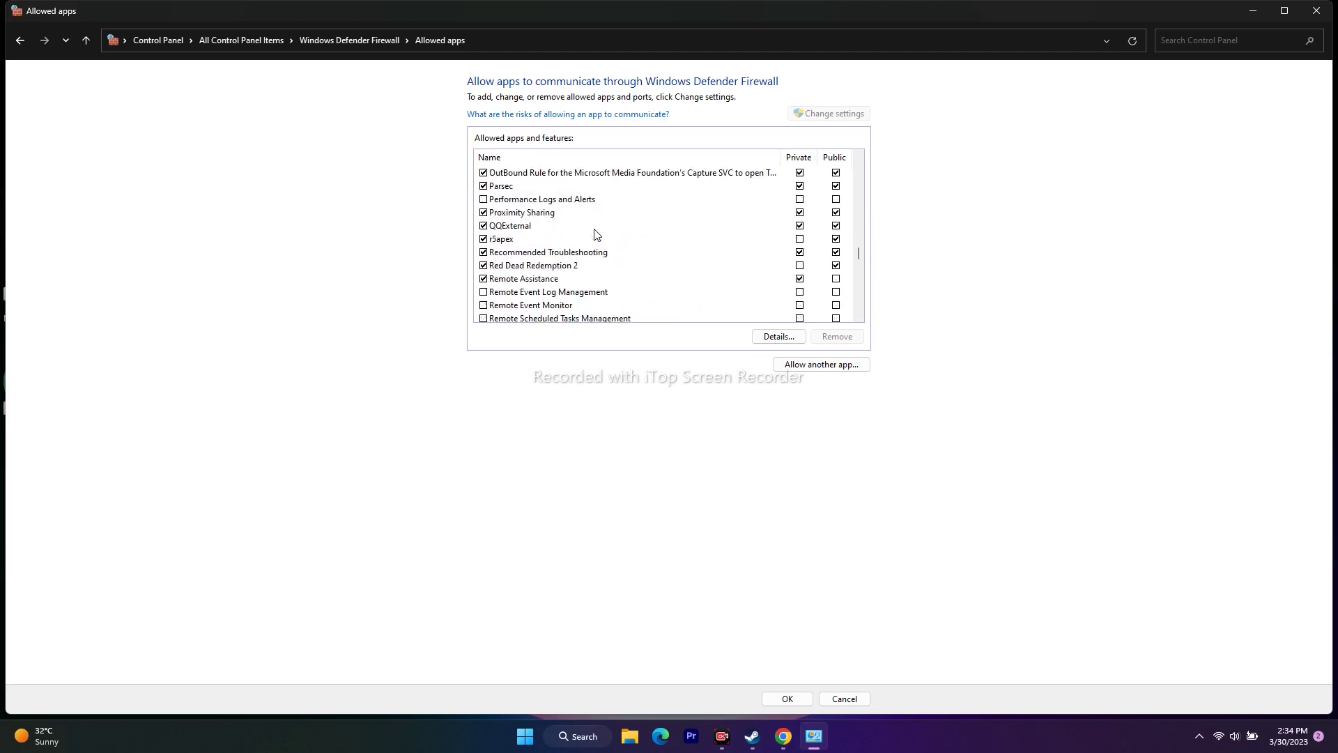
scroll(596, 234, down, 10)
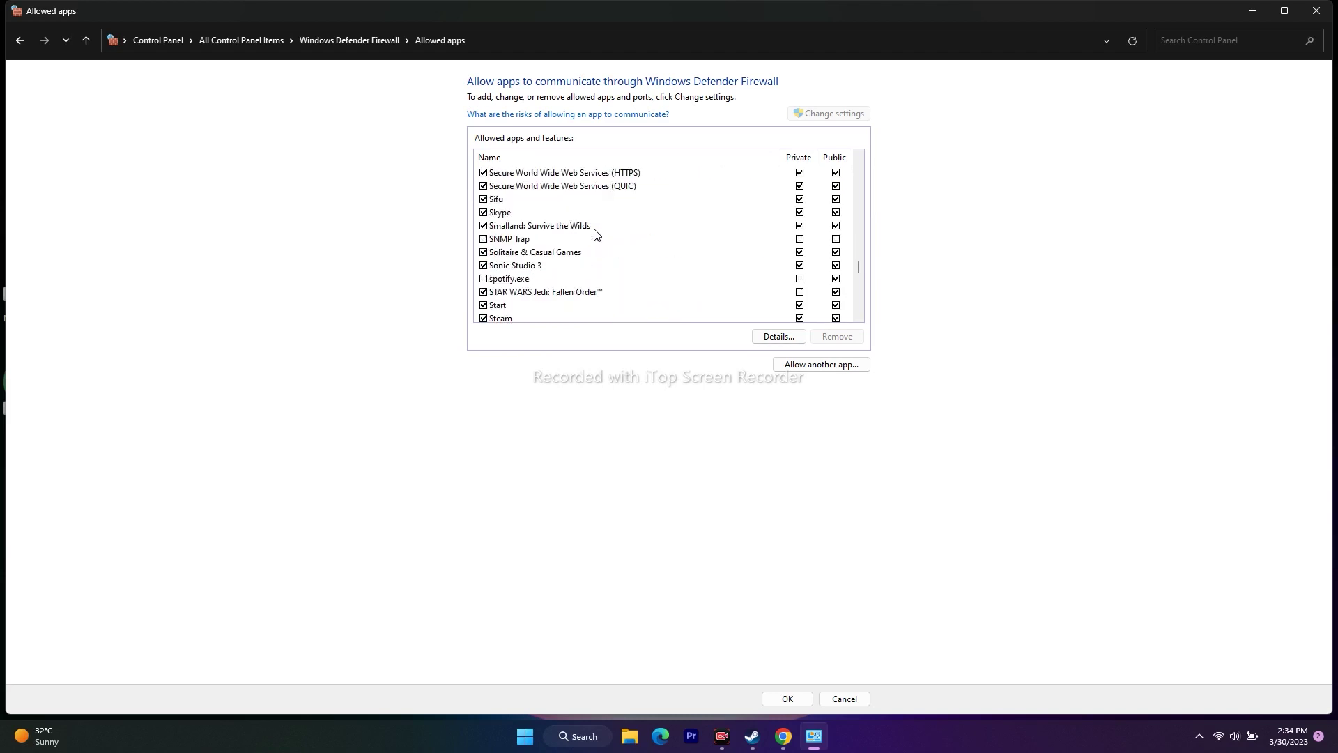
scroll(511, 205, up, 1)
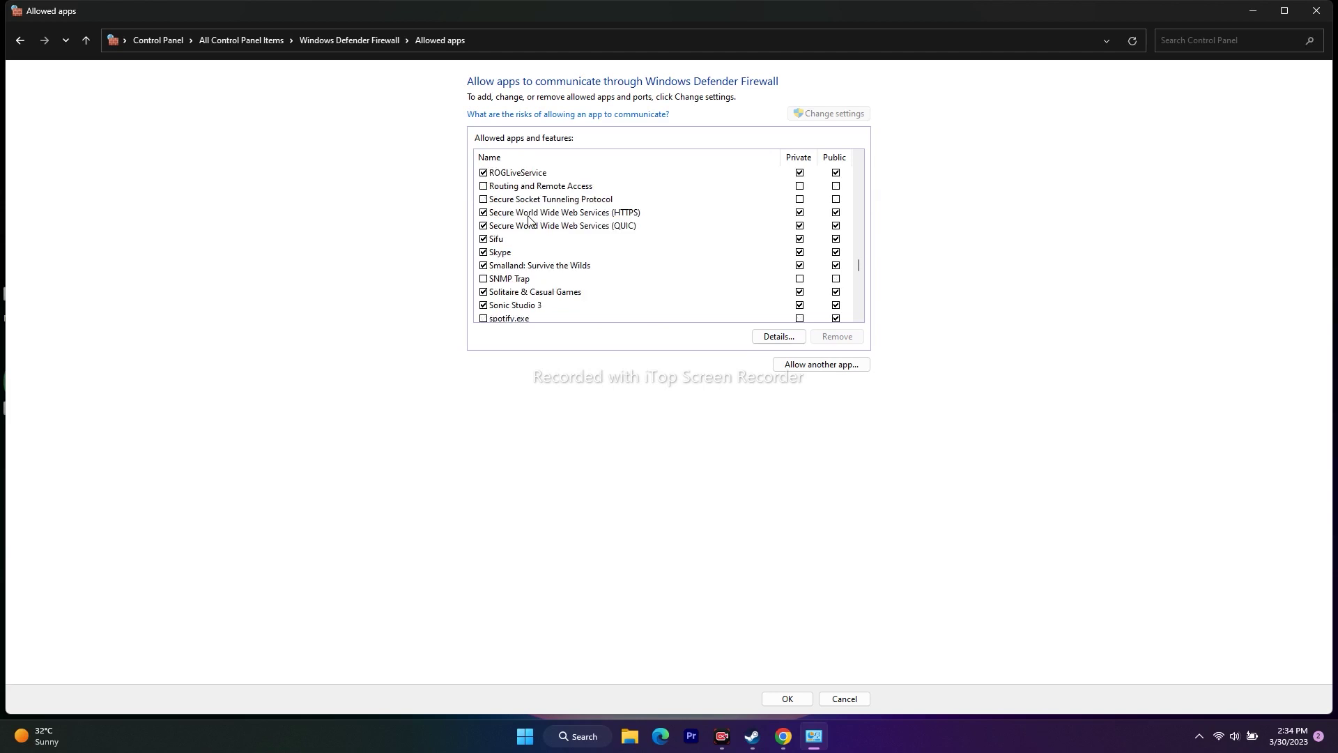
Start allowing another app through the firewall and browse to Program Files (x86)\Steam\steamapps\common on the C: drive
scroll(507, 209, down, 2)
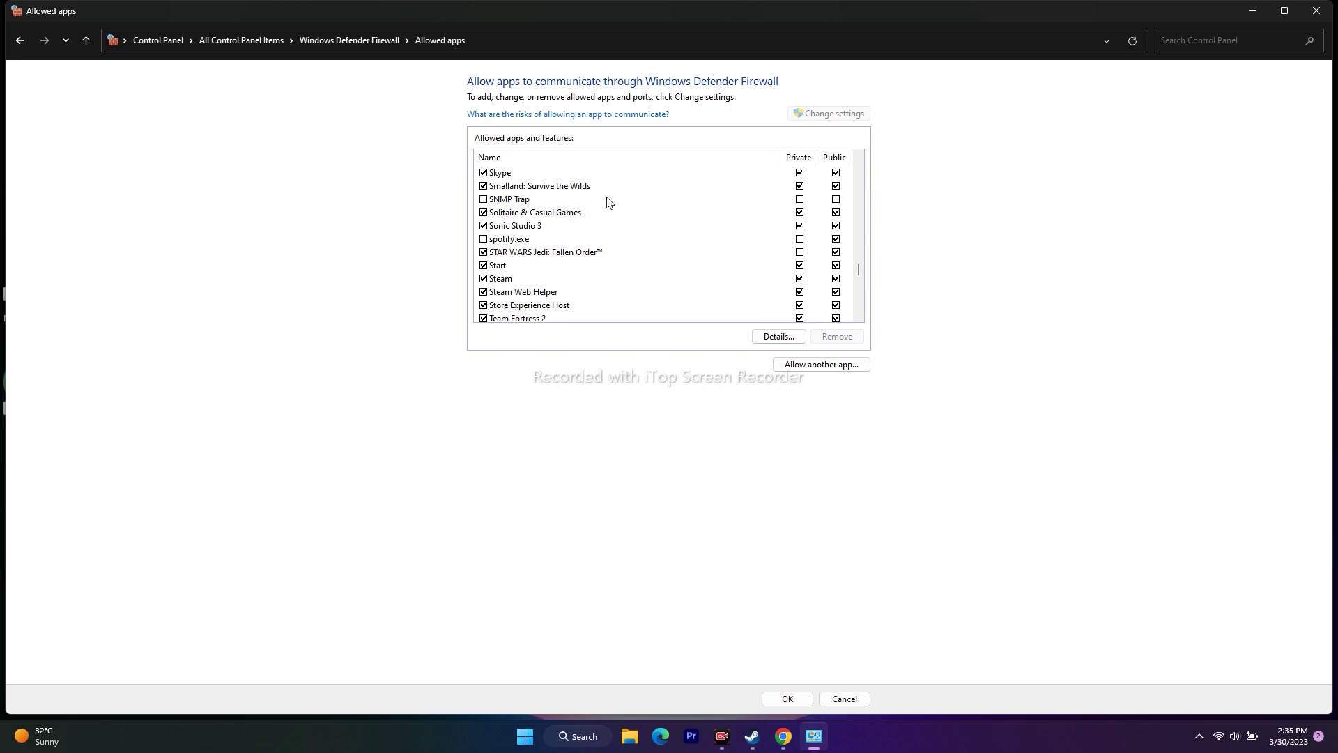
click(827, 365)
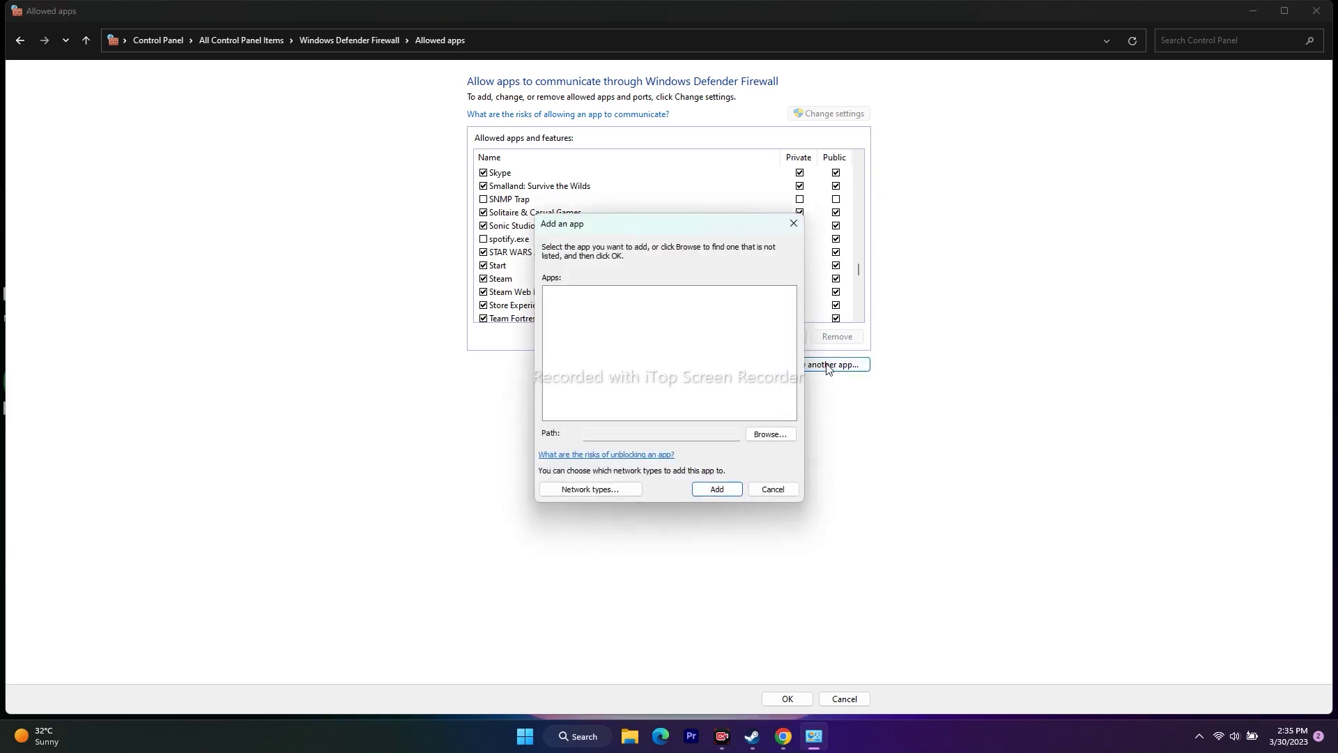
click(768, 434)
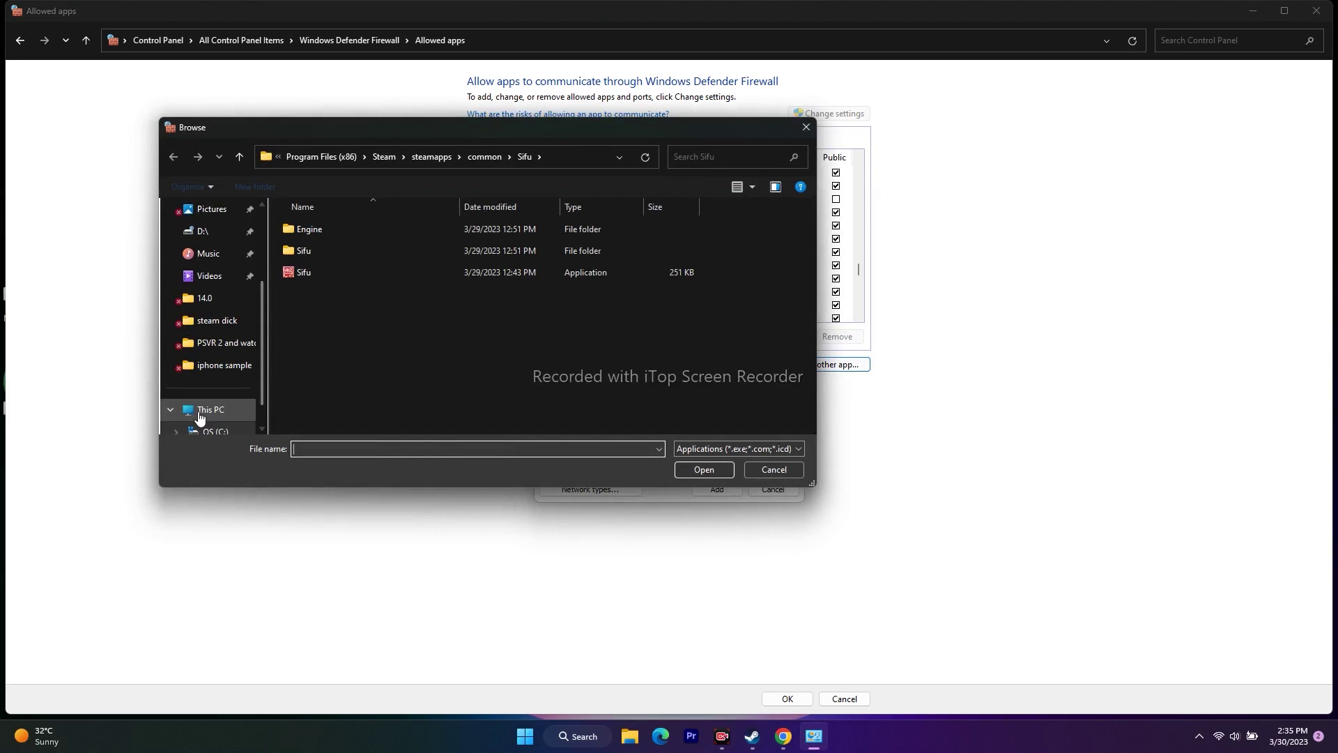
click(208, 411)
double_click(396, 251)
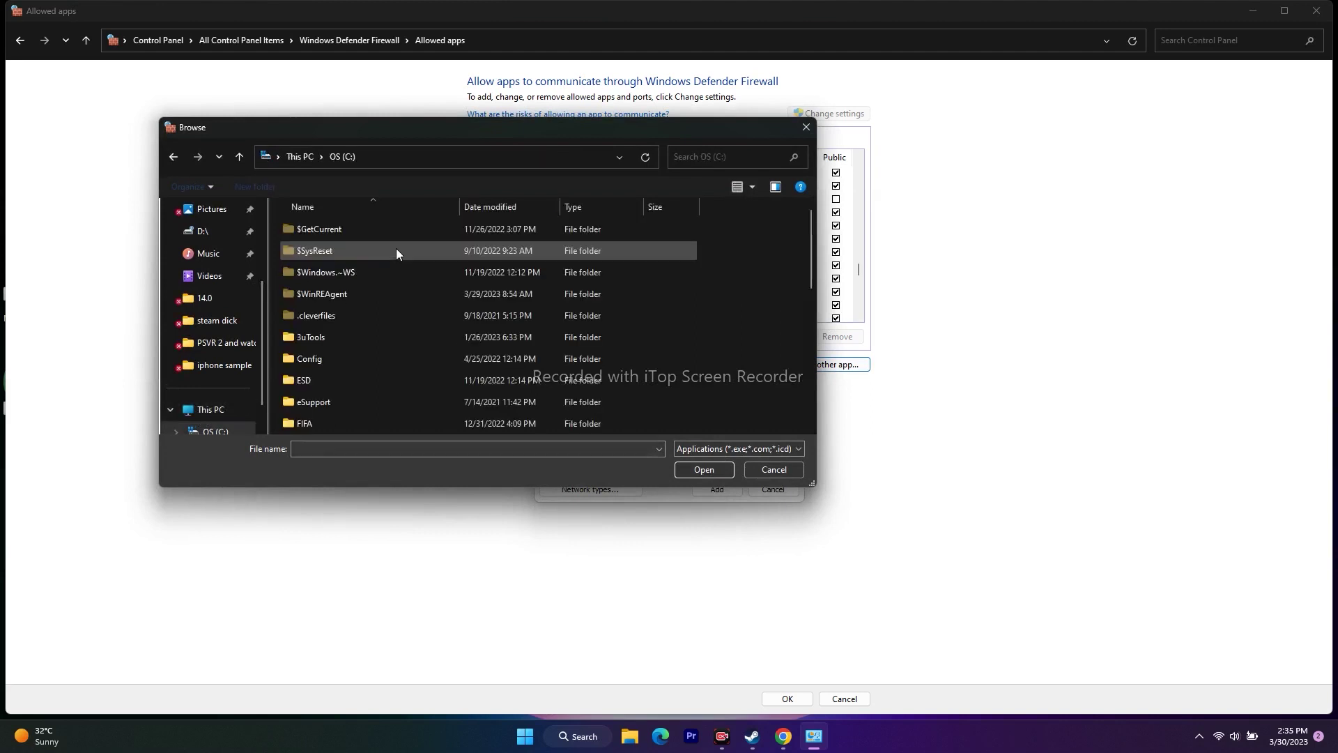
scroll(354, 312, down, 6)
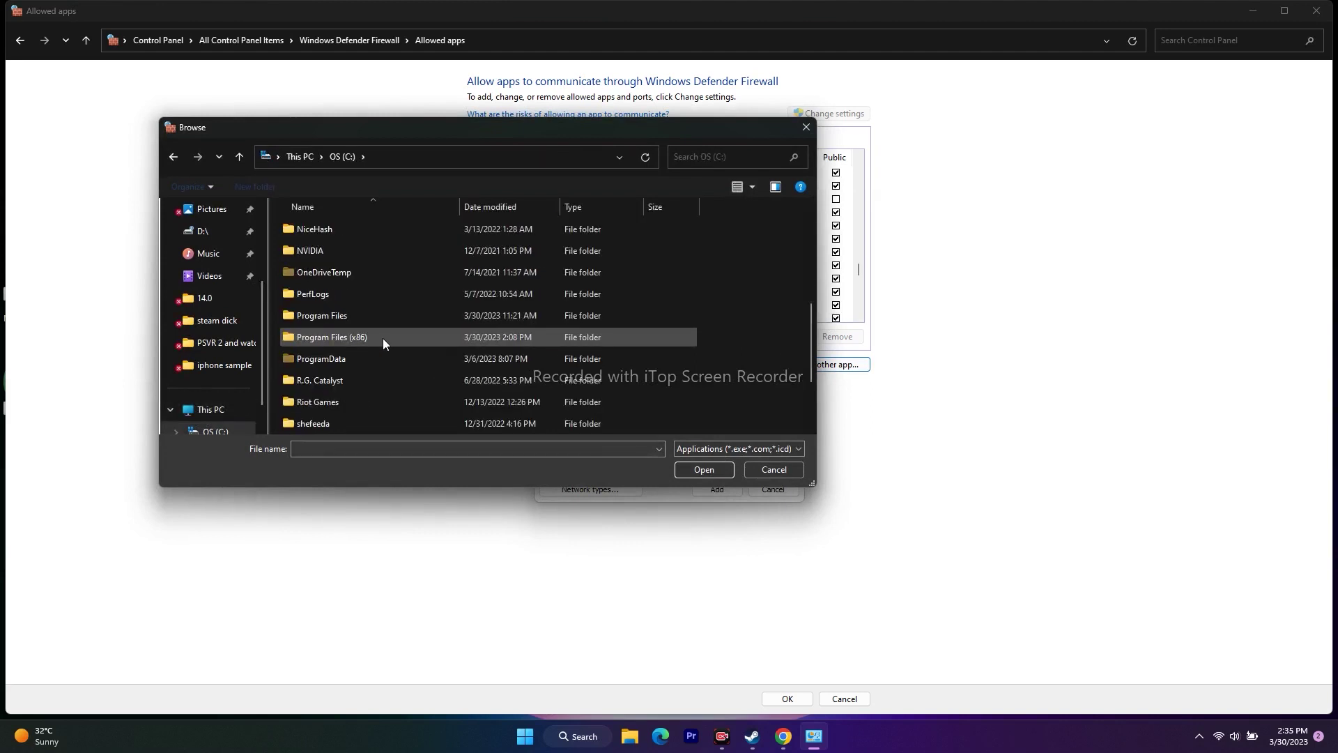
double_click(383, 338)
scroll(387, 288, down, 3)
scroll(387, 287, down, 10)
double_click(351, 338)
scroll(358, 286, down, 4)
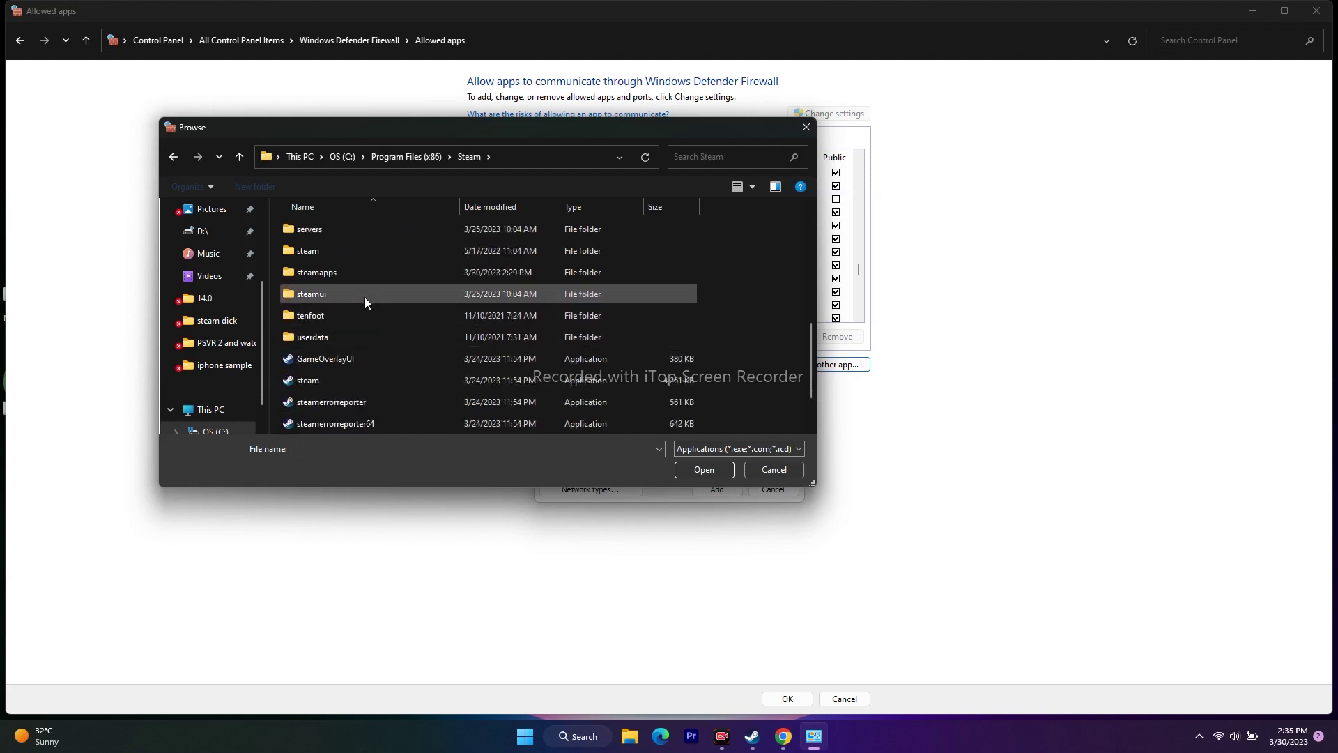
double_click(359, 276)
double_click(341, 230)
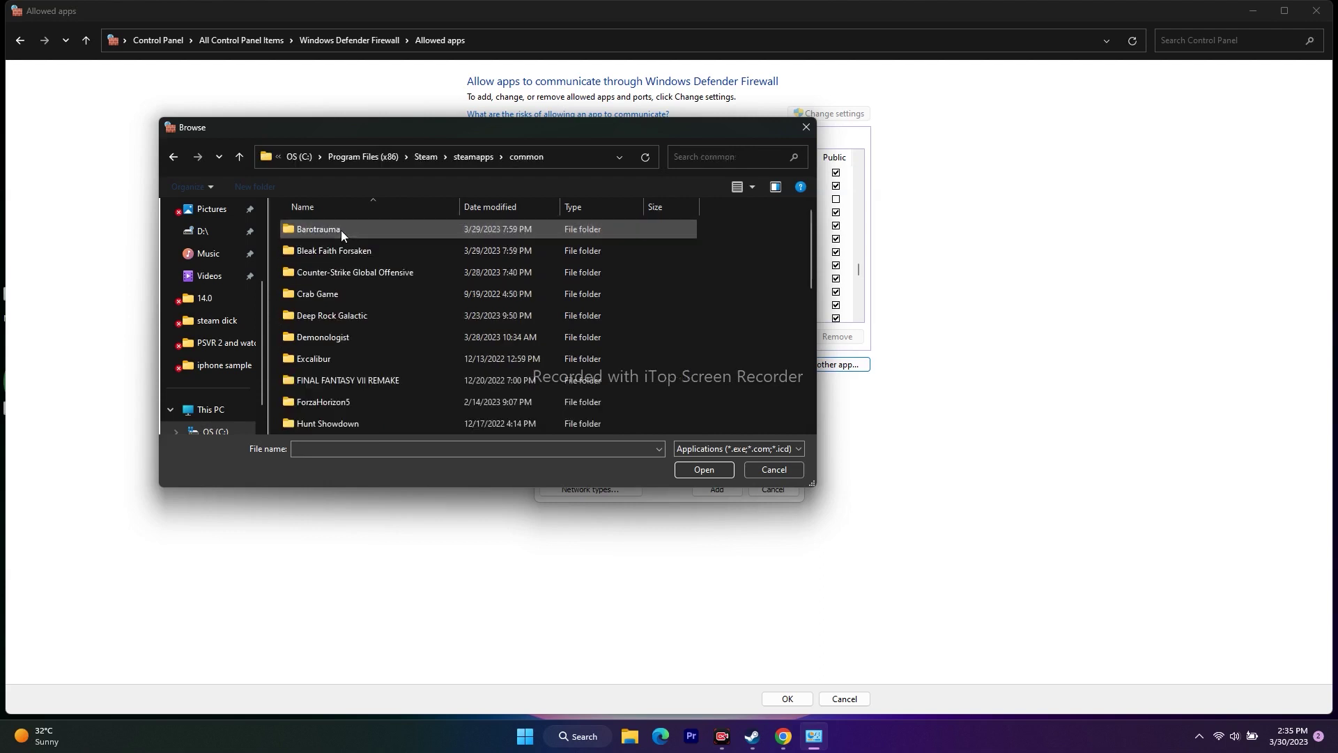
Try to add the SMALLAND application from its game folder to the allowed apps and close the Add an app dialog
scroll(354, 274, down, 6)
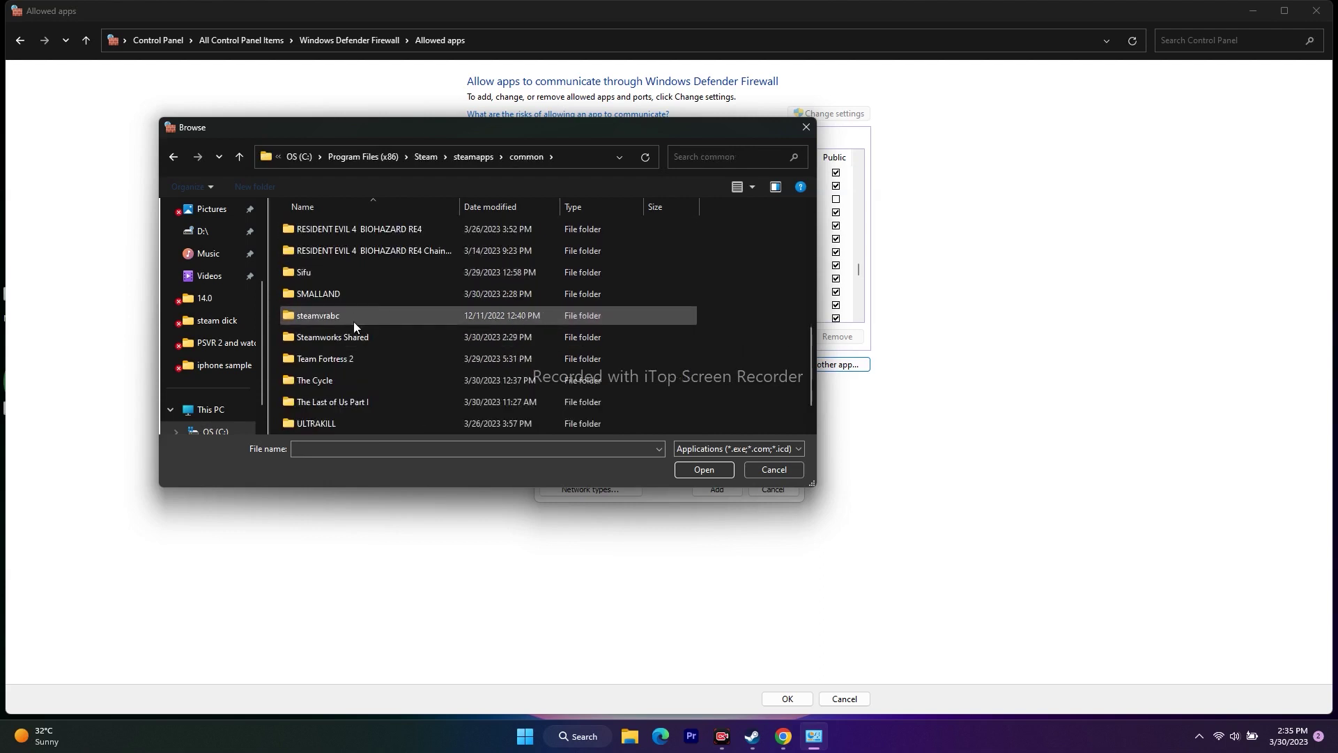
scroll(345, 328, down, 1)
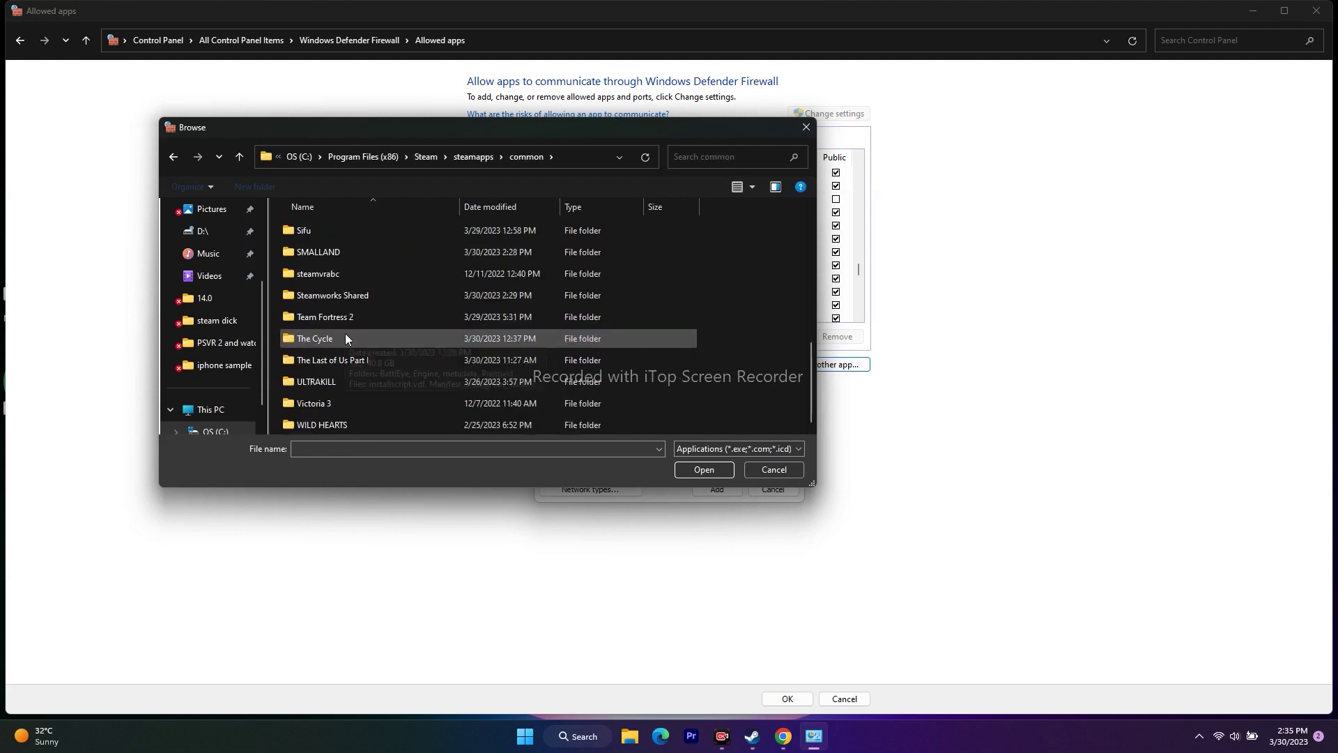
double_click(352, 253)
click(314, 272)
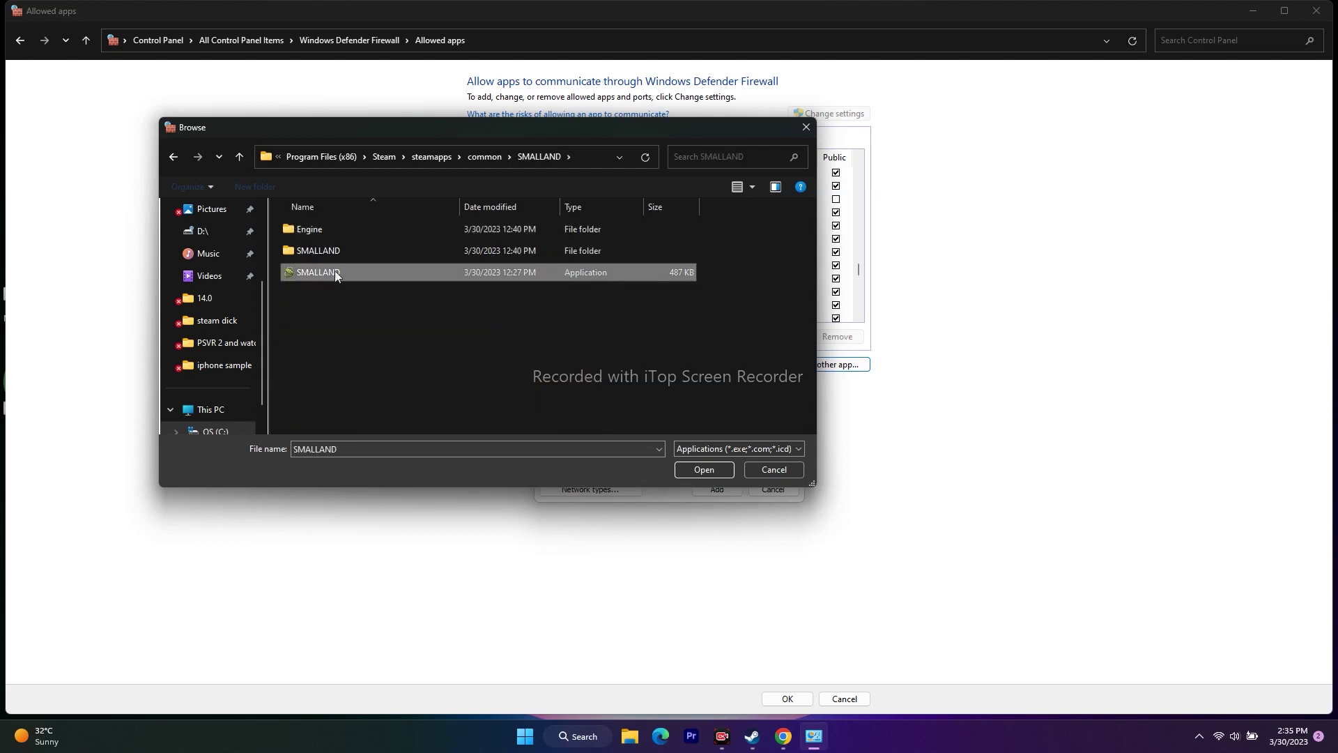
click(704, 470)
click(718, 489)
click(770, 418)
click(793, 224)
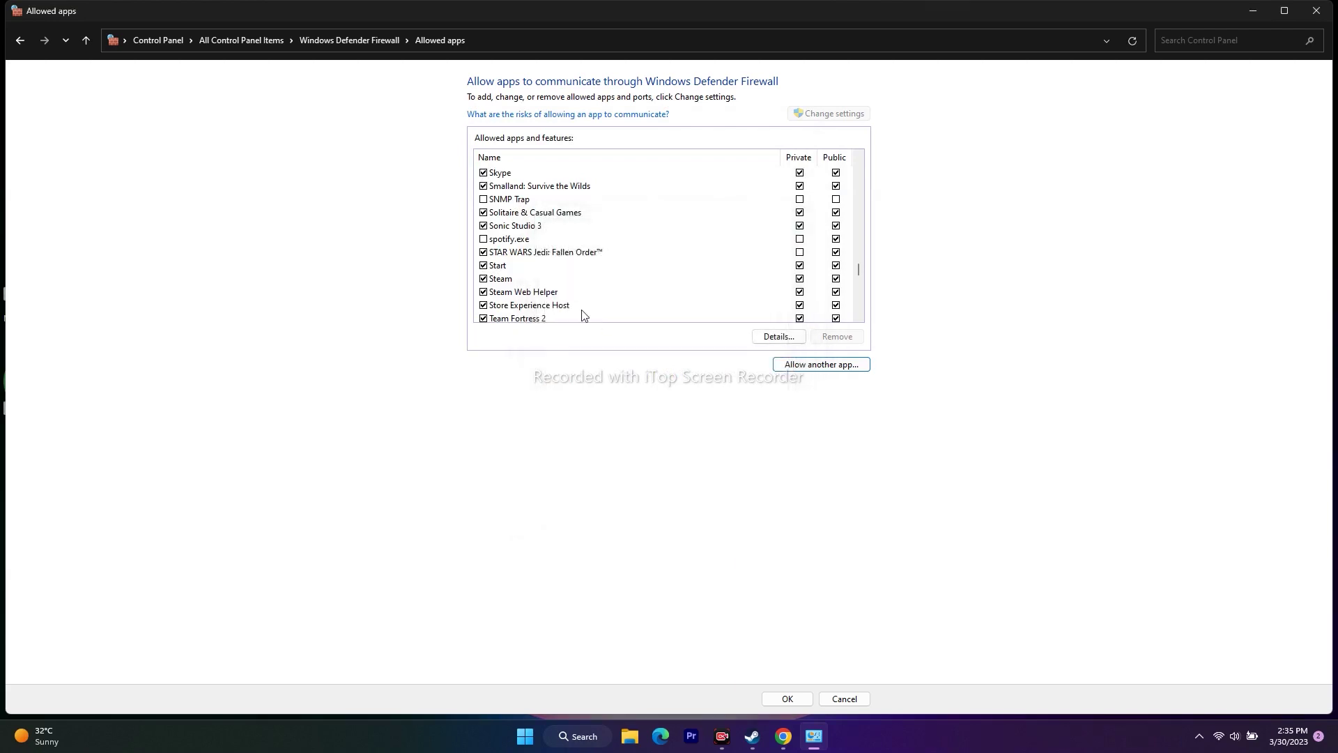
Close the Allowed apps window, bring up the Smalland: Survive the Wilds page in Steam, and minimize Steam
click(1316, 10)
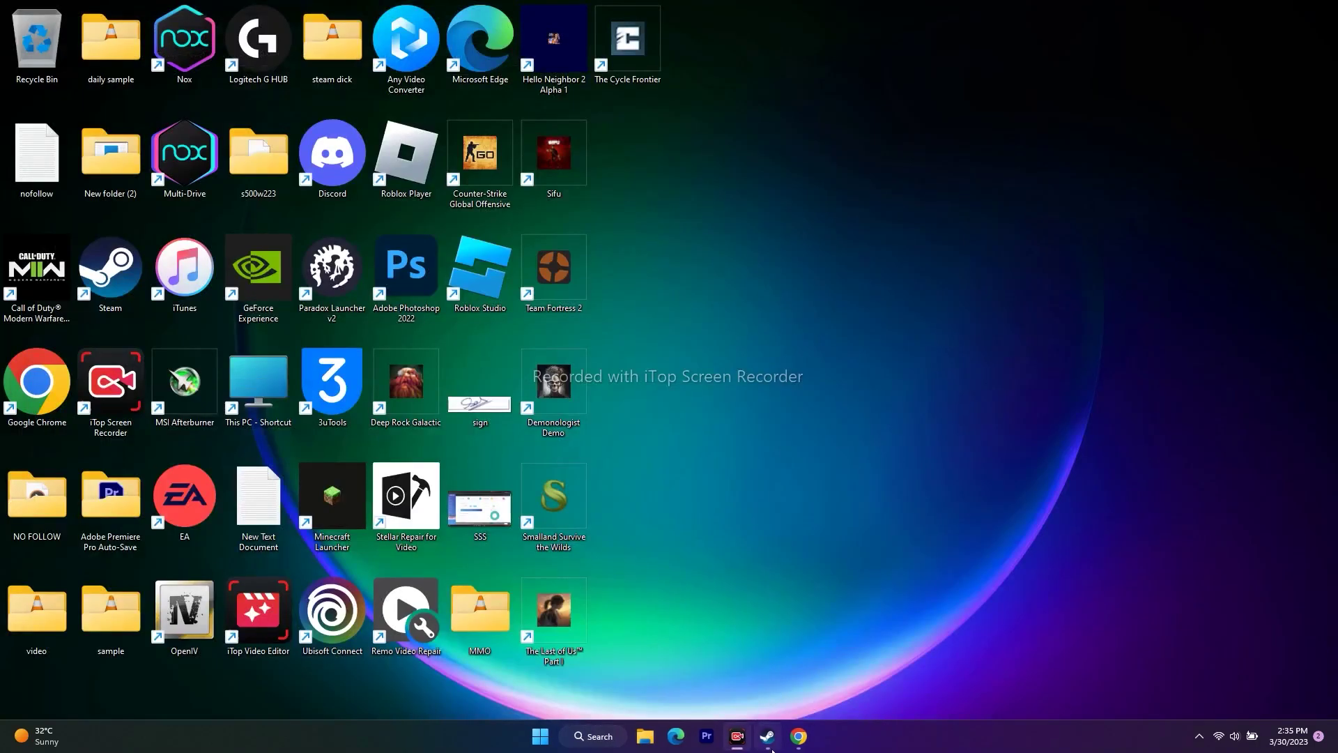
key(alt+Tab)
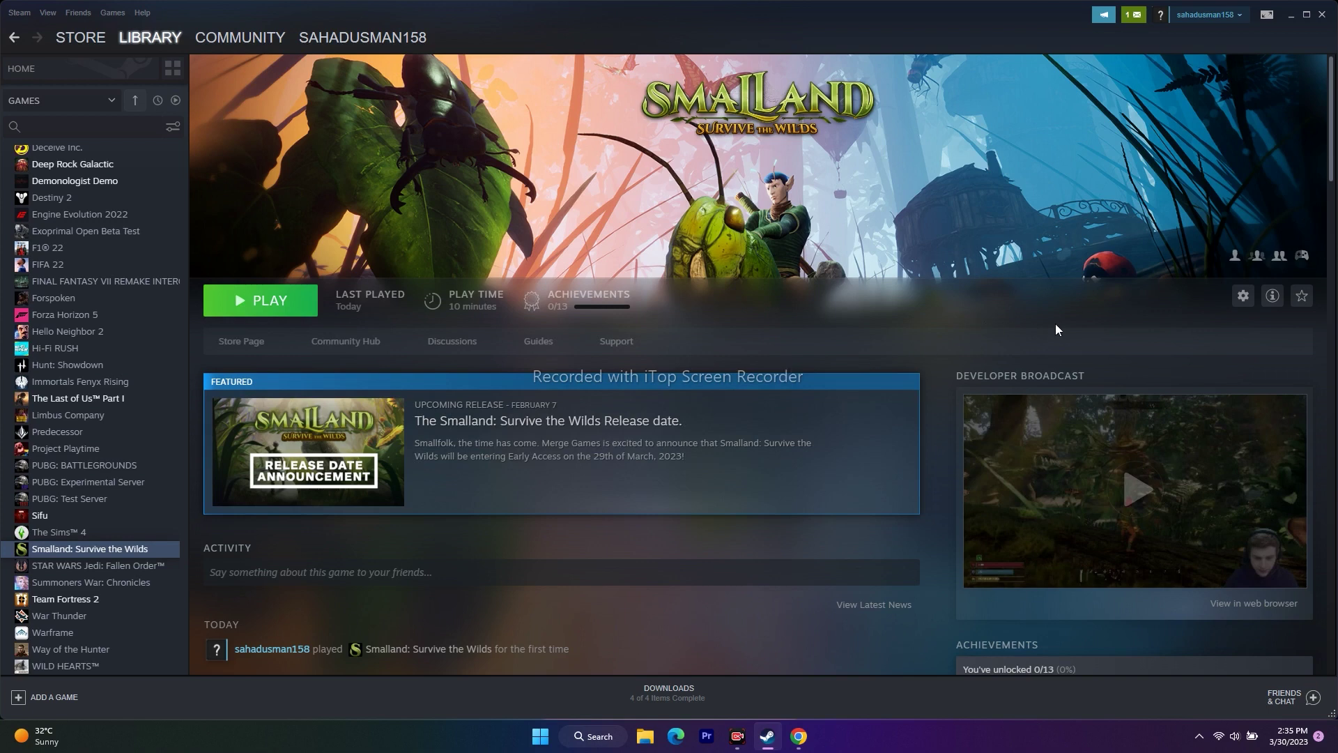
click(1291, 15)
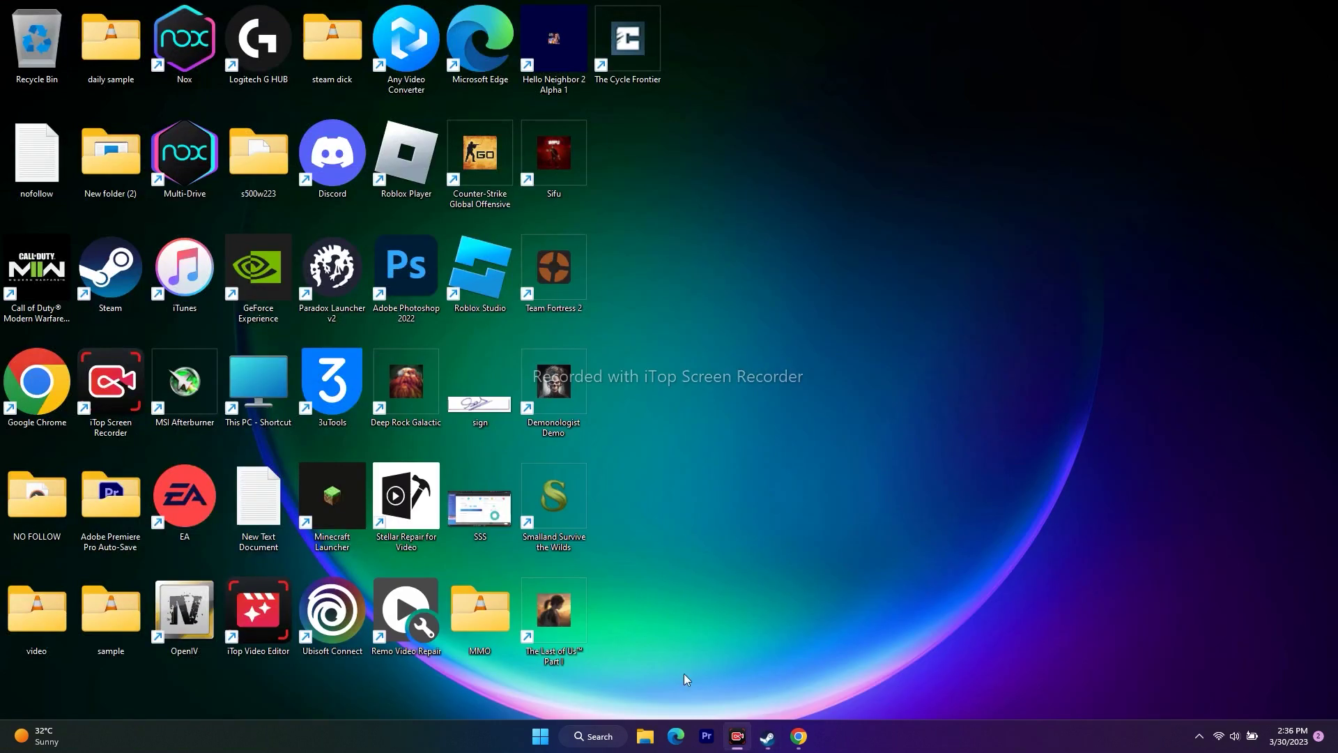
Open System Configuration, hide all Microsoft services in the list of services, and confirm the dialog
click(601, 739)
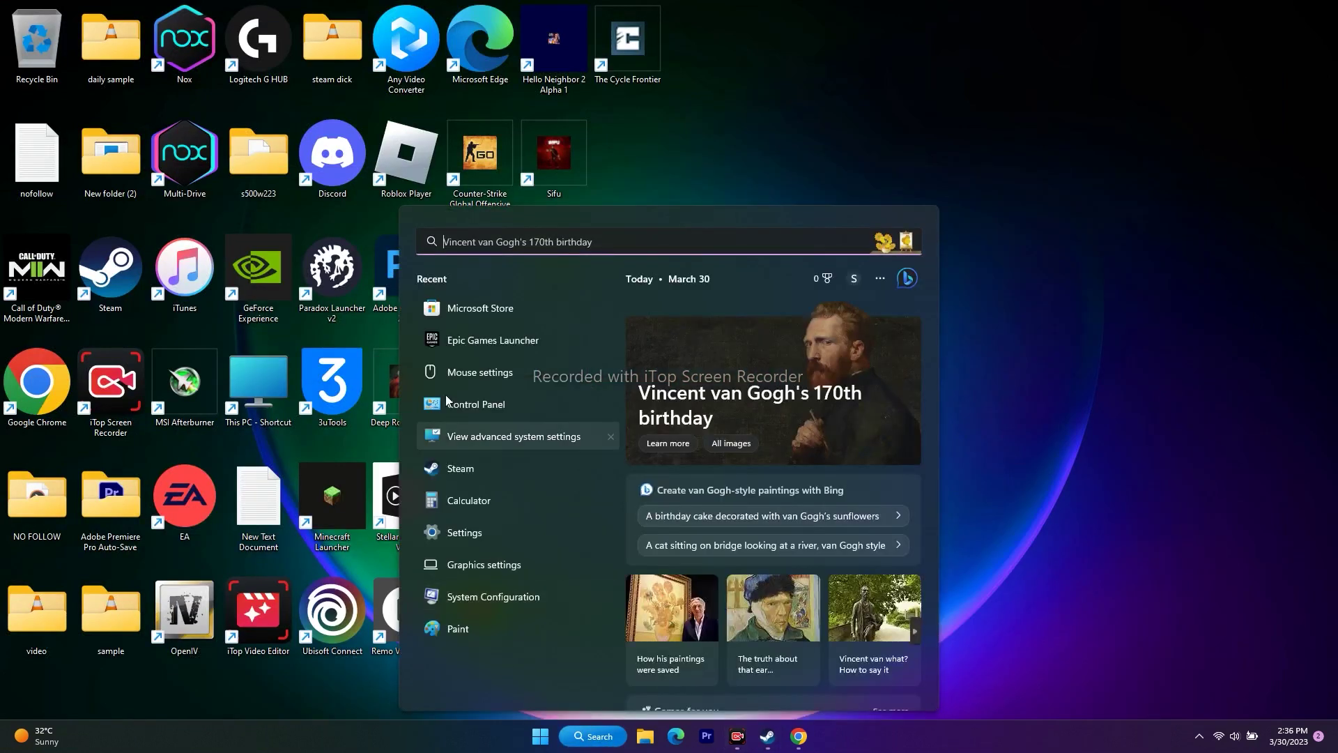
click(504, 596)
click(558, 258)
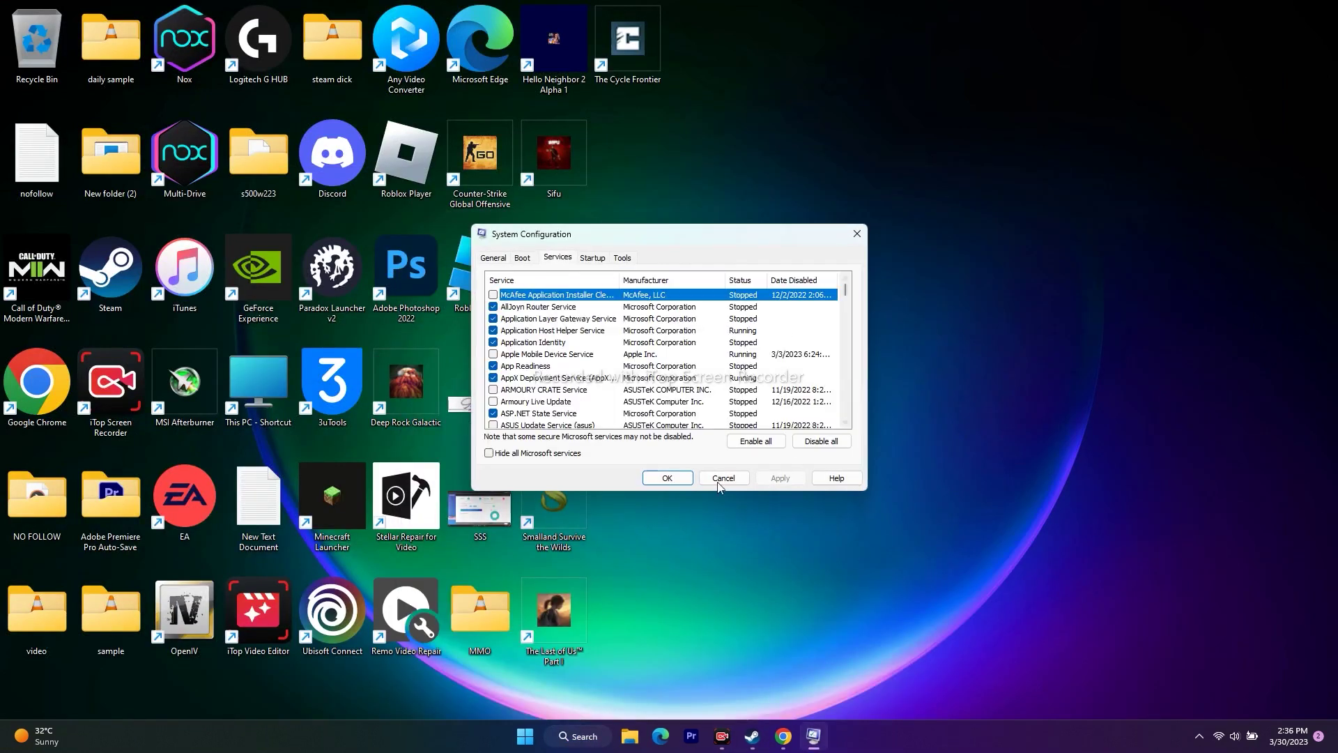
click(488, 454)
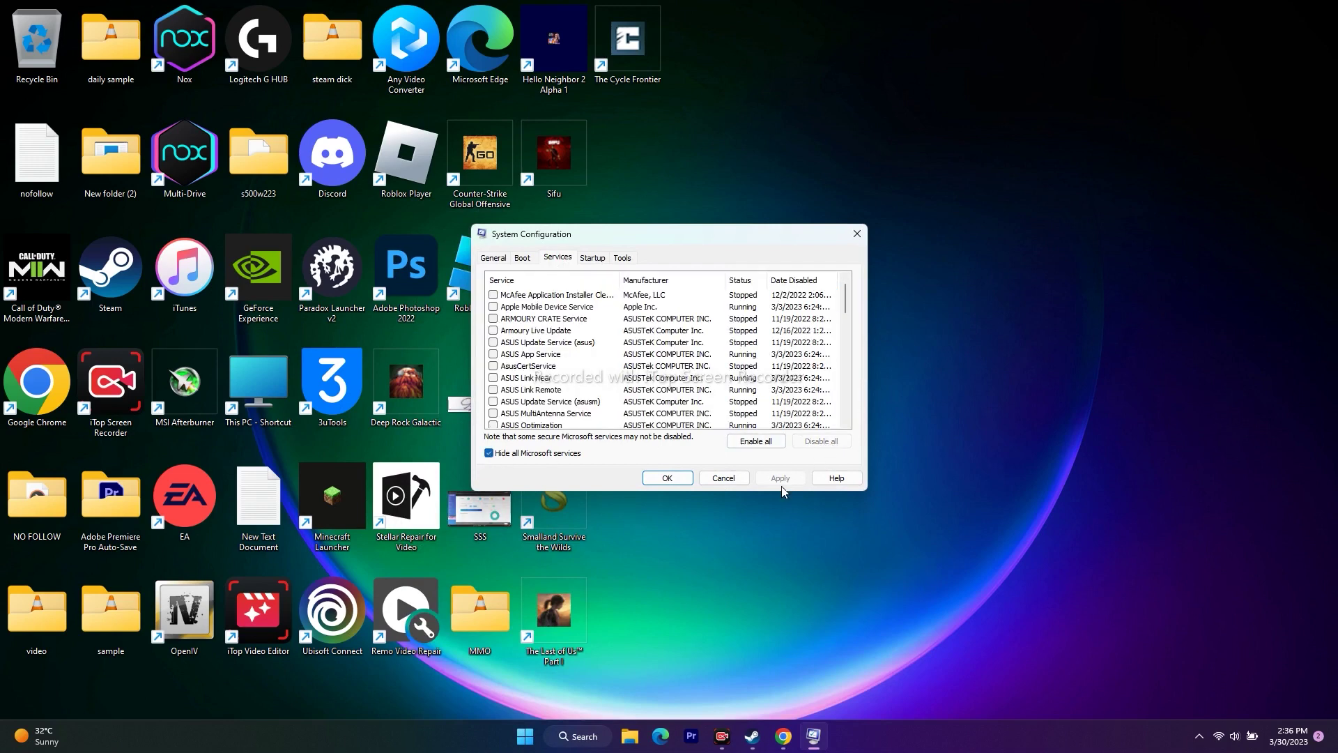
click(668, 479)
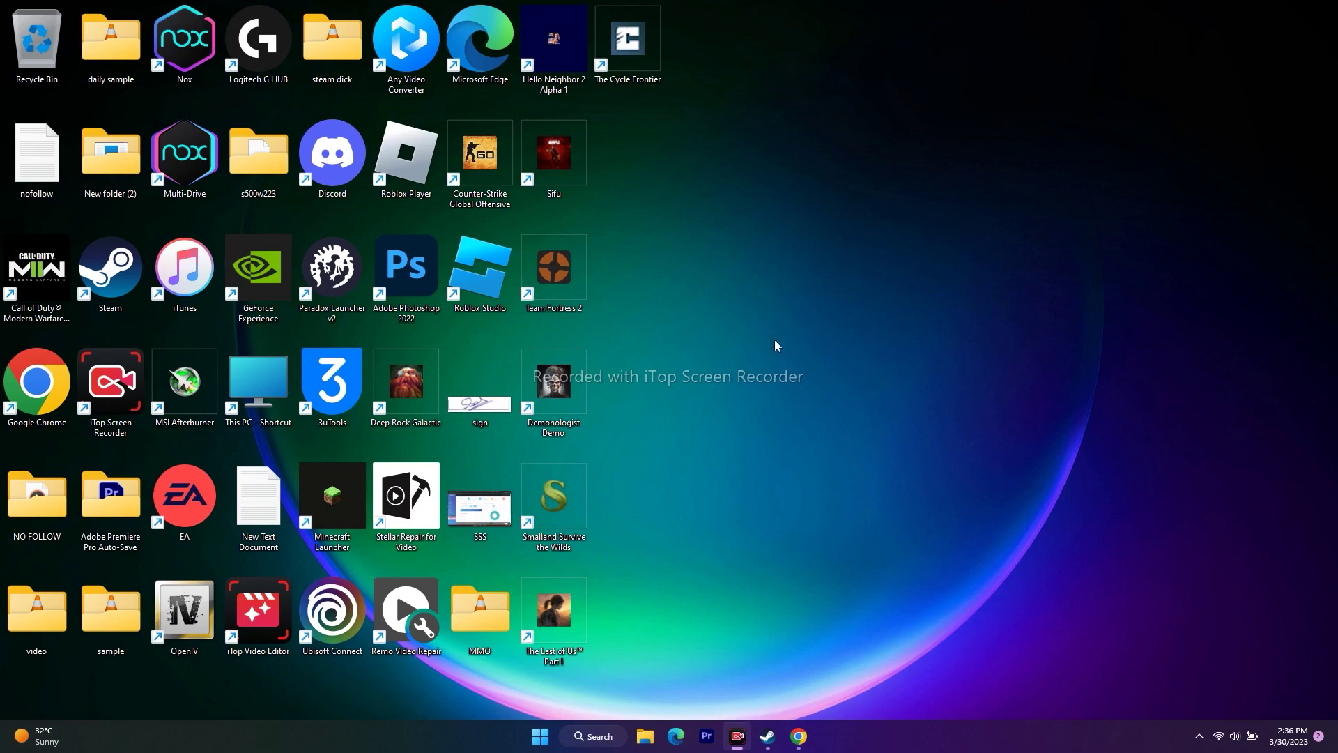
Switch to Steam and open the launch options in the general properties of Smalland: Survive the Wilds
click(767, 736)
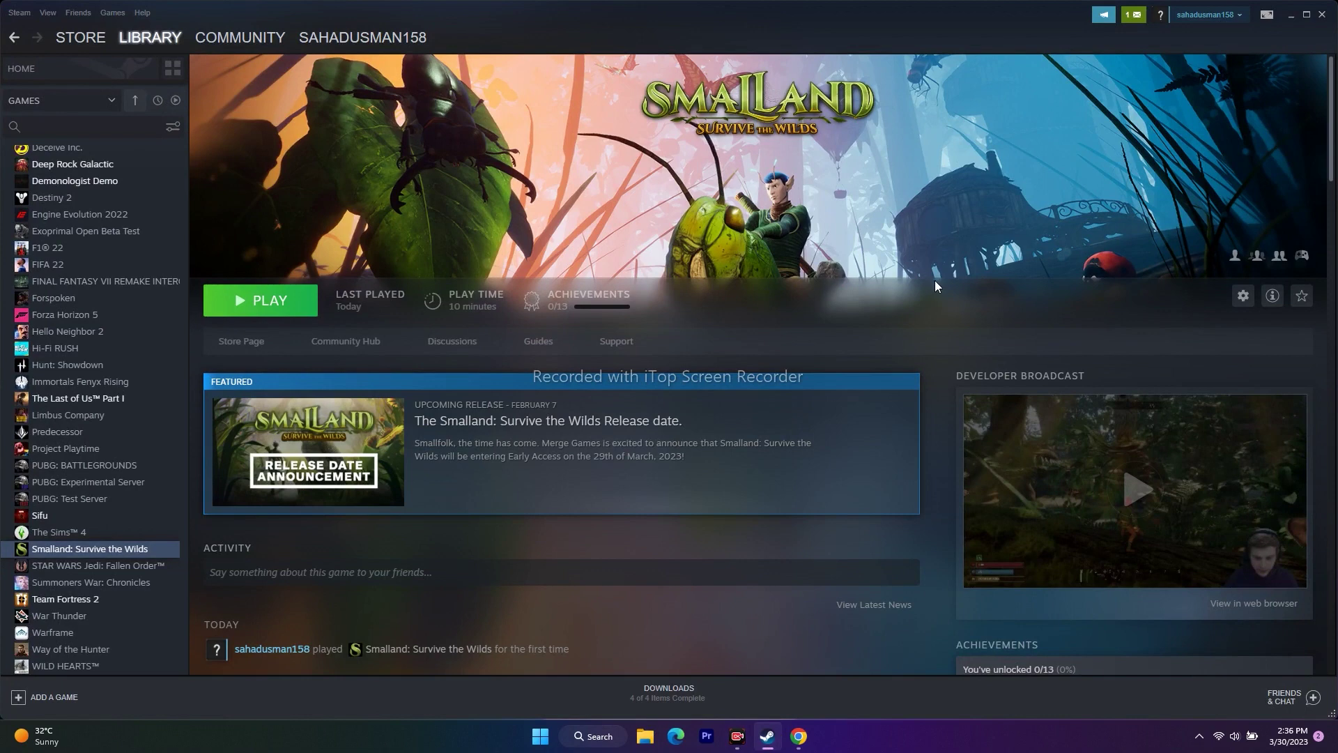
right_click(120, 556)
click(144, 644)
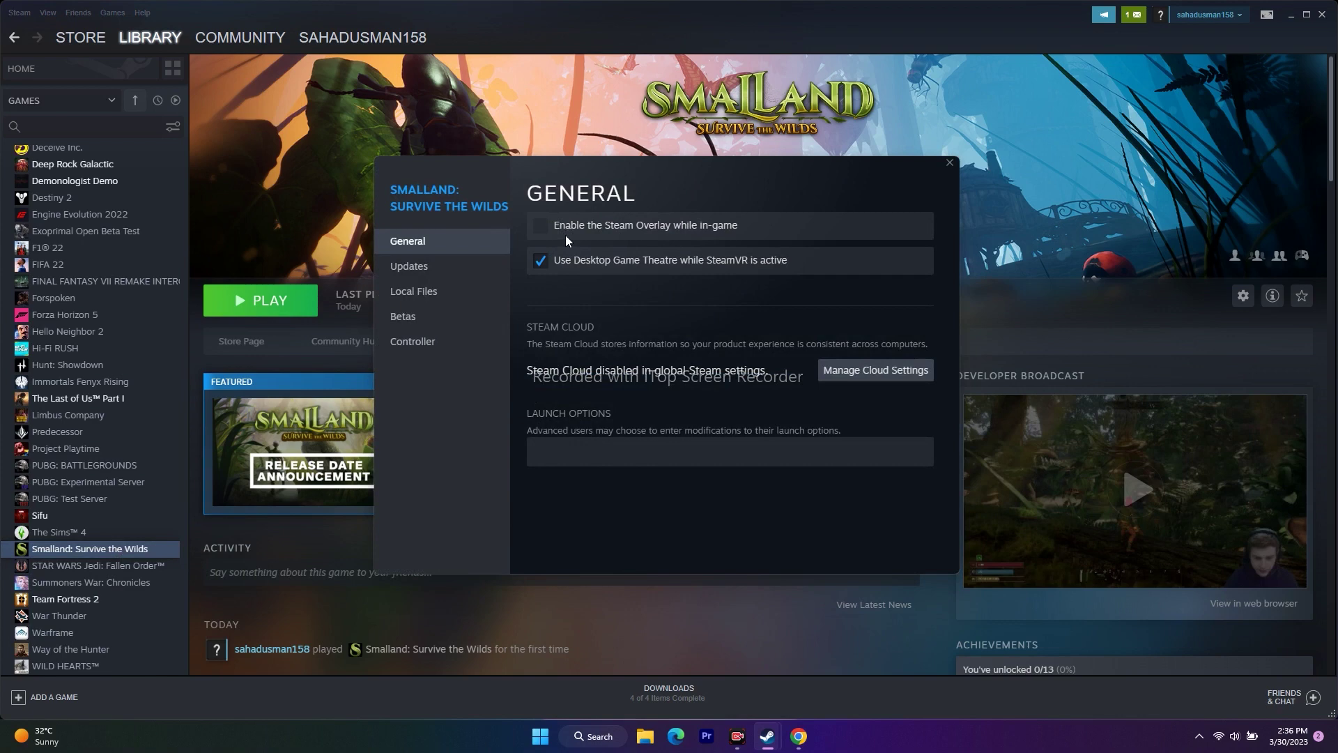
click(554, 454)
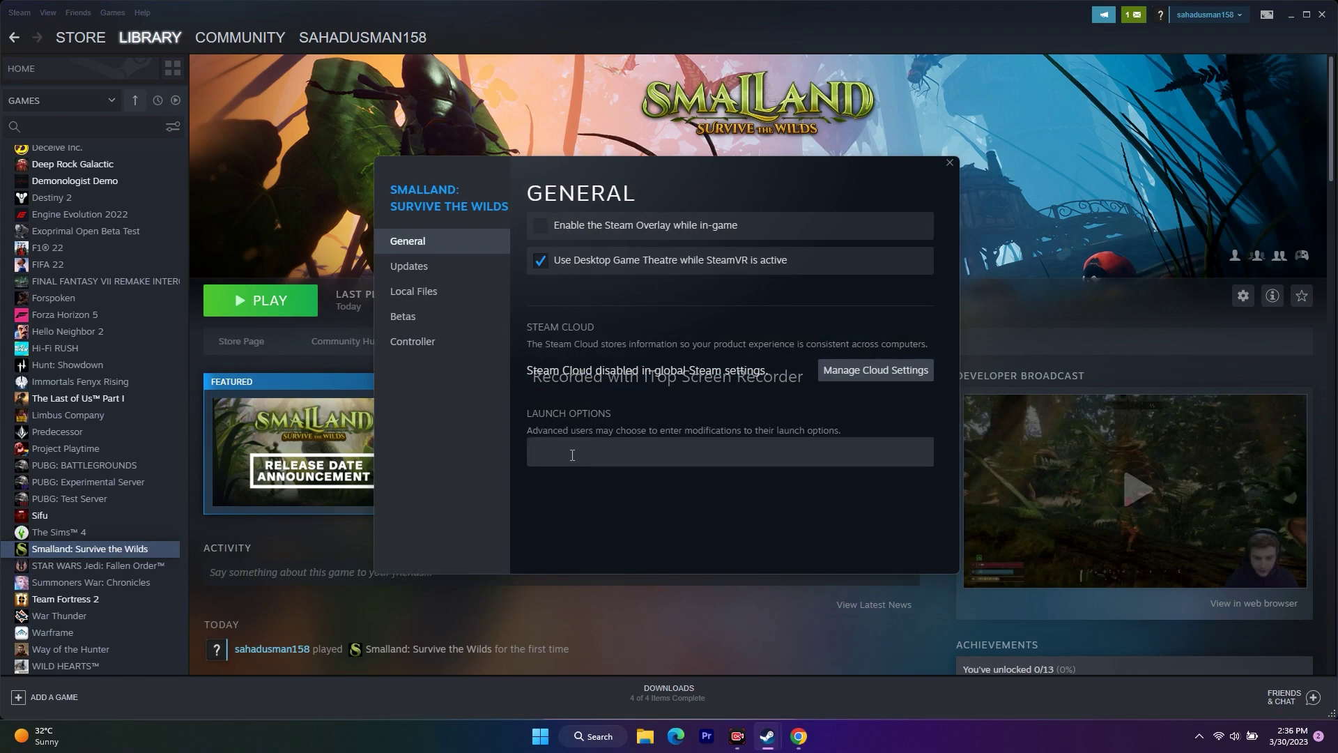
click(611, 450)
Try -dx11 as the game's launch option, erase the entered text, close the properties, and minimize Steam
text(-dx11)
text(2)
key(BackSpace)
key(BackSpace)
key(BackSpace)
key(BackSpace)
click(949, 163)
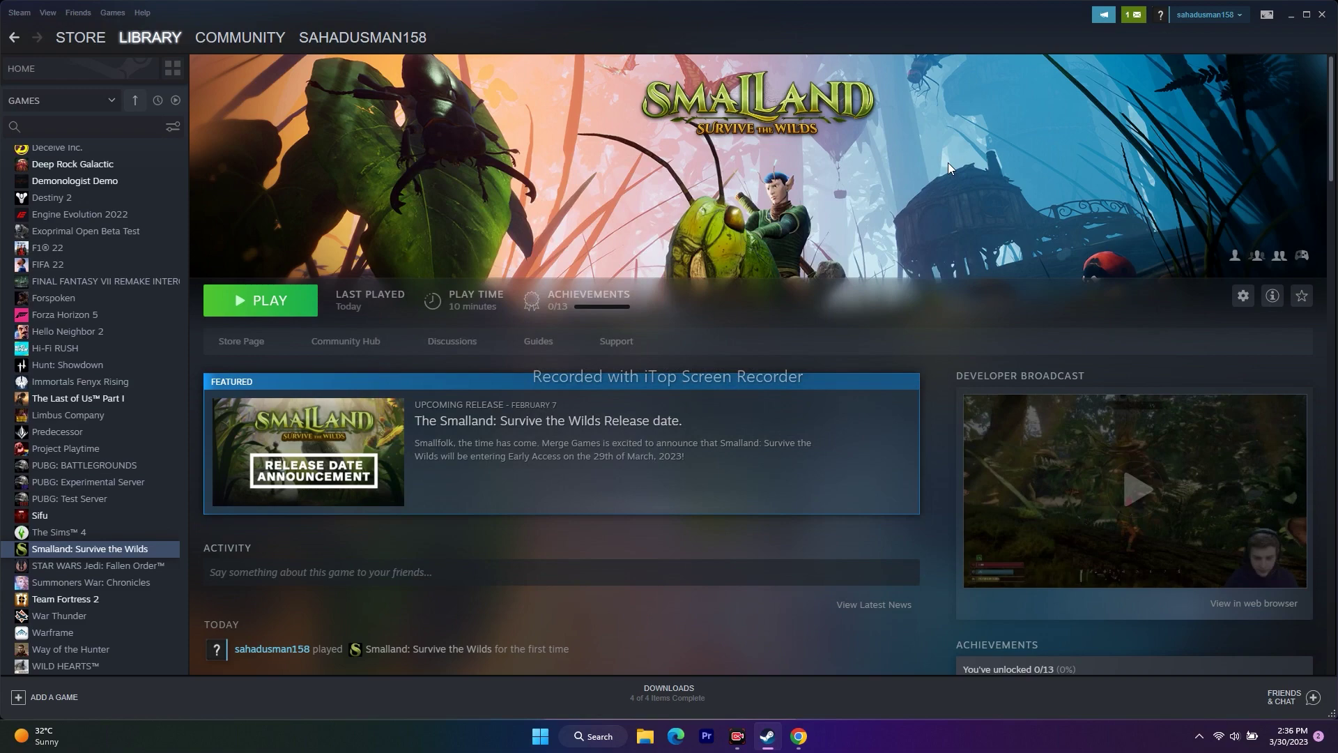
click(1294, 18)
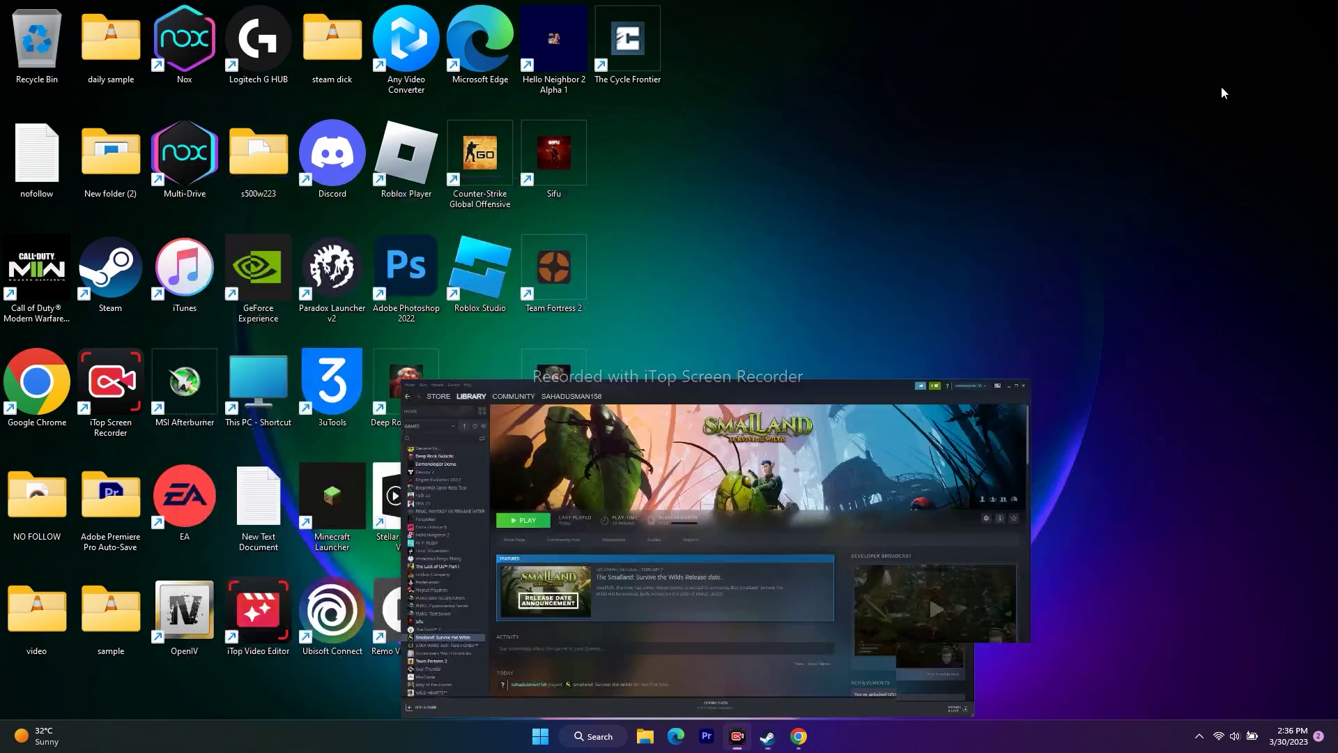
Open Device Manager in a maximized window to view the device categories and close it
right_click(540, 737)
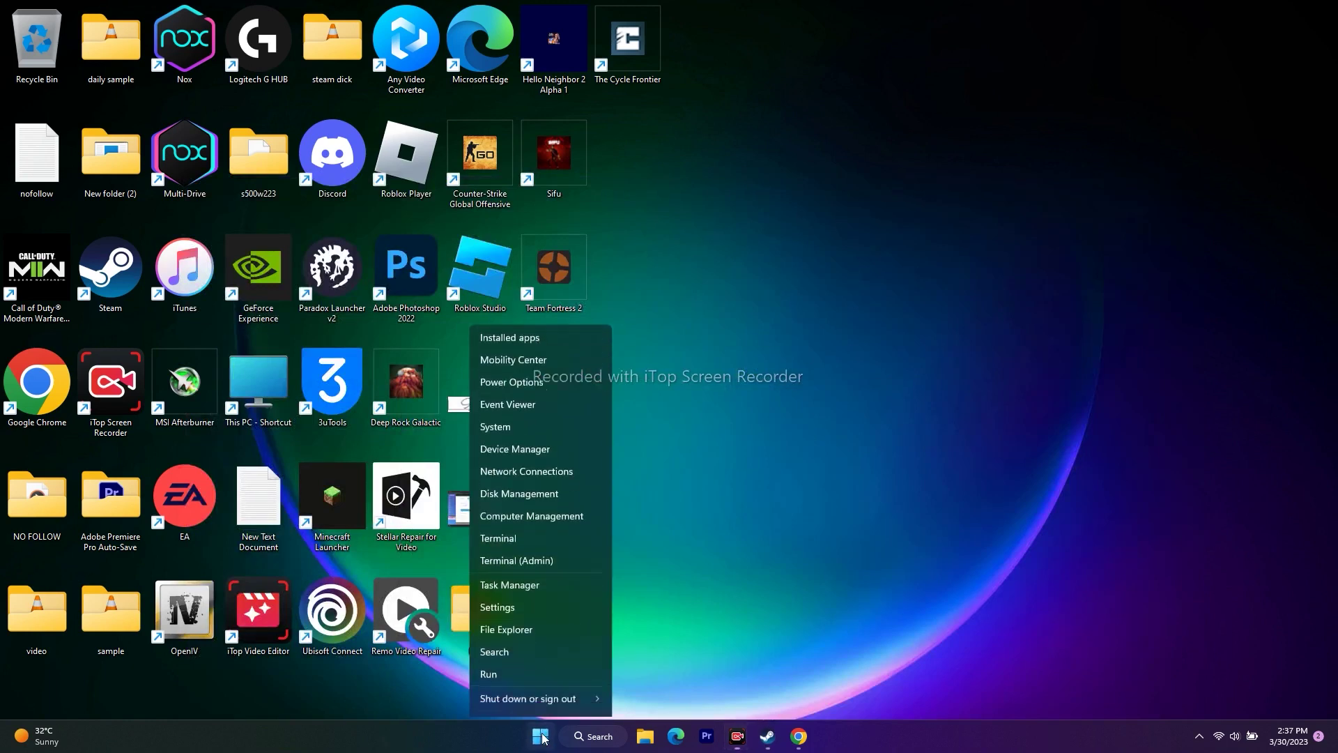
click(538, 430)
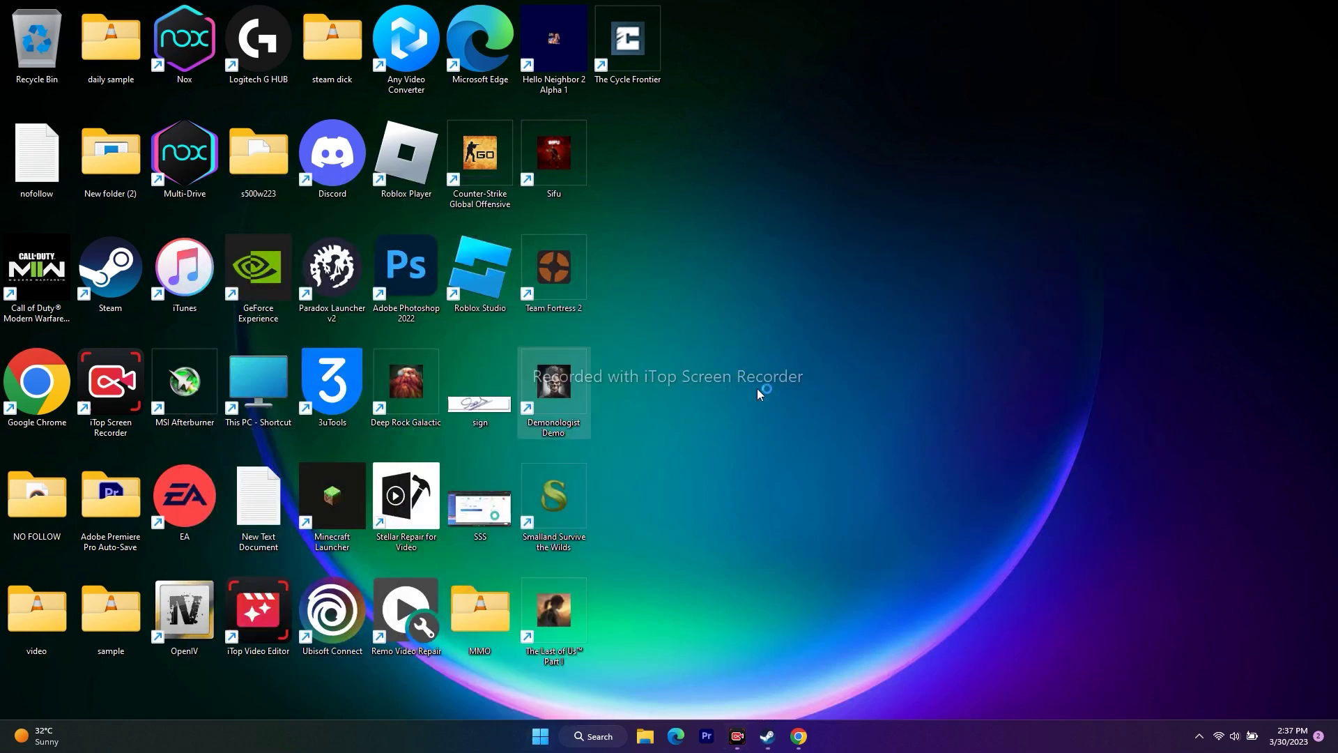
click(550, 42)
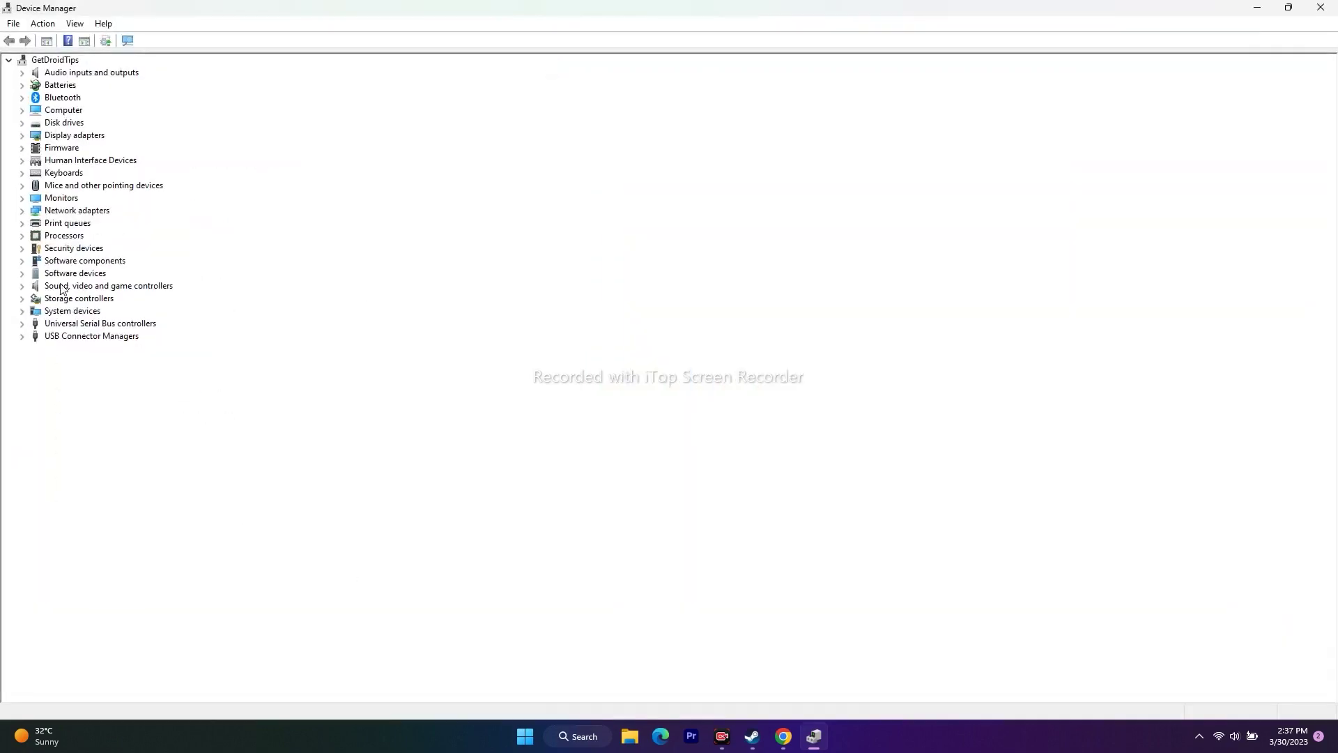
click(1323, 9)
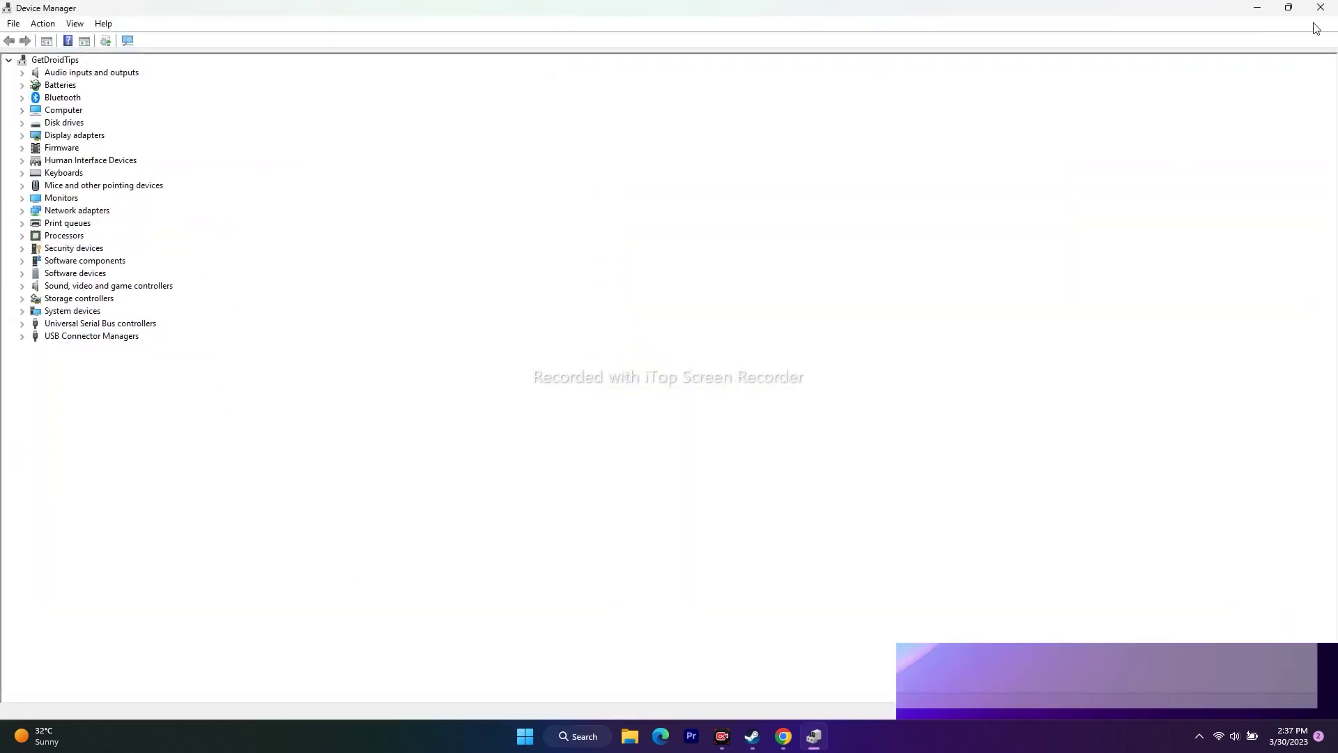
Open Task Manager in a maximized window and look through the running background processes
right_click(541, 738)
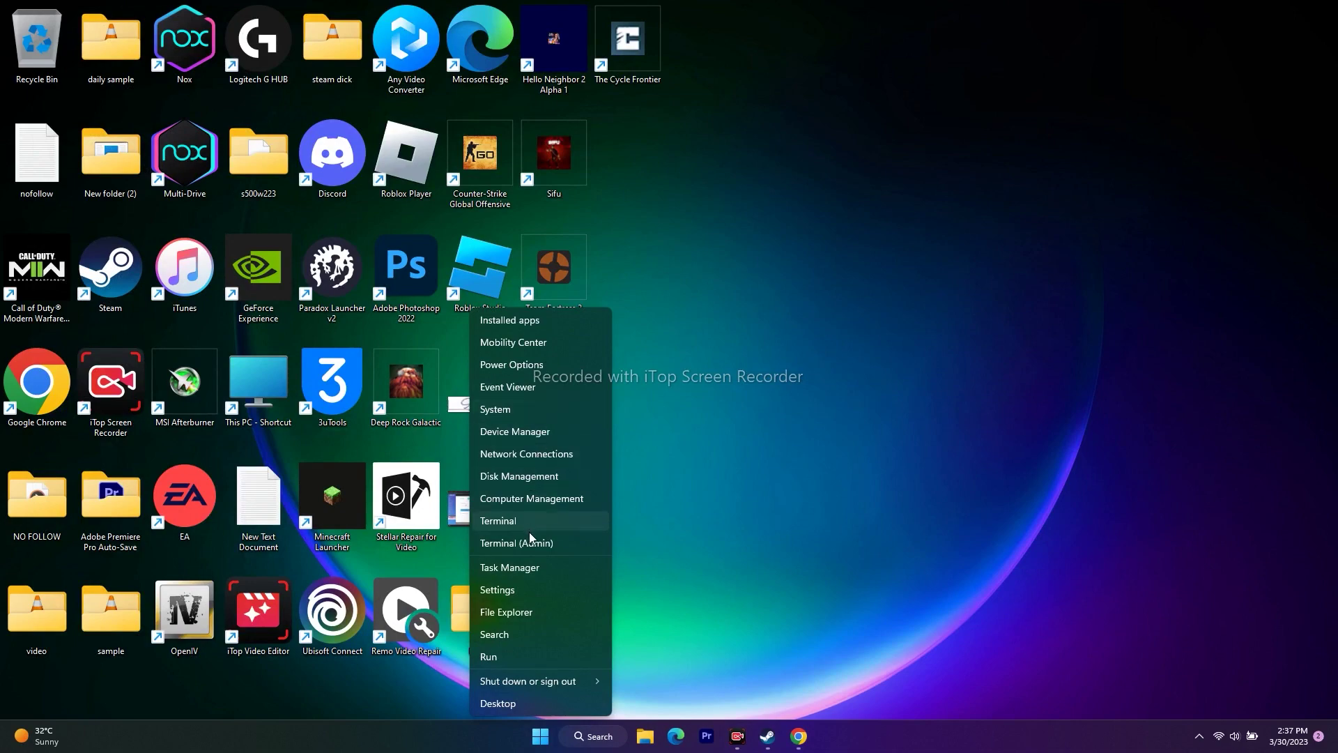
click(529, 567)
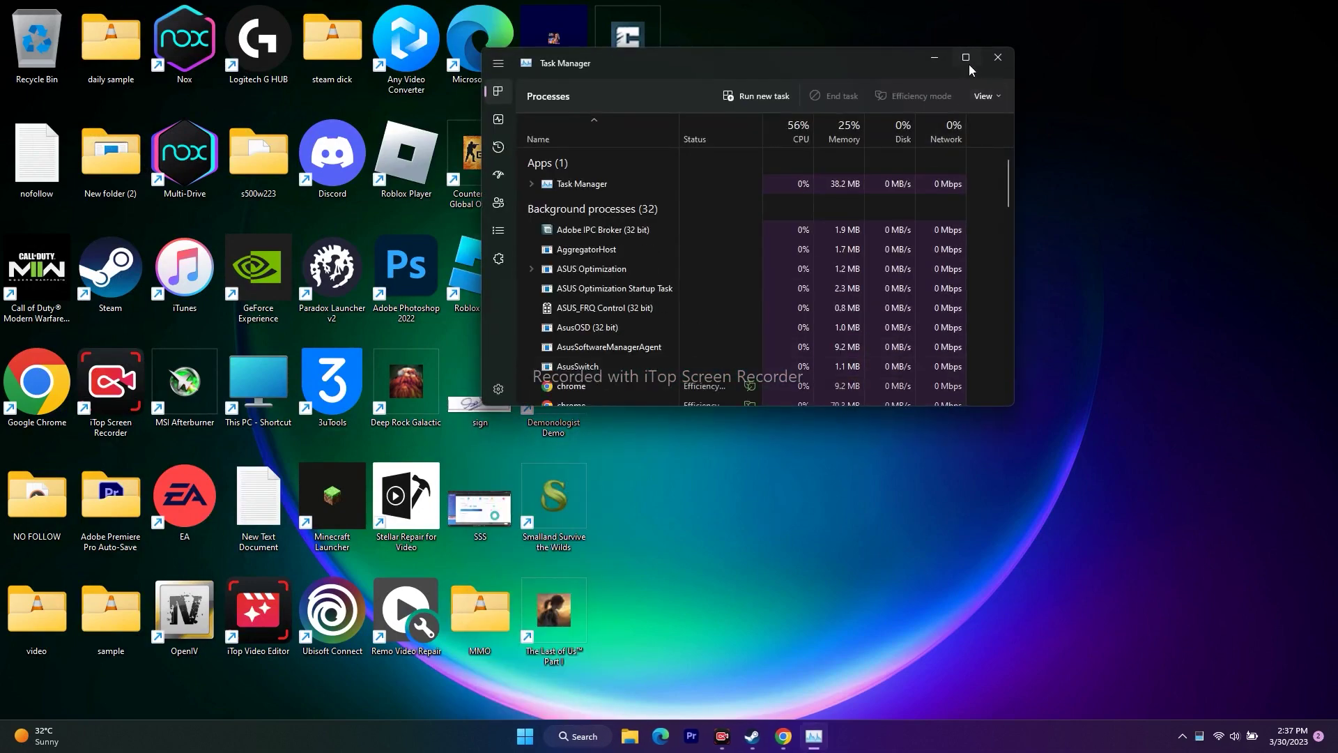
click(965, 58)
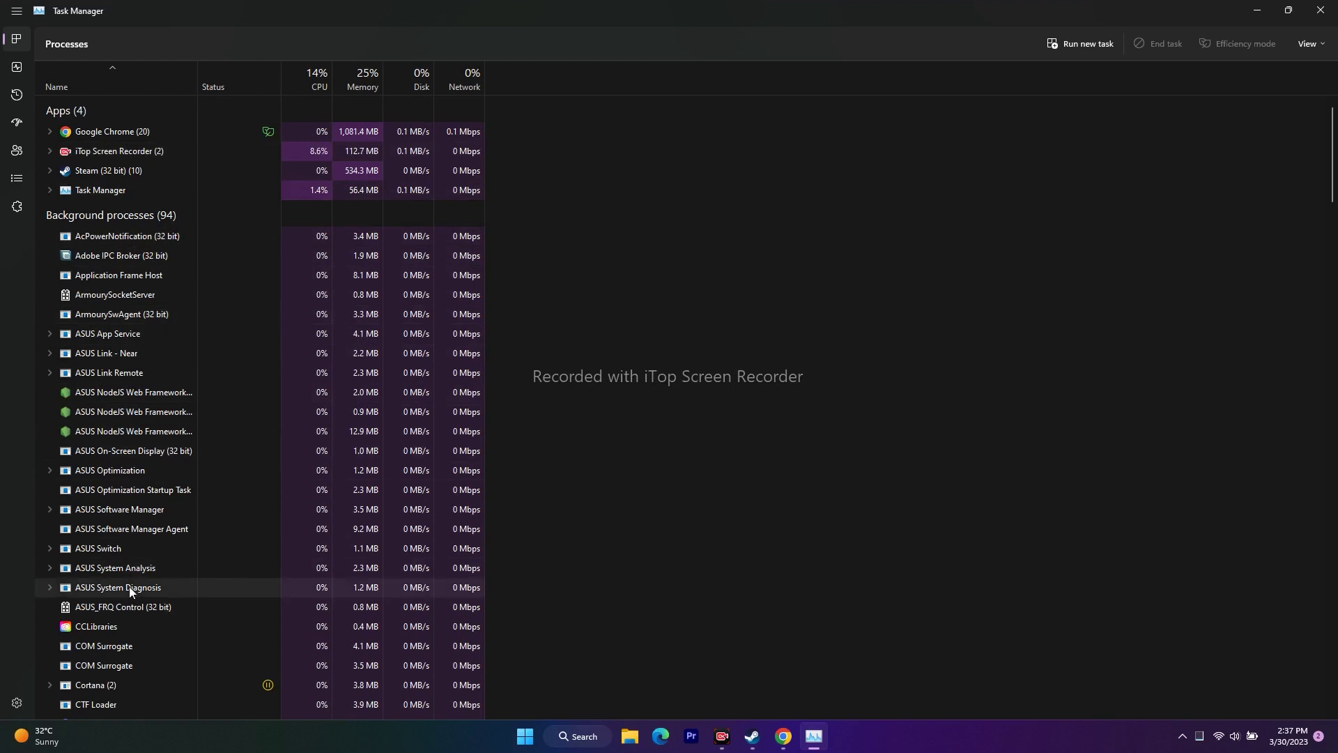
scroll(143, 389, down, 3)
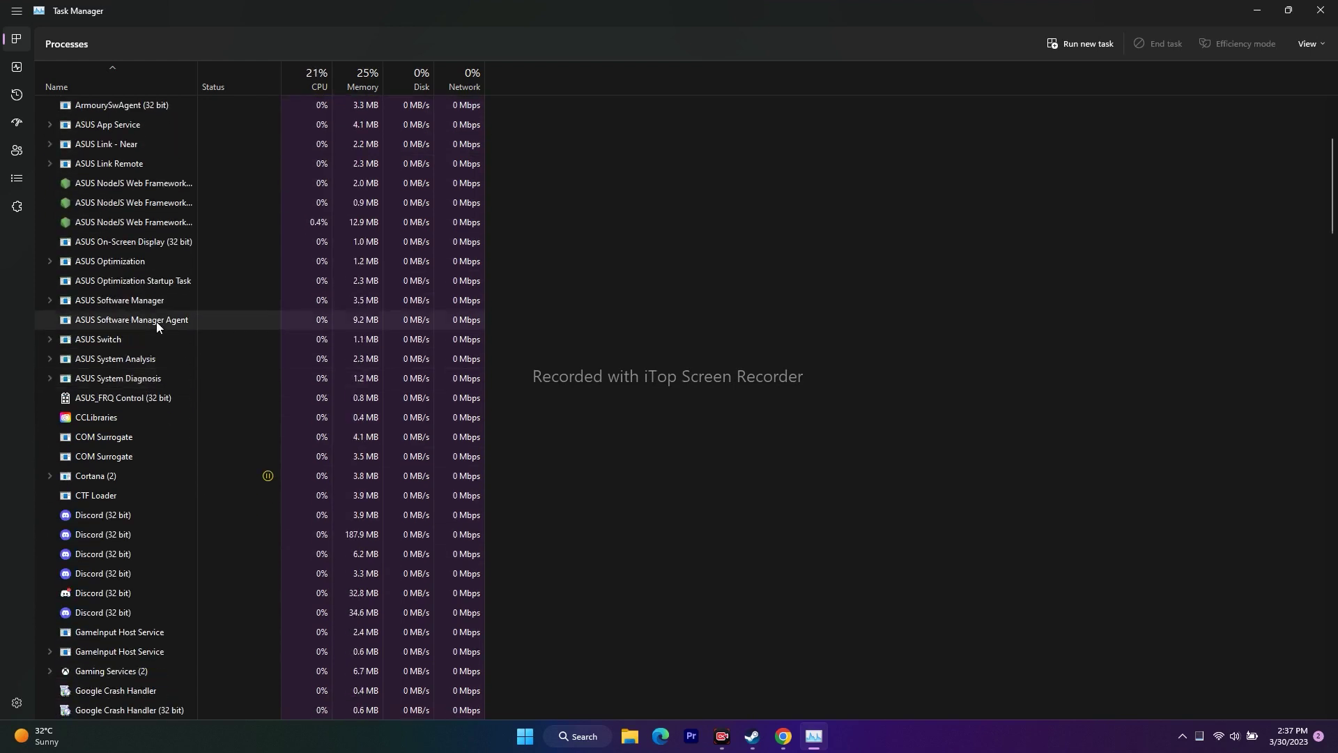
scroll(156, 321, down, 1)
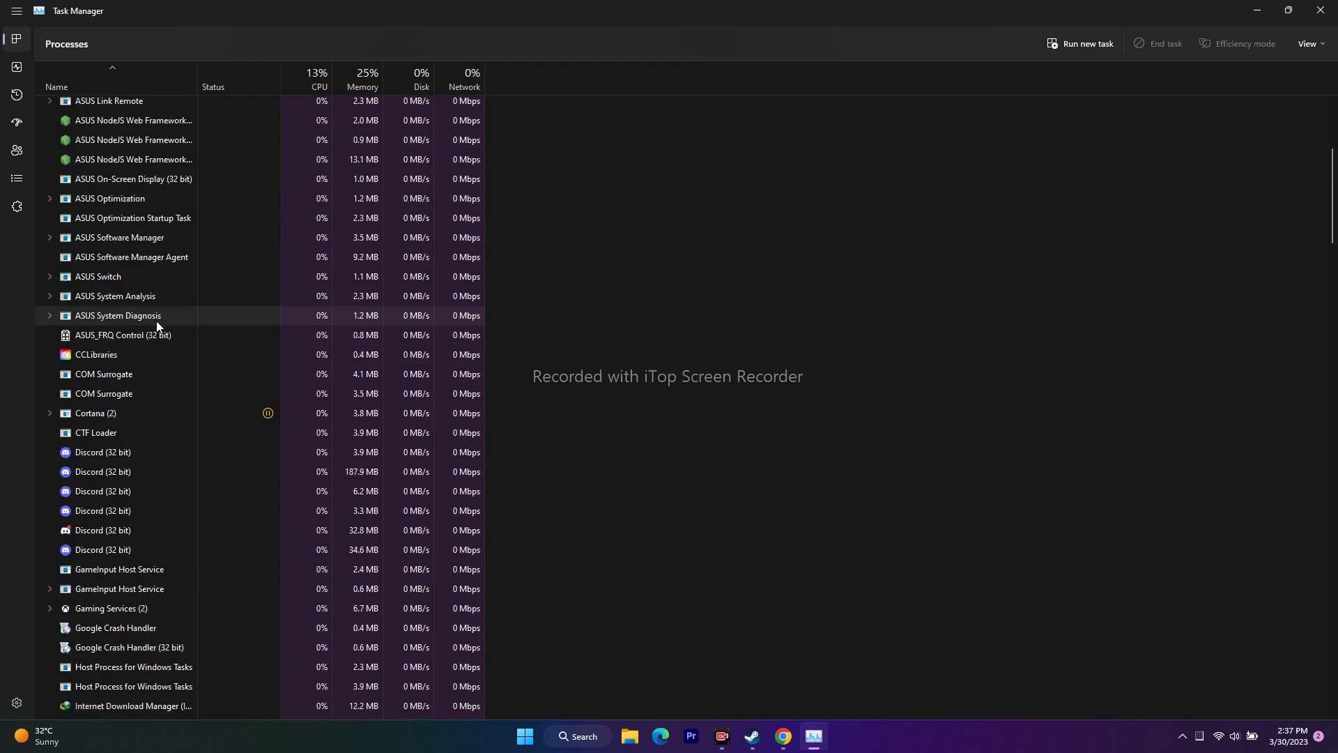
Bring up the task options of the first Discord (32 bit) background process, where it can be ended
right_click(123, 454)
click(96, 441)
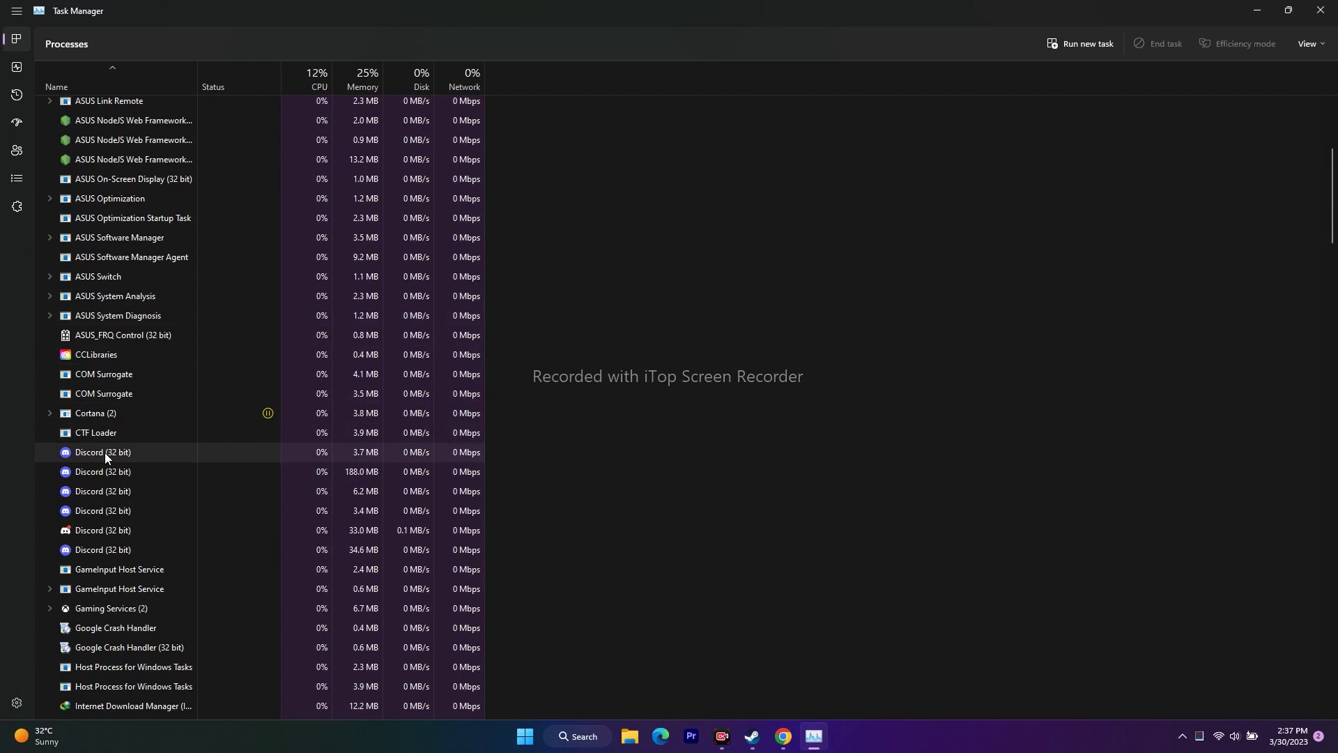
right_click(104, 453)
click(124, 467)
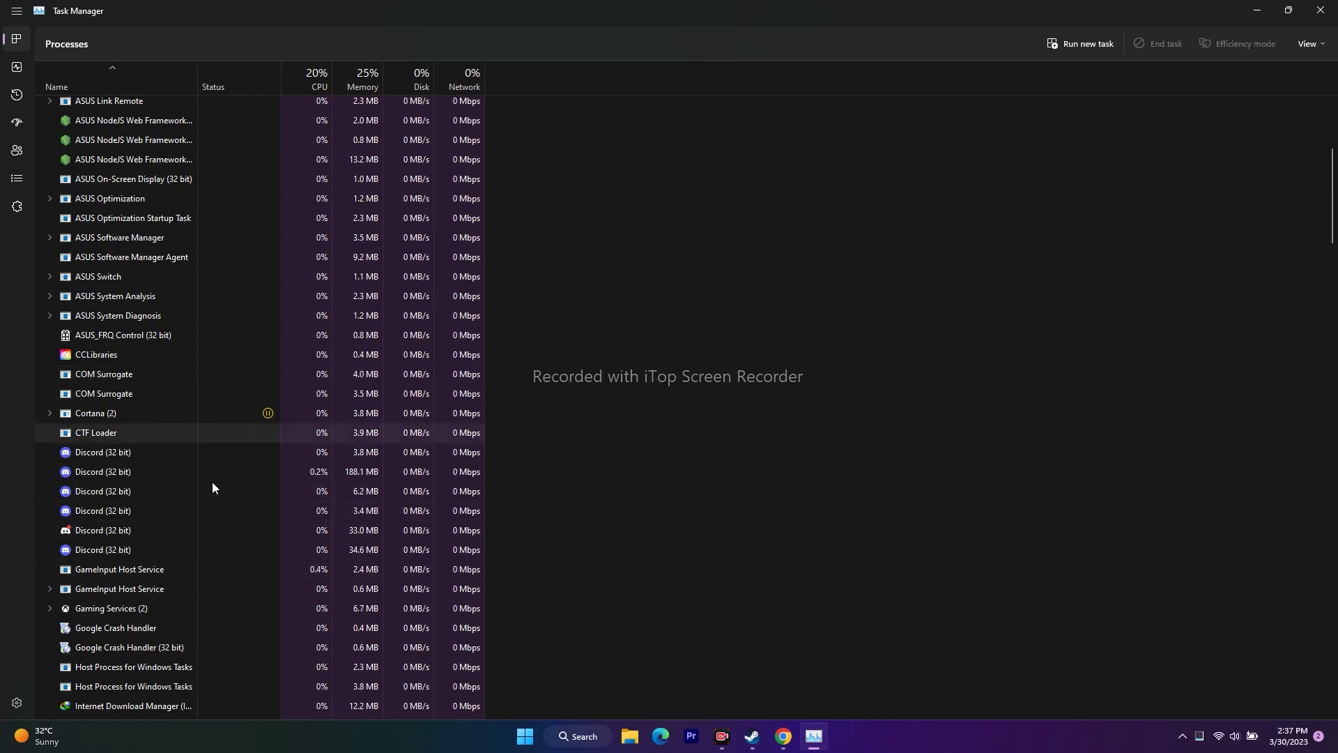
right_click(129, 453)
click(146, 460)
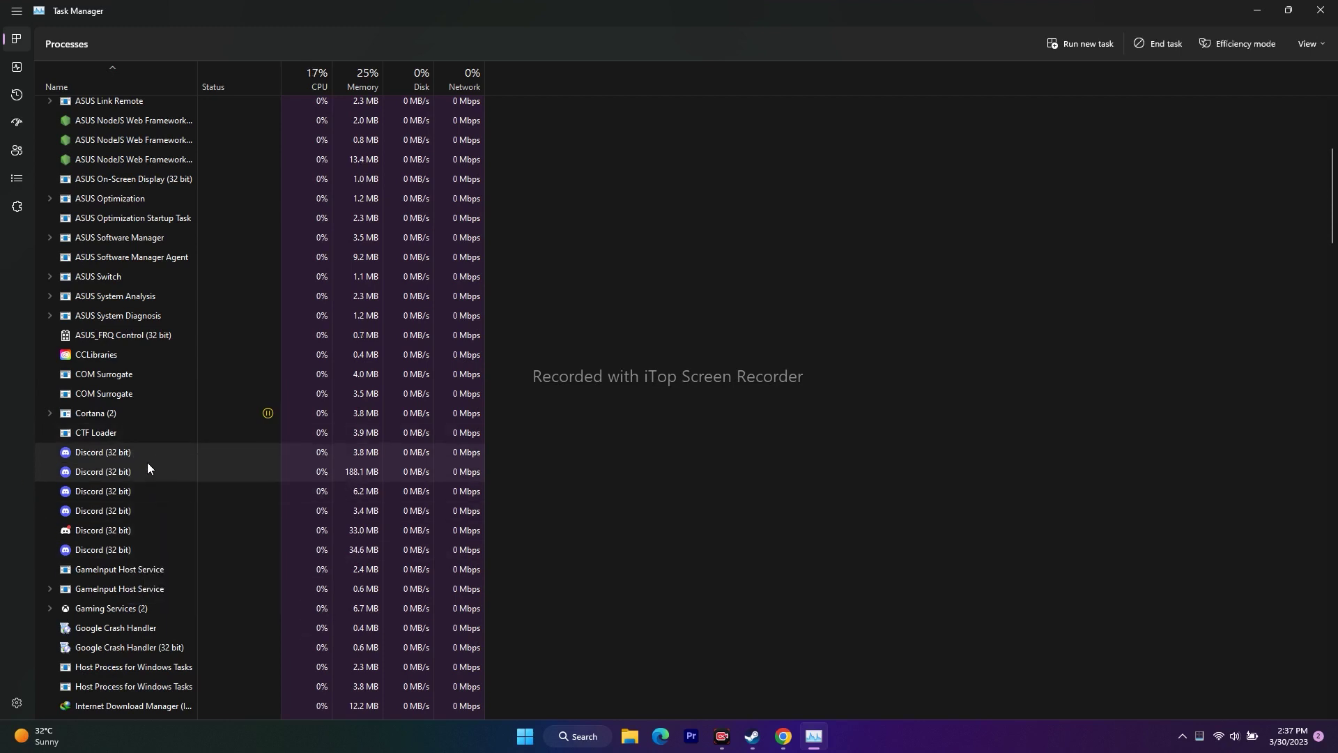
Finish looking over the background processes, close Task Manager, and briefly bring up Steam before minimizing it
scroll(744, 494, up, 4)
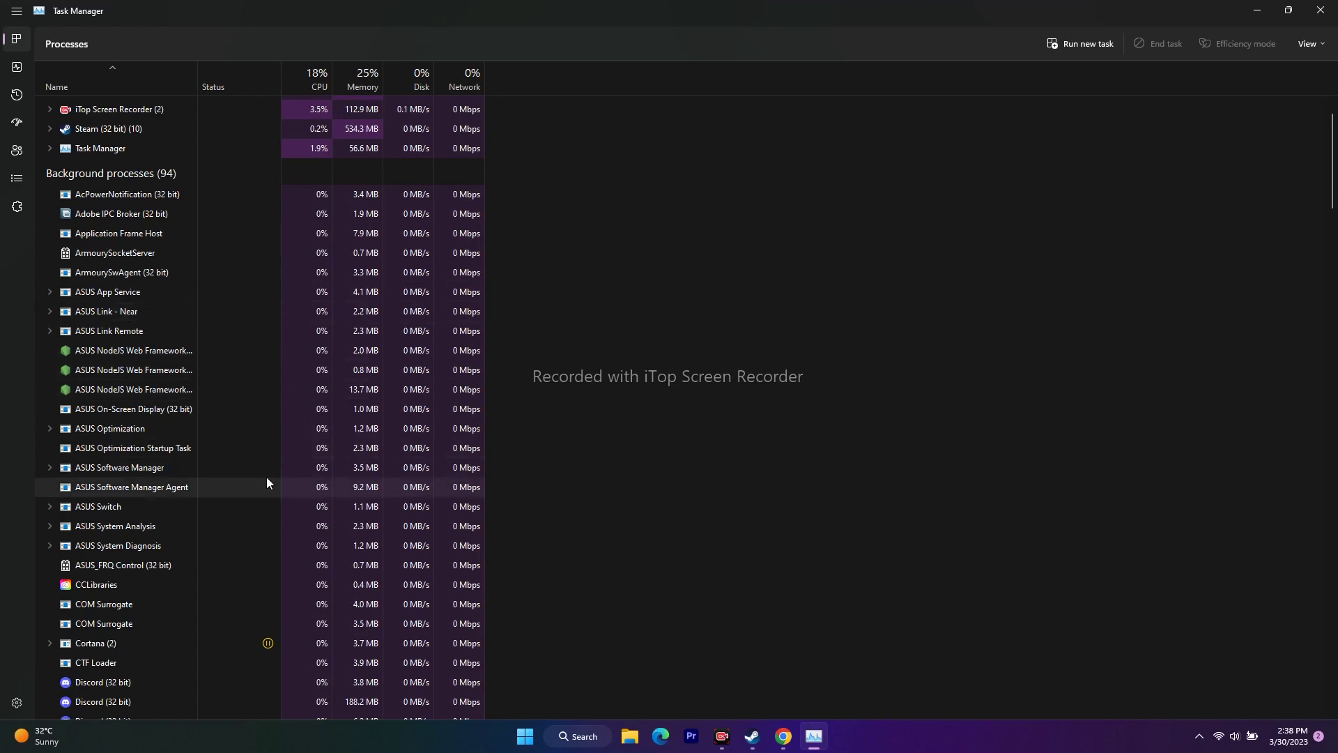
scroll(503, 484, up, 1)
click(1320, 10)
click(767, 736)
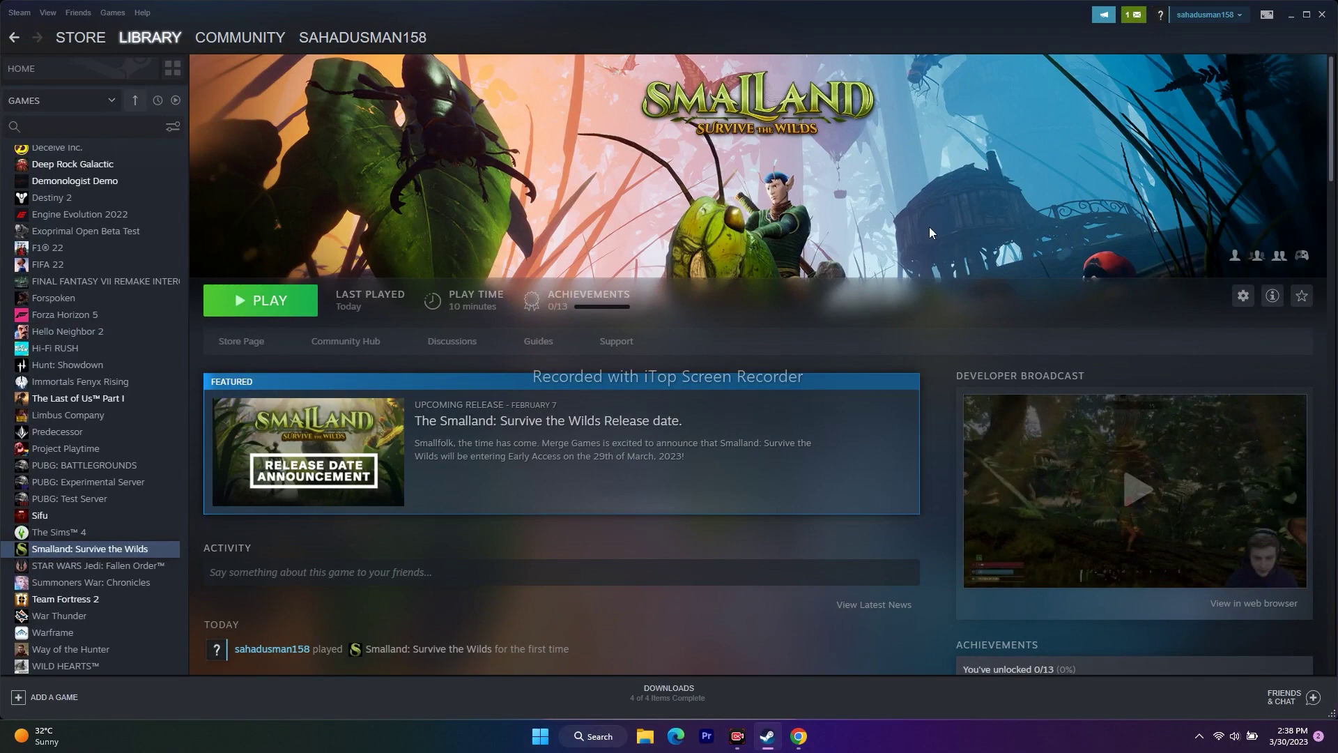
click(1290, 16)
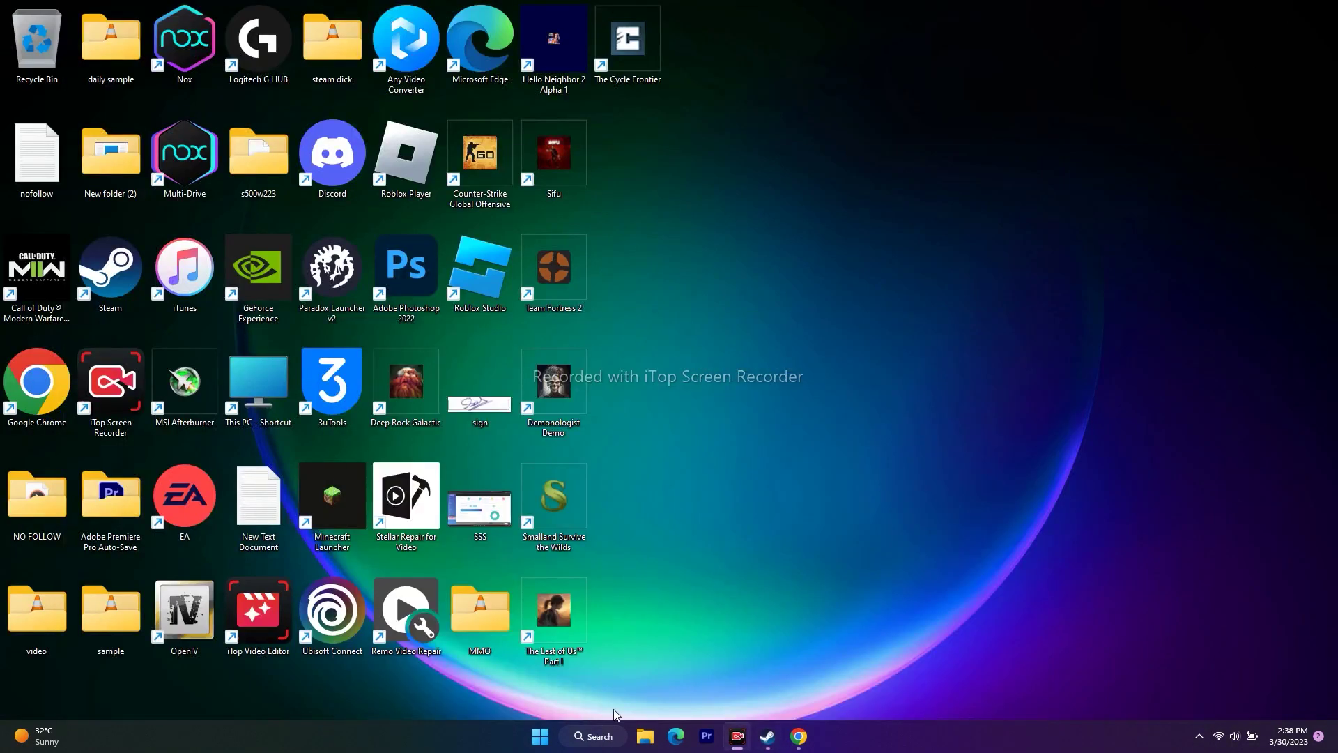
Open the Windows Graphics settings and look through the list of apps with custom graphics preferences
click(608, 742)
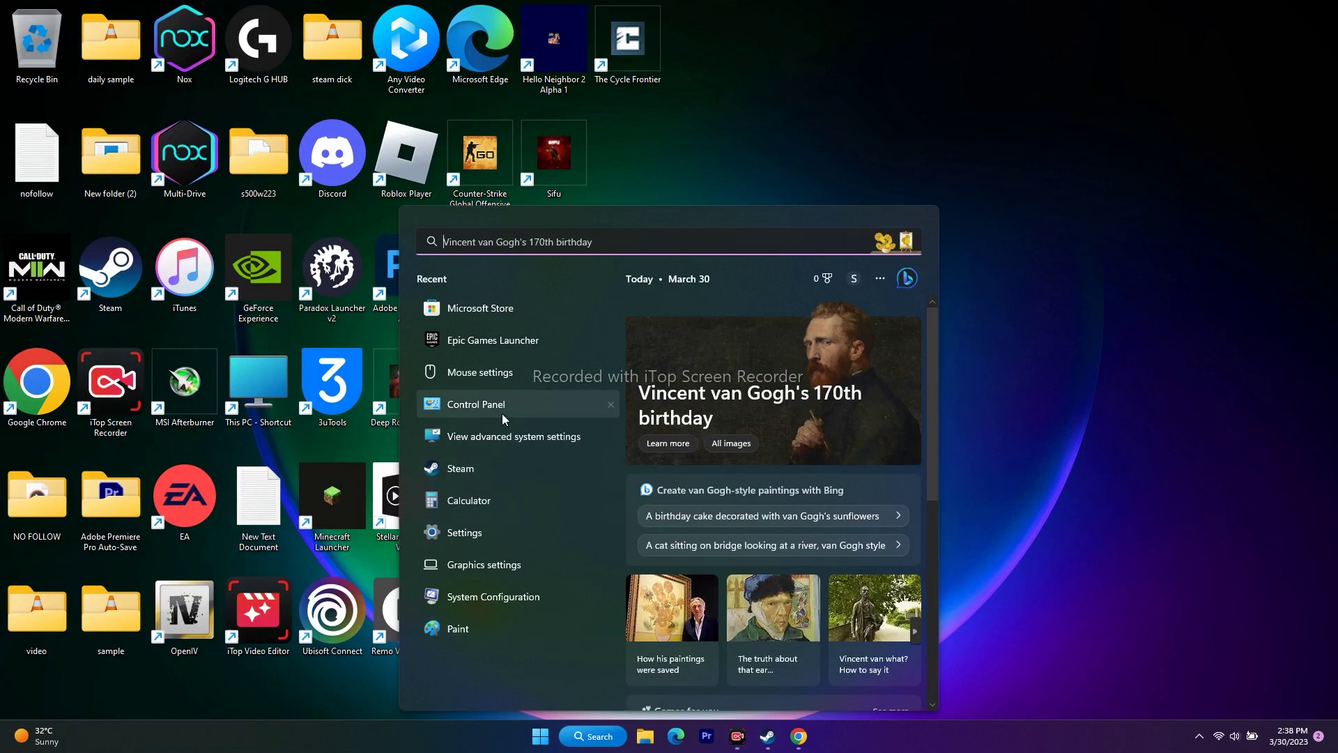
click(502, 565)
scroll(851, 306, down, 6)
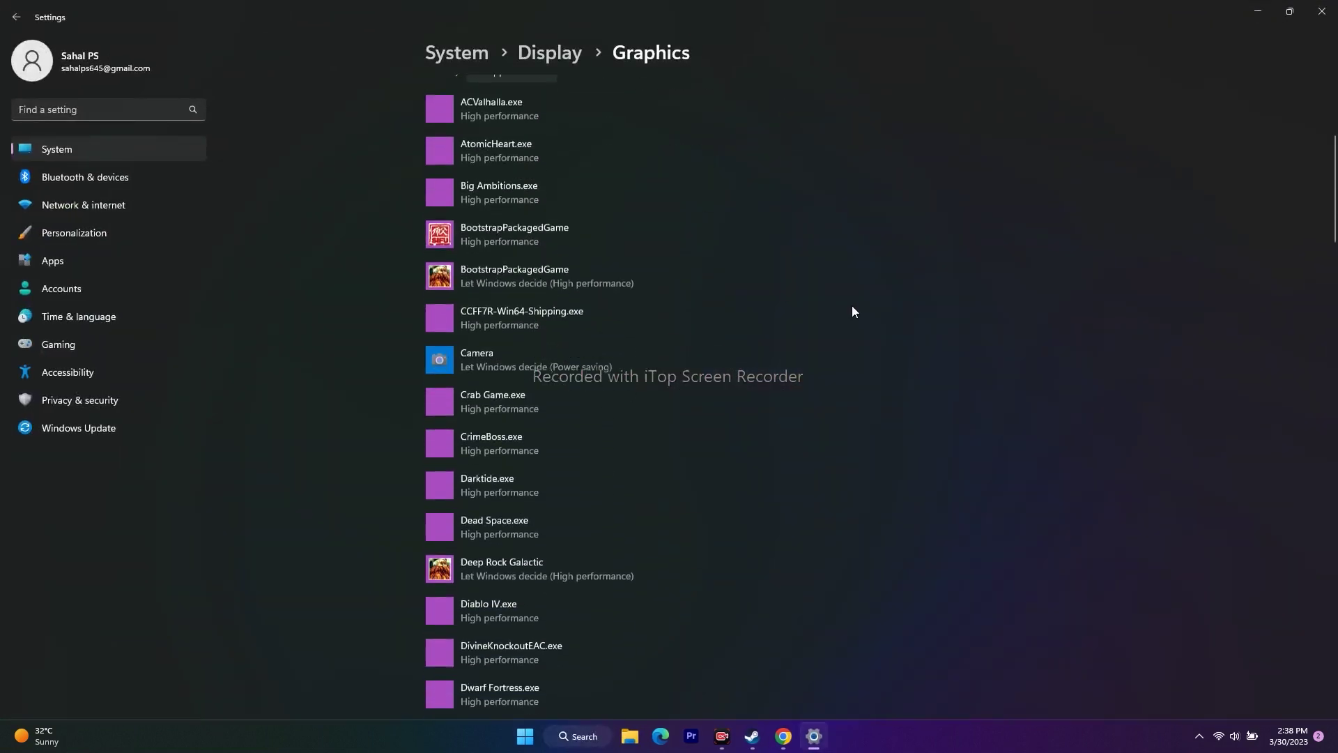
scroll(855, 427, up, 1)
scroll(855, 427, up, 6)
scroll(855, 427, down, 10)
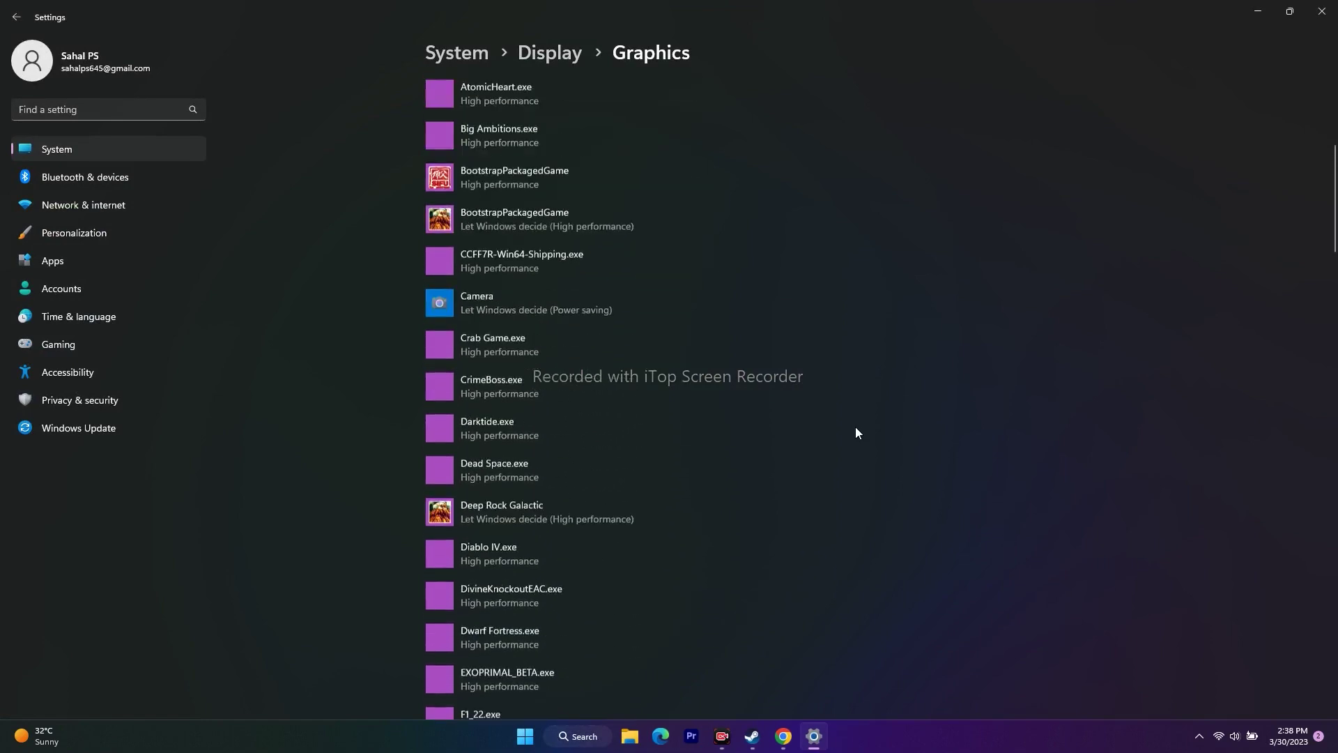
scroll(855, 427, up, 3)
scroll(855, 426, up, 6)
Start adding a desktop app to the graphics list and browse to C:\Program Files (x86)\Steam\steamapps
click(453, 248)
click(59, 293)
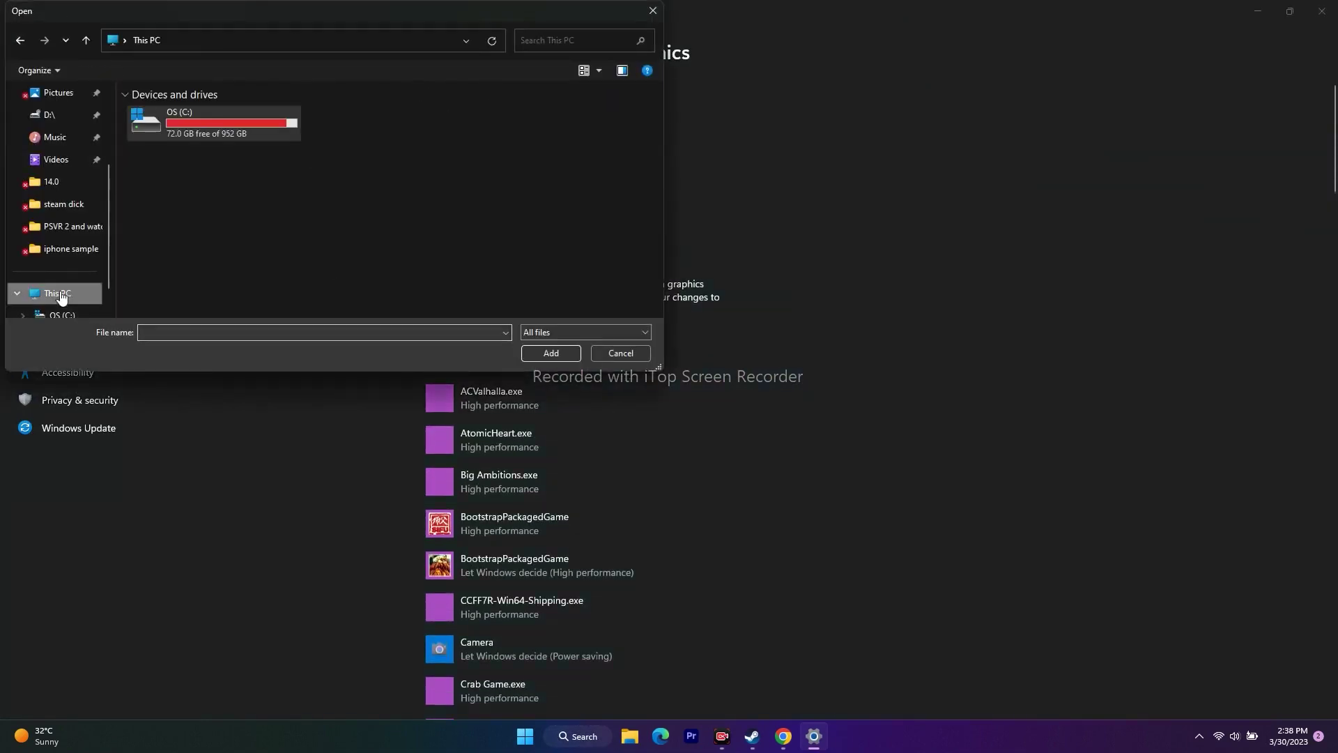
double_click(198, 133)
scroll(212, 182, down, 5)
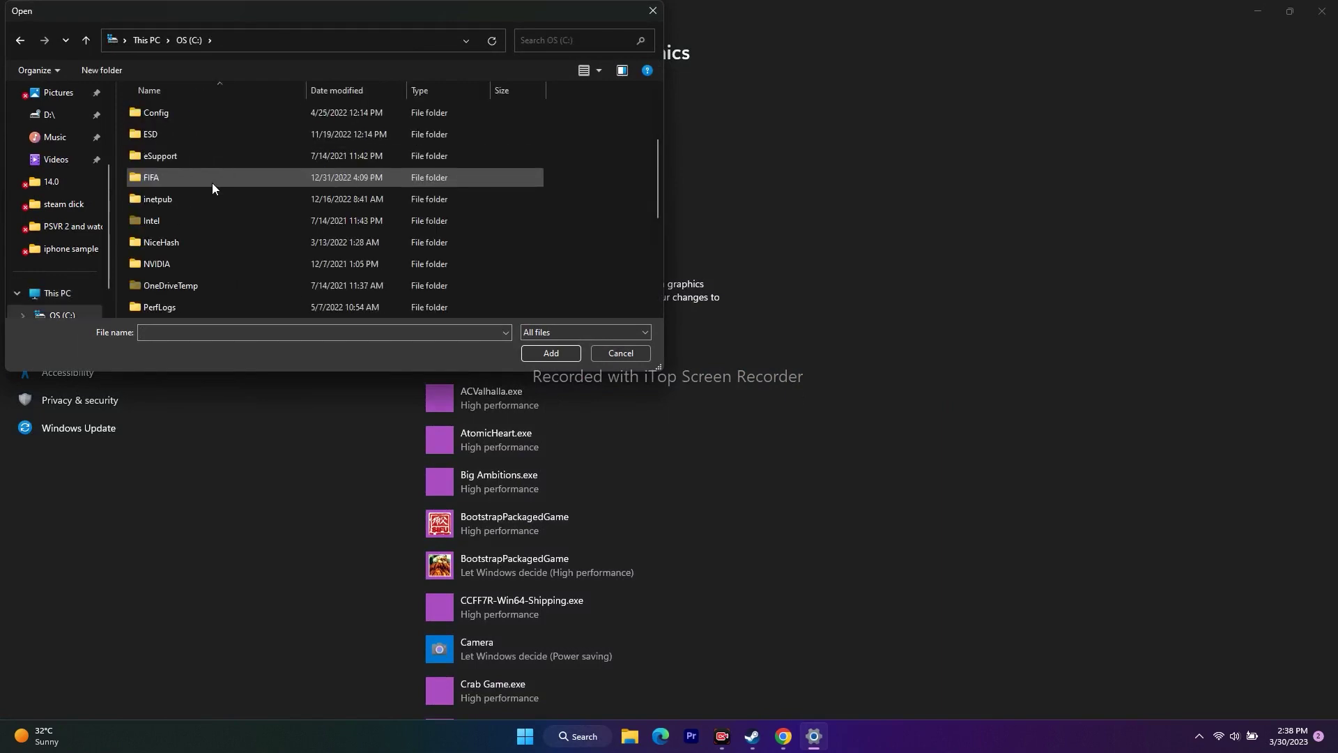
double_click(212, 220)
scroll(216, 198, down, 5)
scroll(216, 198, down, 10)
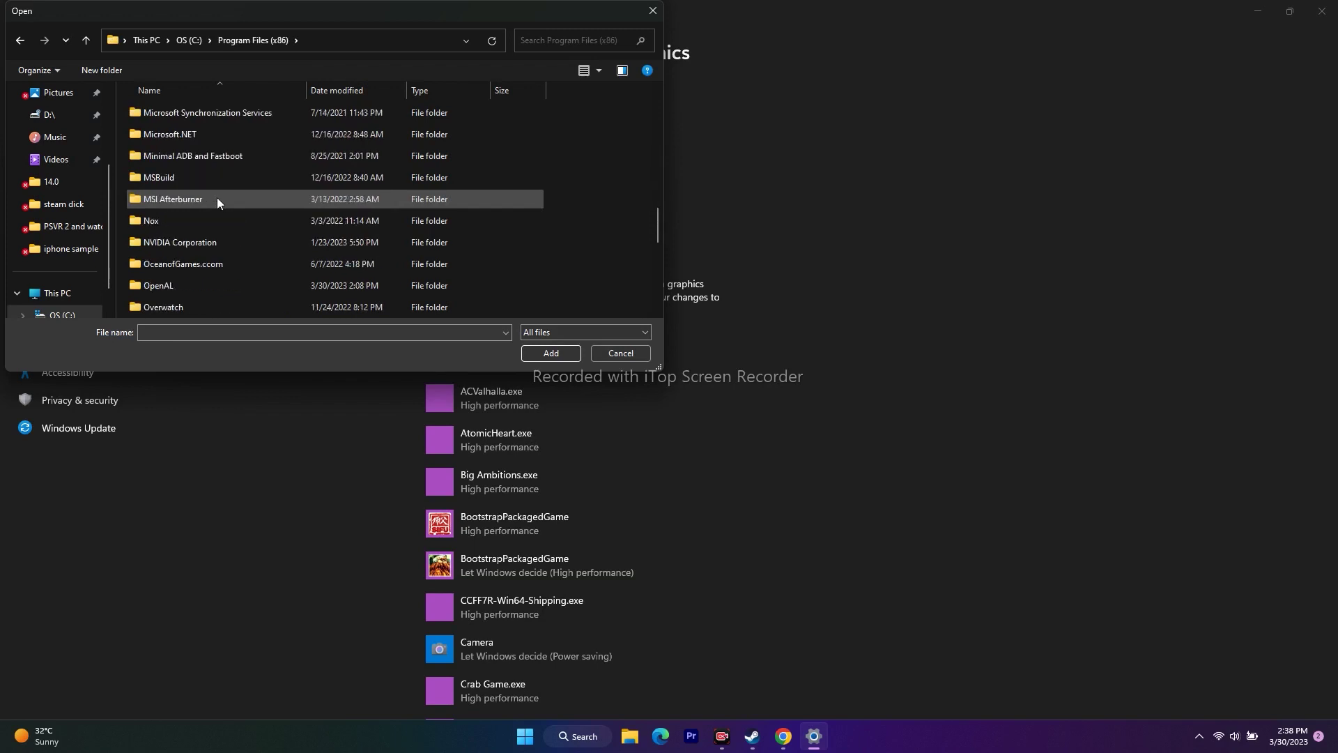
scroll(216, 202, down, 3)
double_click(211, 199)
scroll(210, 199, down, 3)
double_click(207, 220)
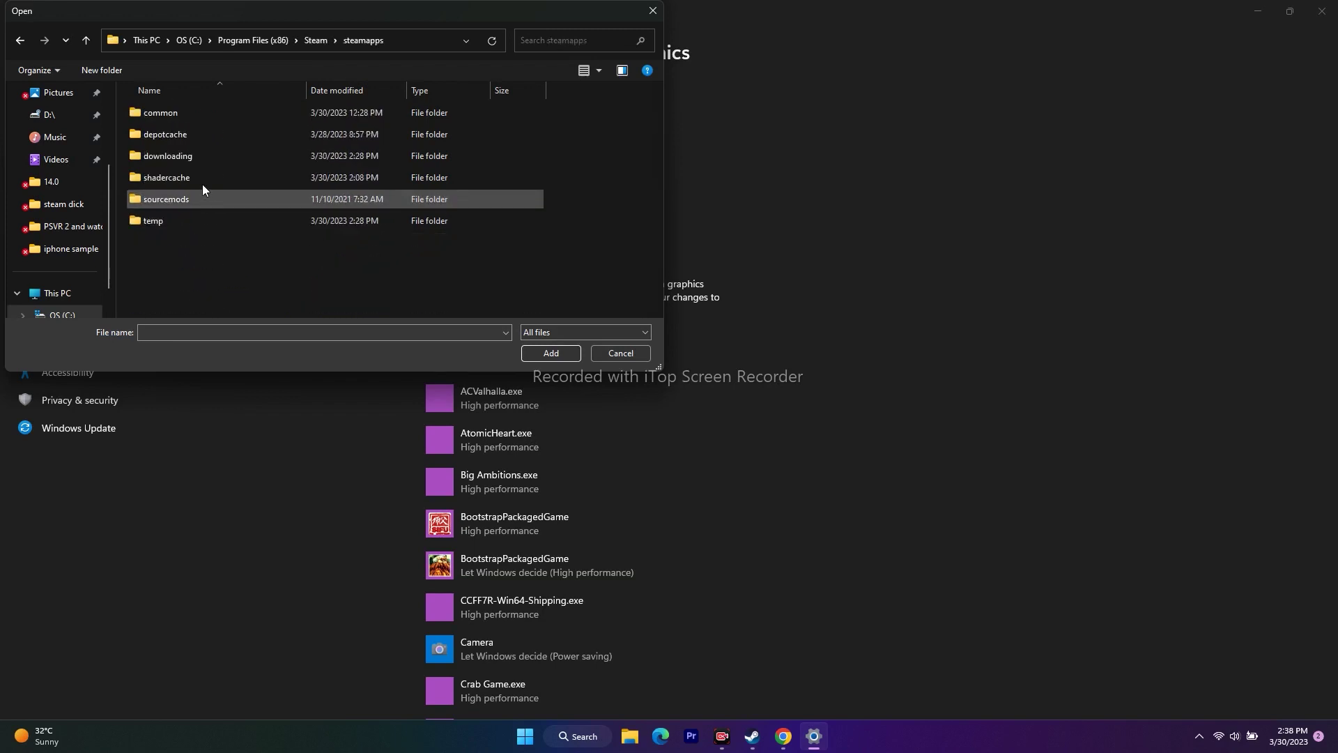
Add the SMALLAND application from the common\SMALLAND folder to the graphics app list
double_click(187, 113)
scroll(211, 202, down, 5)
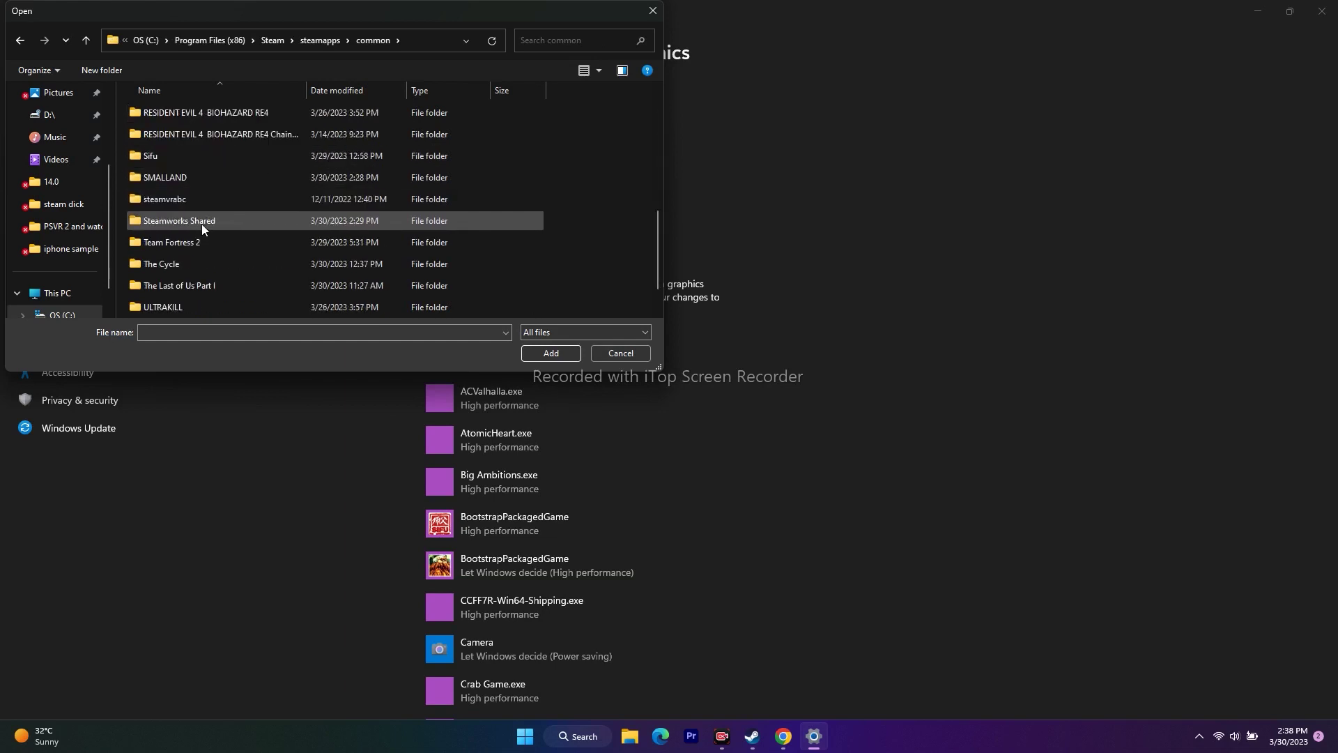
scroll(178, 237, down, 1)
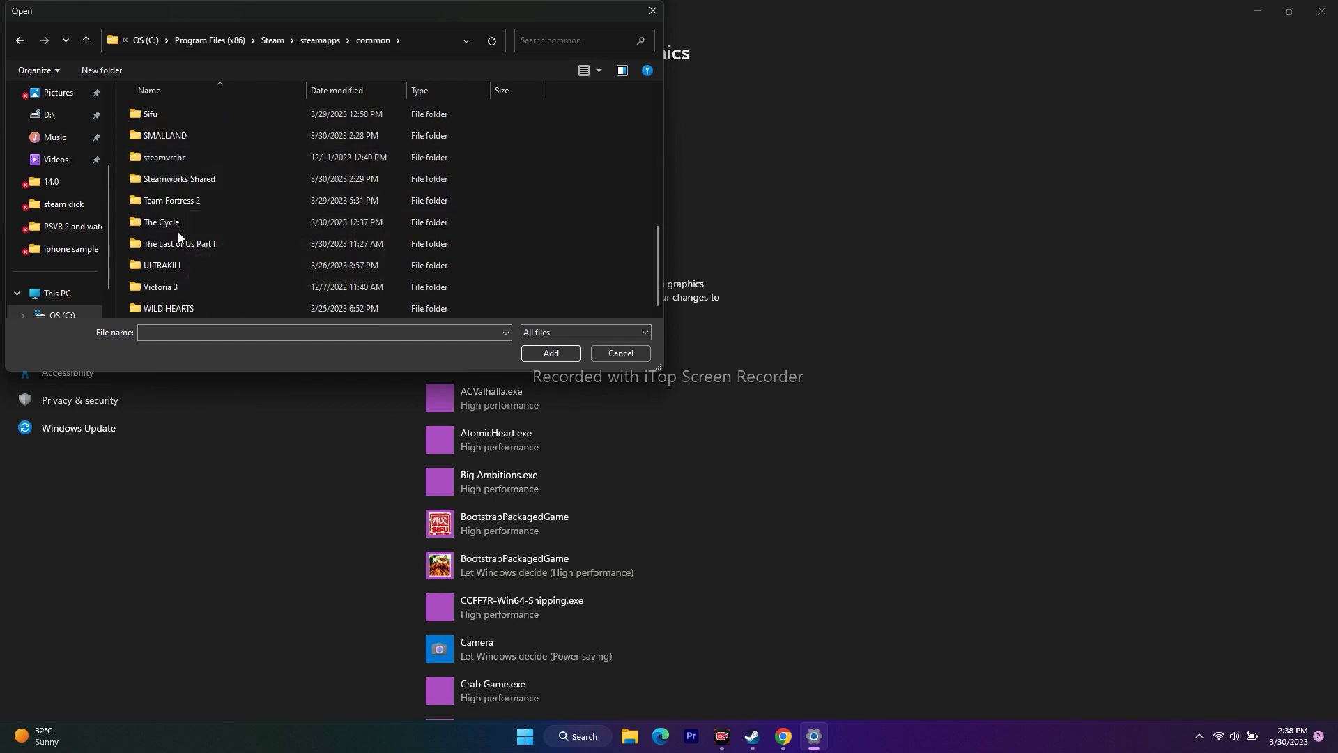
scroll(178, 236, up, 1)
double_click(174, 198)
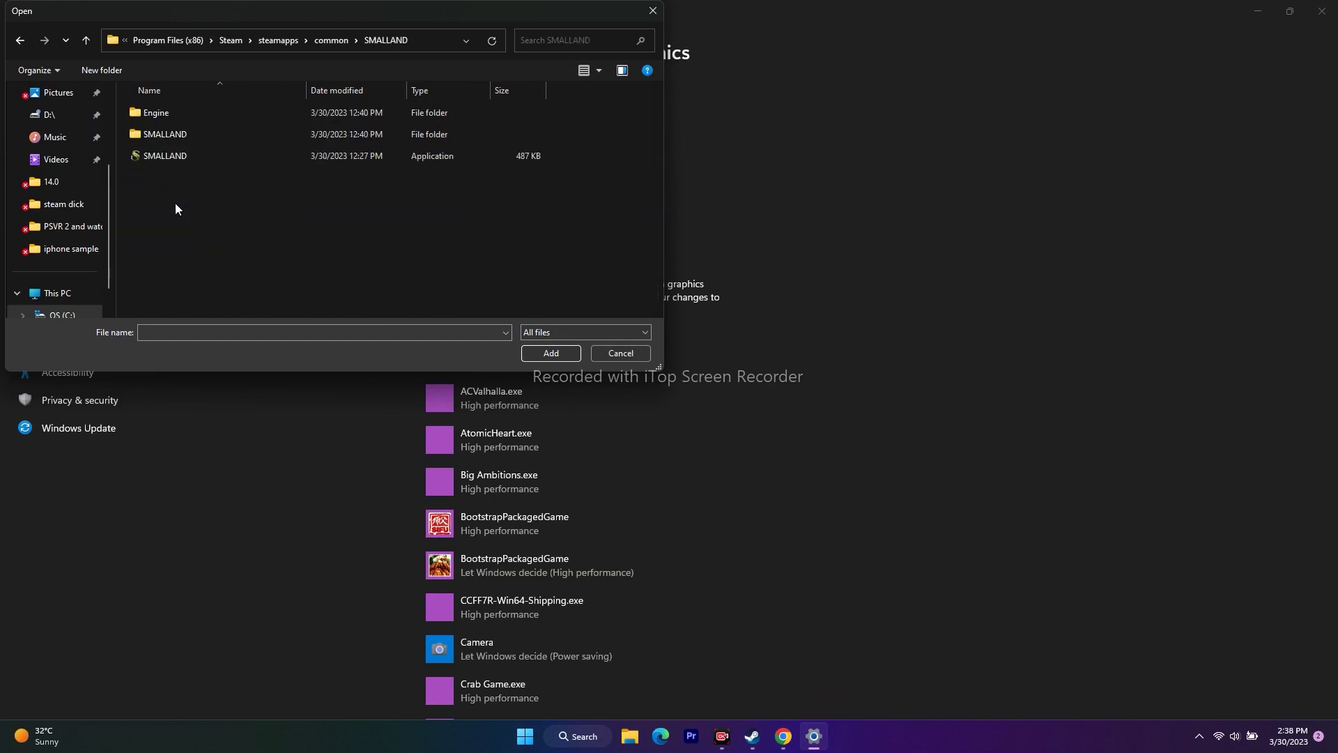
click(177, 155)
click(537, 352)
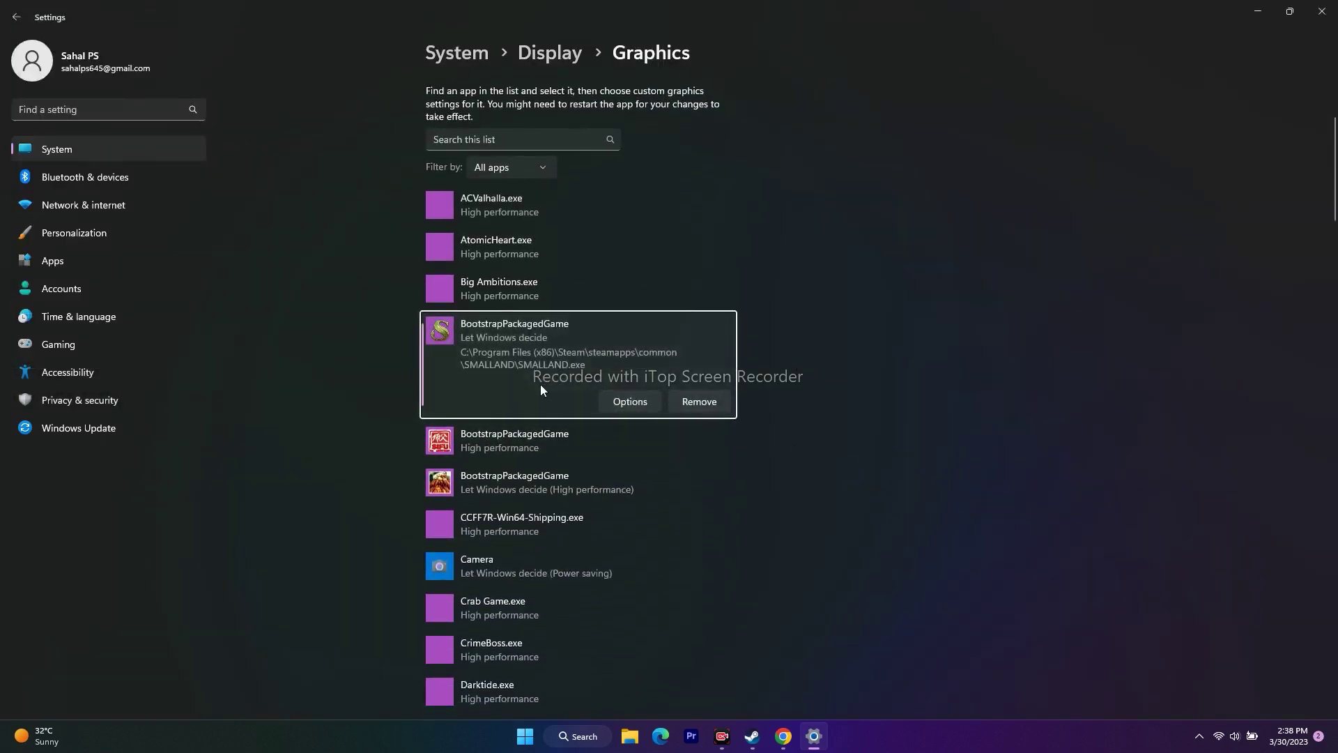
Set the SMALLAND app's graphics preference to High performance, save it, and close Settings
click(628, 403)
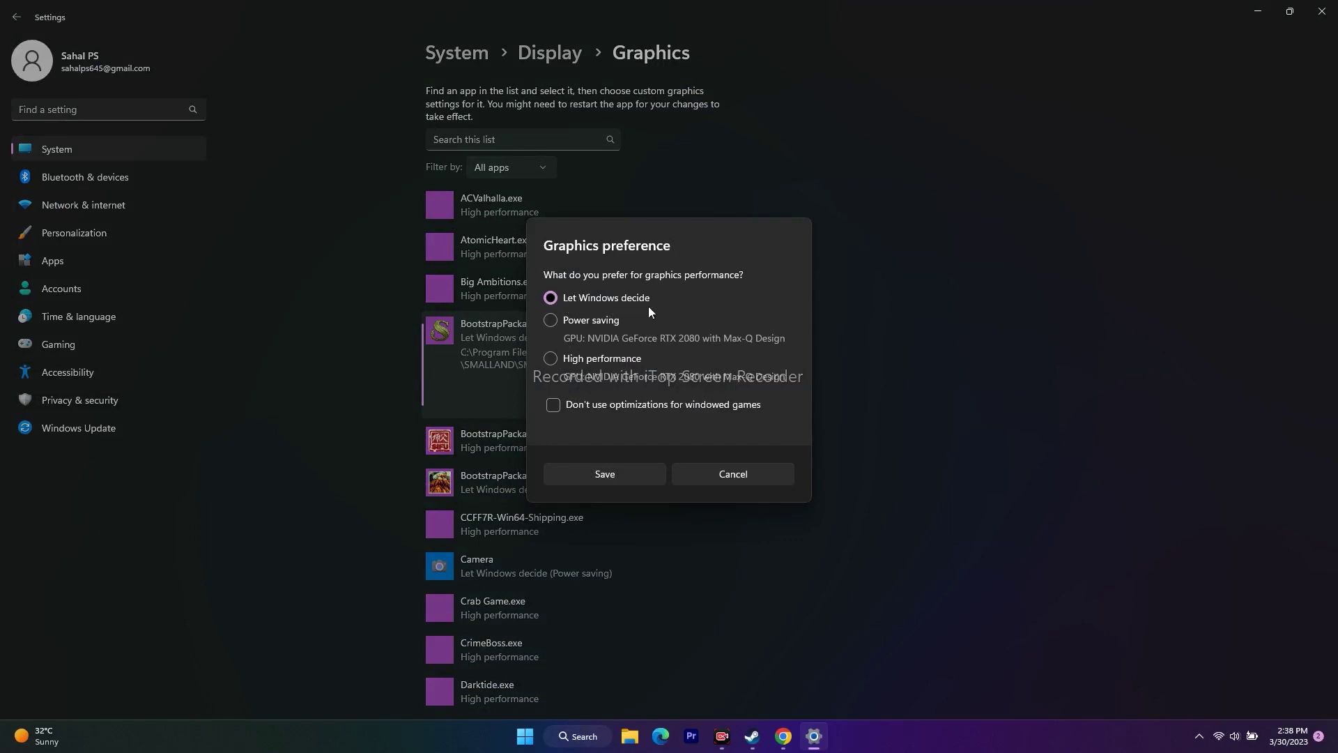
click(555, 358)
click(626, 468)
click(1322, 11)
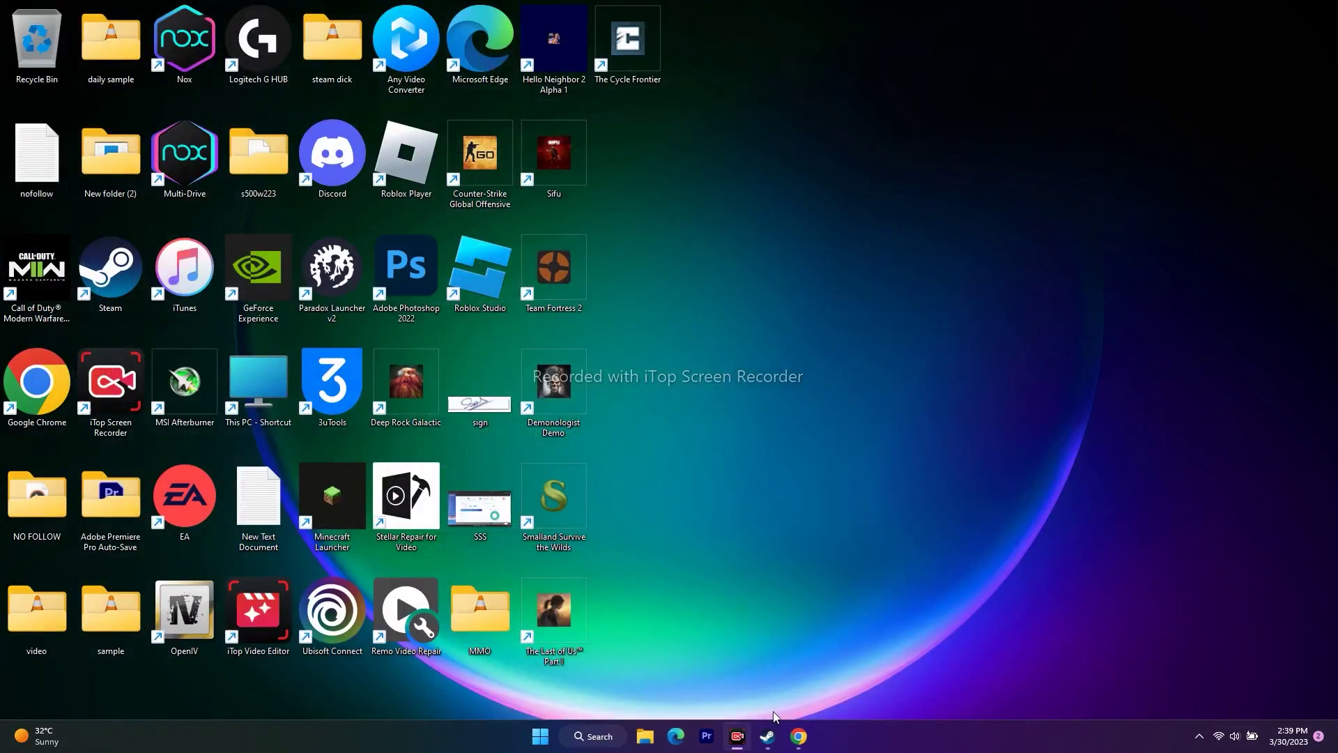
click(764, 736)
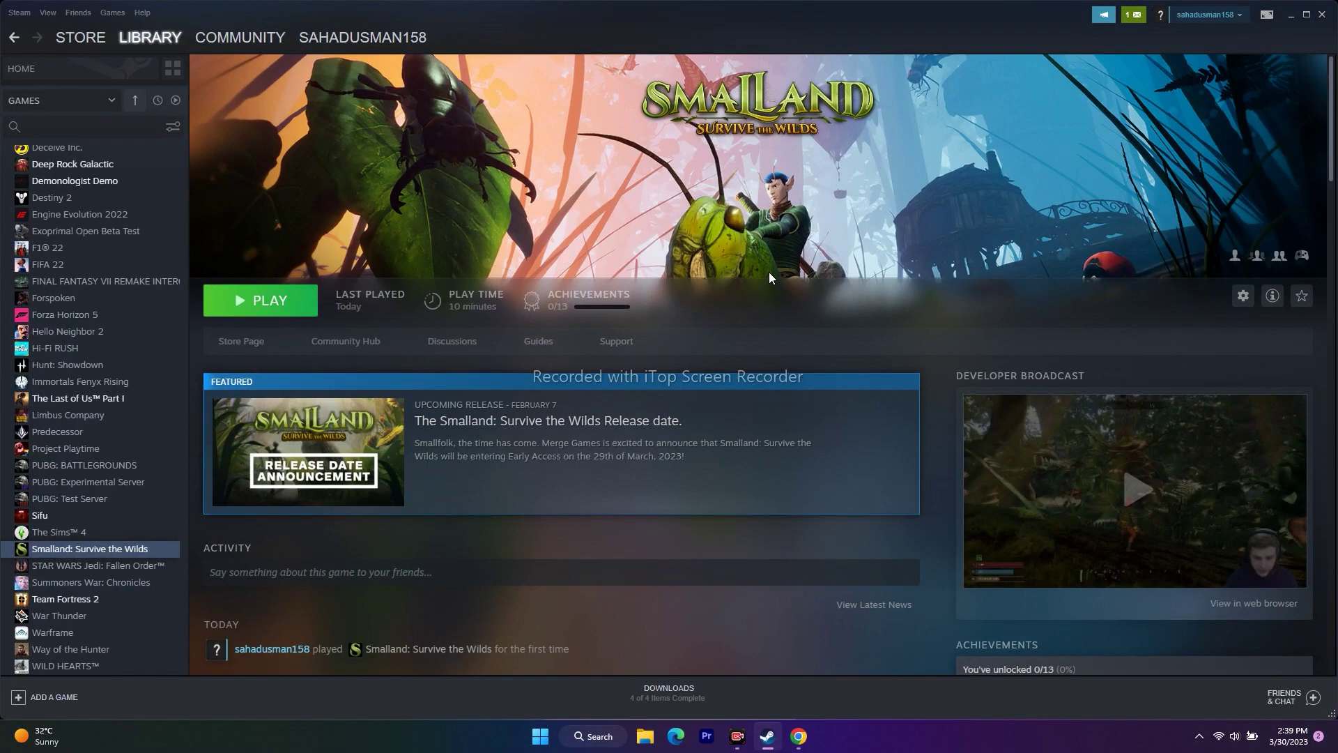
click(1291, 14)
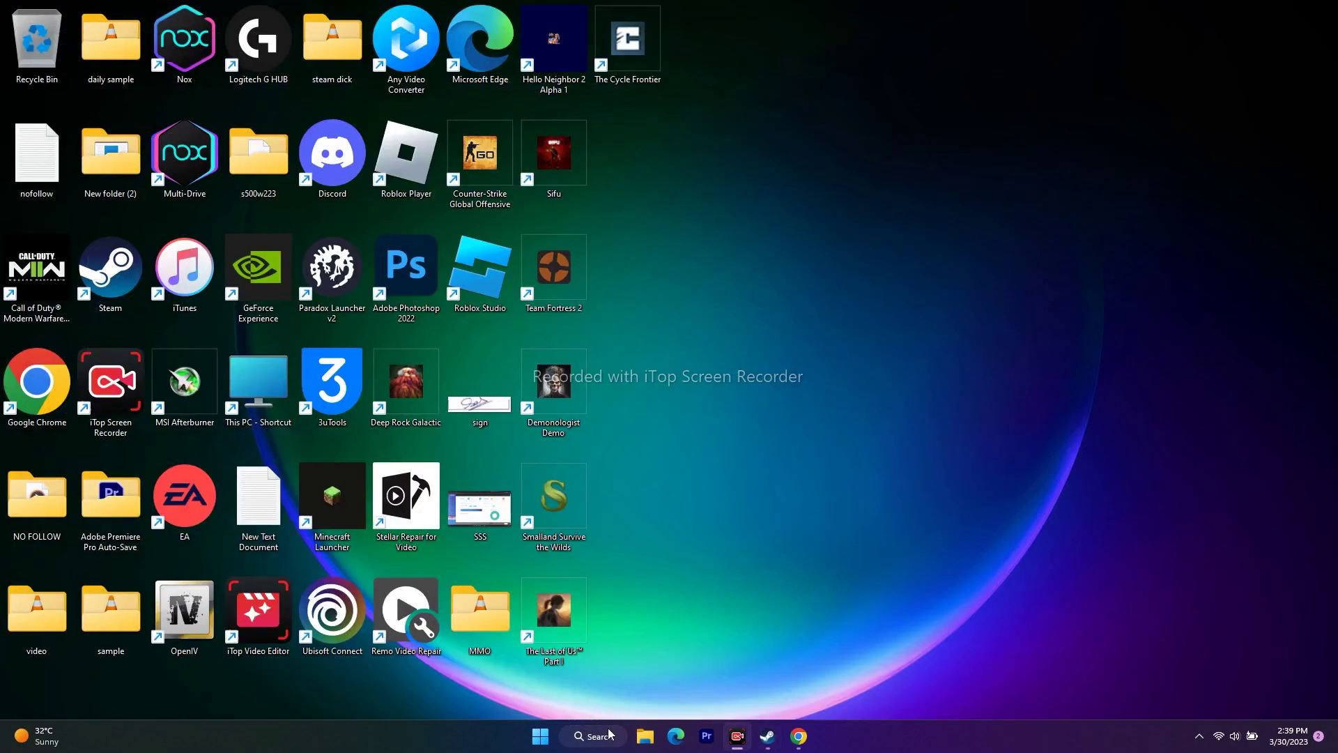
Open the Virtual Memory settings from the advanced system performance options and choose a custom paging file size for drive C:
click(607, 736)
click(493, 442)
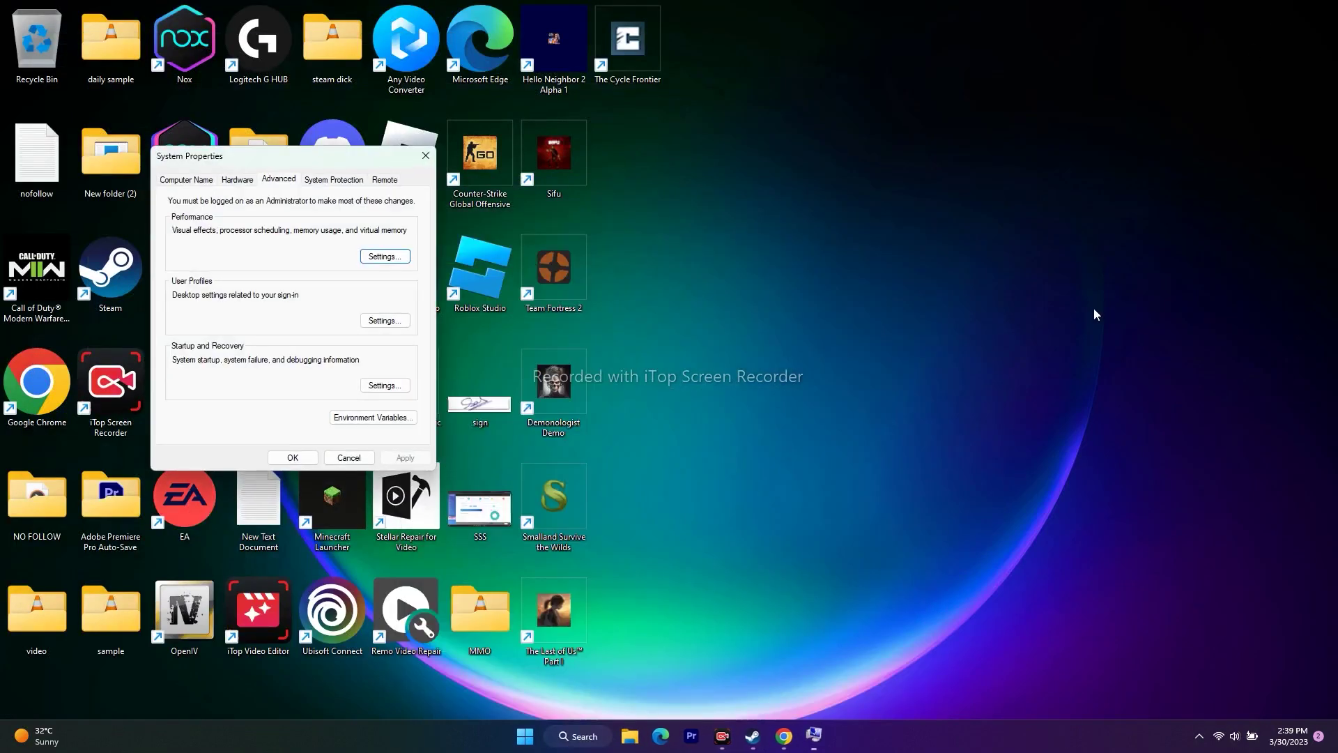
drag(453, 199, 958, 112)
click(1042, 200)
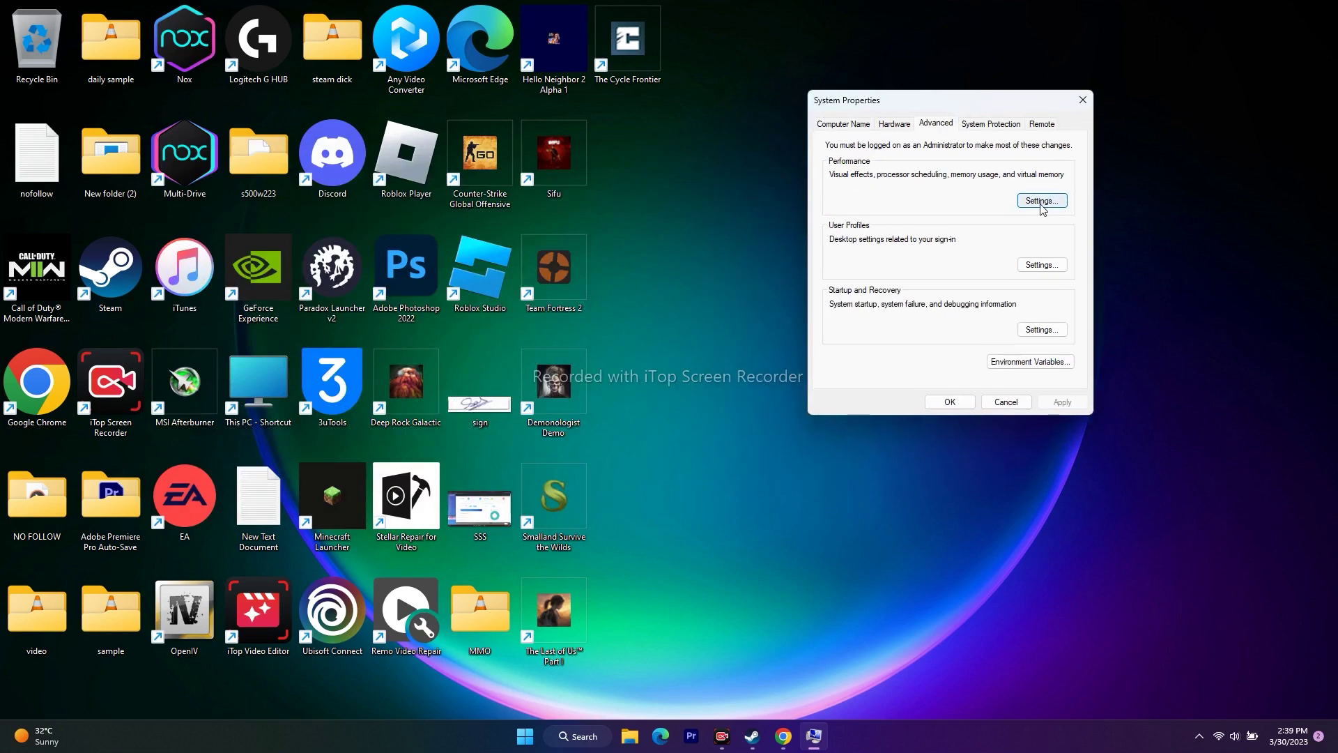
click(911, 178)
click(1051, 359)
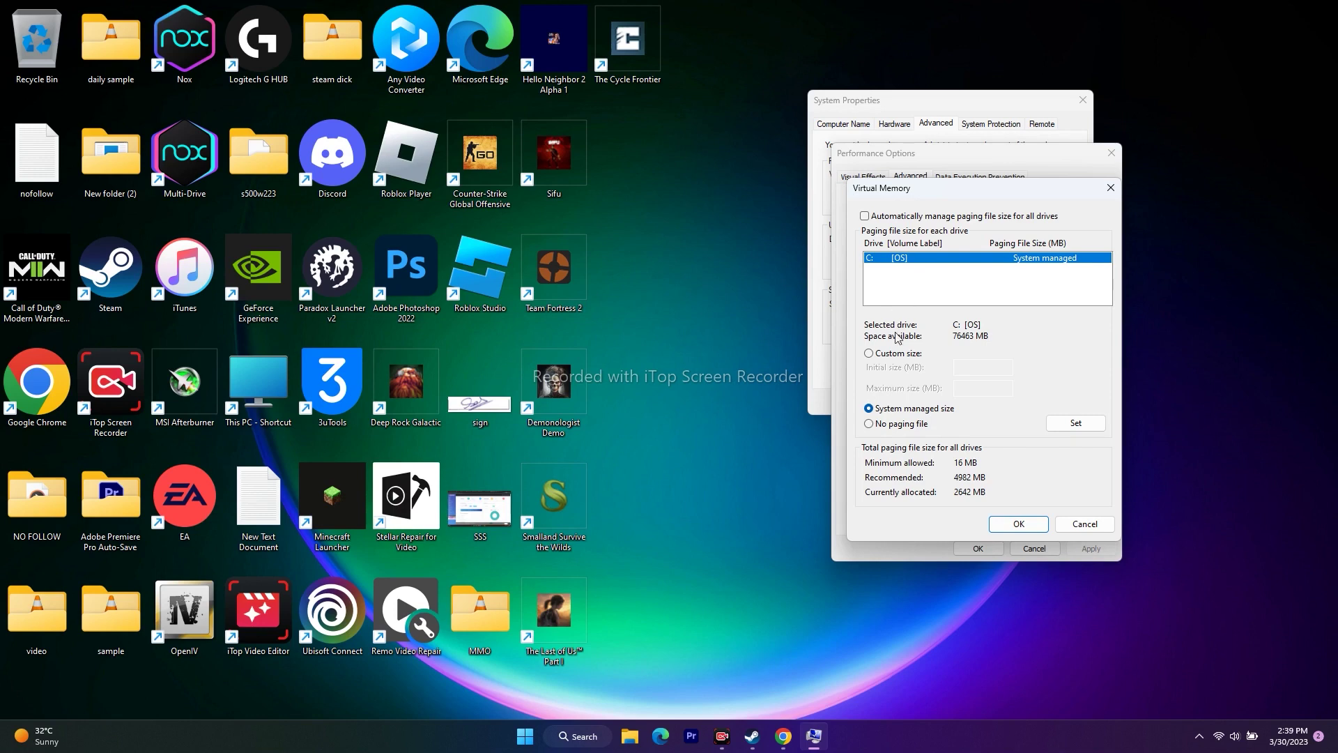
click(869, 356)
click(972, 370)
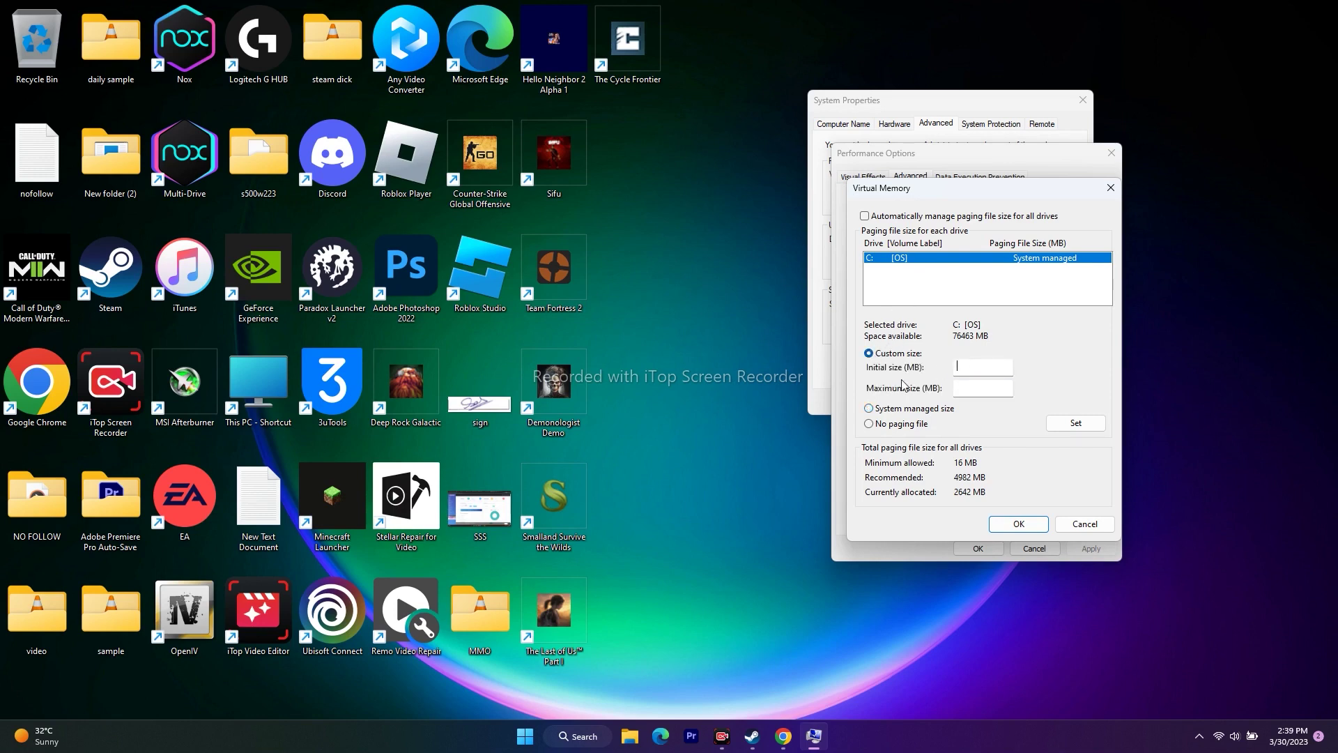
click(970, 386)
Check the installed RAM on the About page of the system settings, and close Settings
click(589, 739)
click(488, 528)
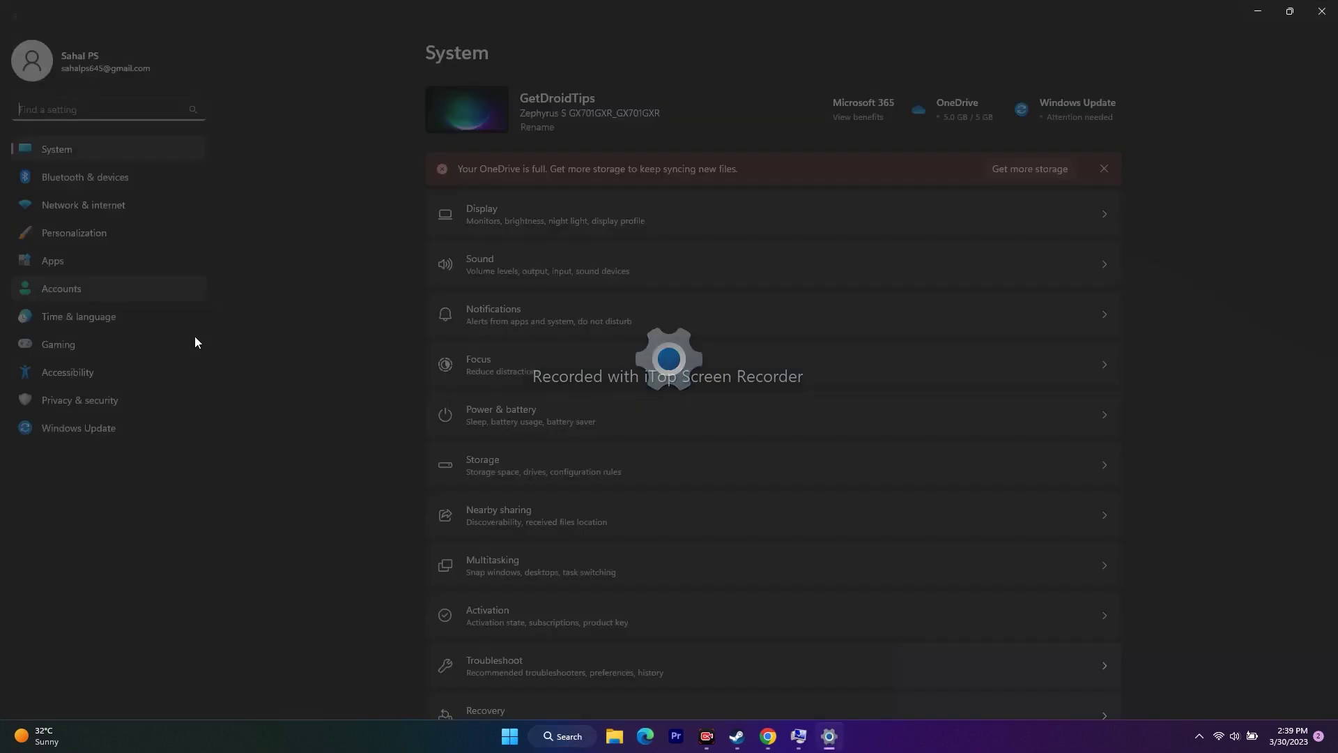
scroll(1265, 240, down, 4)
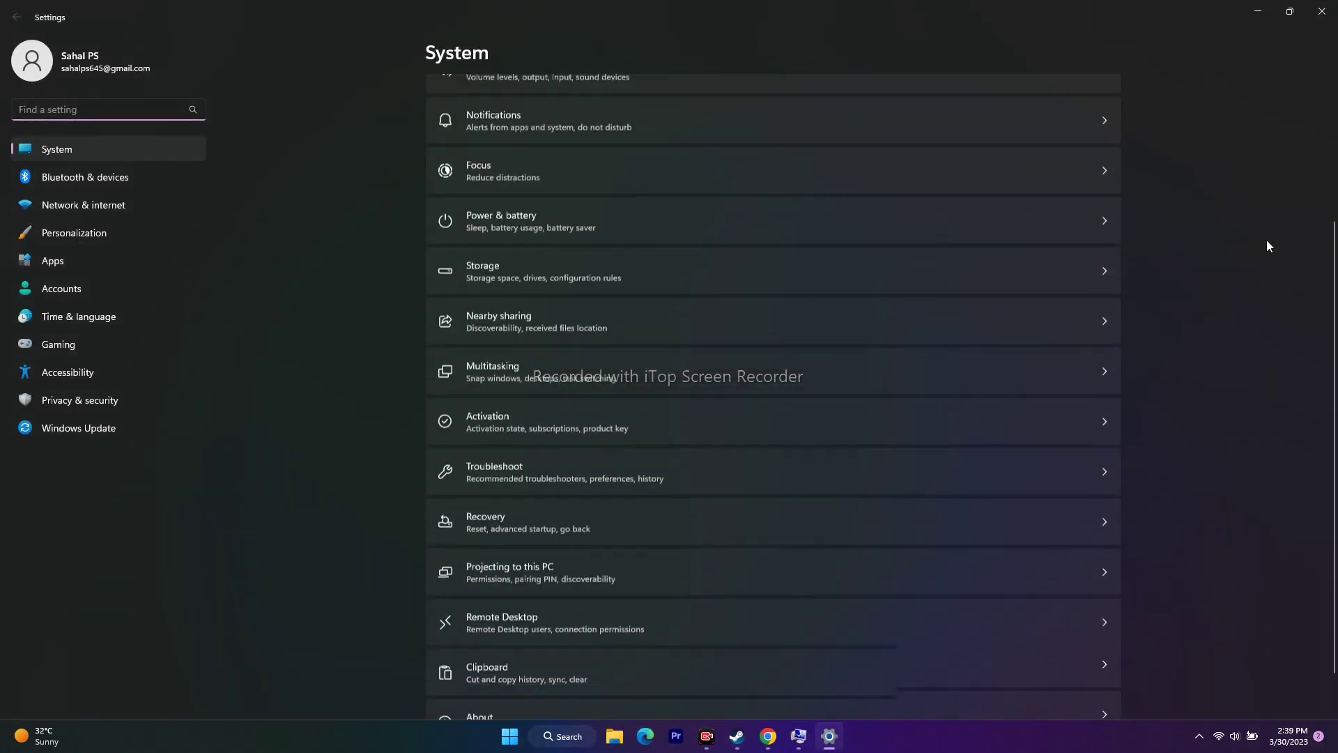
click(520, 650)
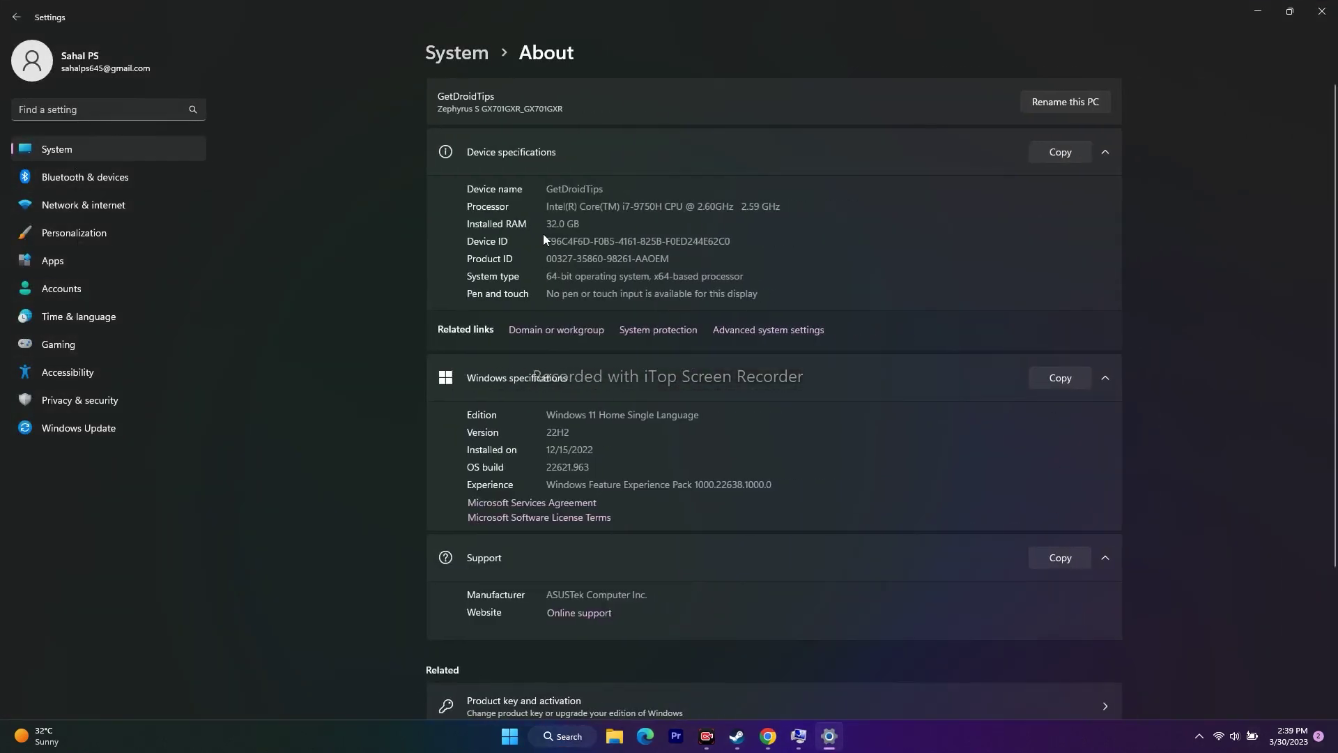
drag(578, 223, 535, 221)
click(1333, 12)
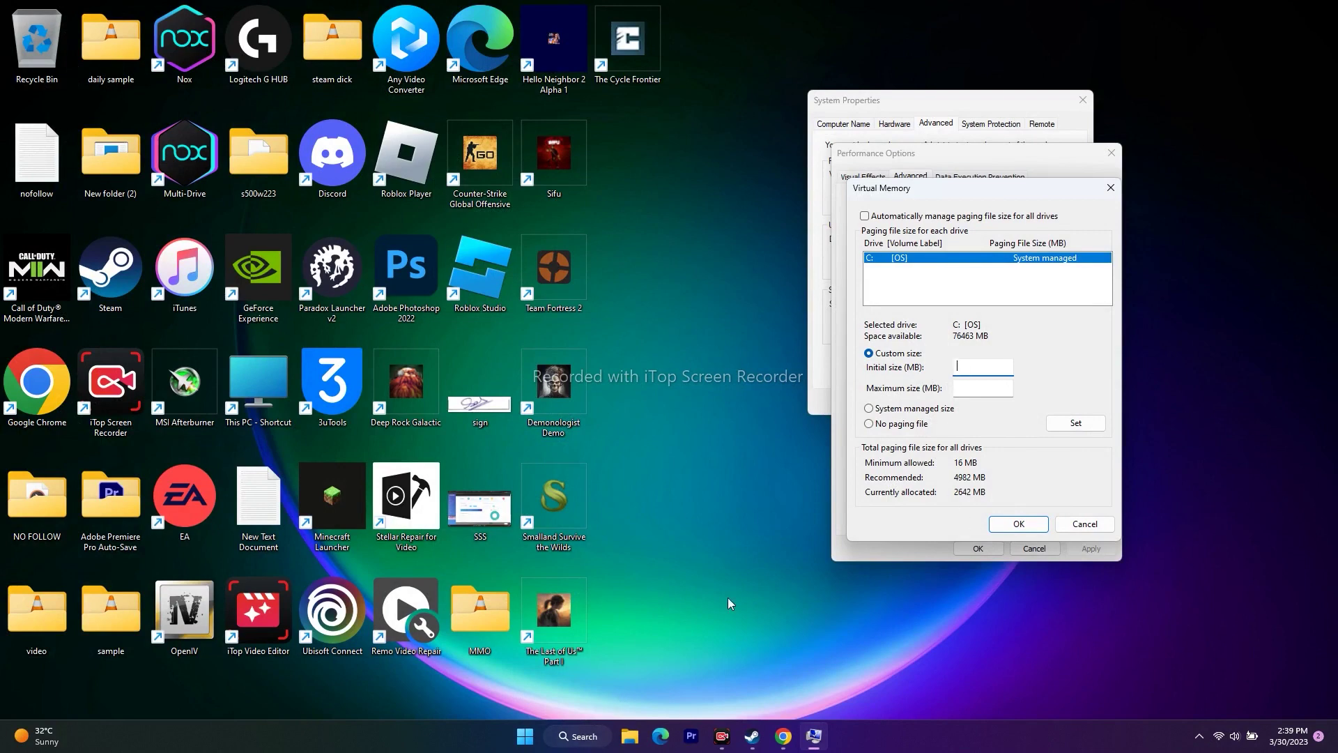
Open Calculator and multiply 32 by 1024 to convert the installed RAM to megabytes
click(561, 737)
click(478, 503)
click(705, 604)
click(483, 592)
click(935, 451)
click(120, 613)
click(418, 678)
click(407, 611)
click(216, 524)
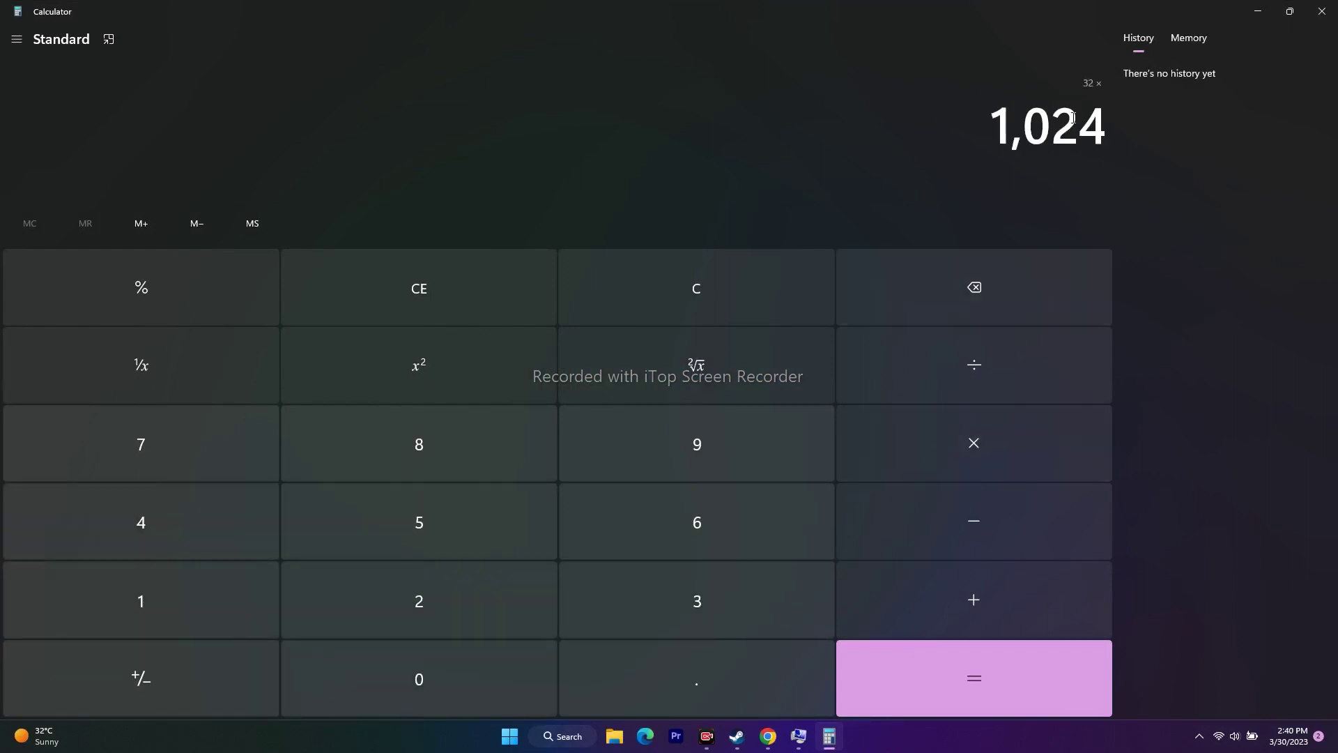
click(974, 688)
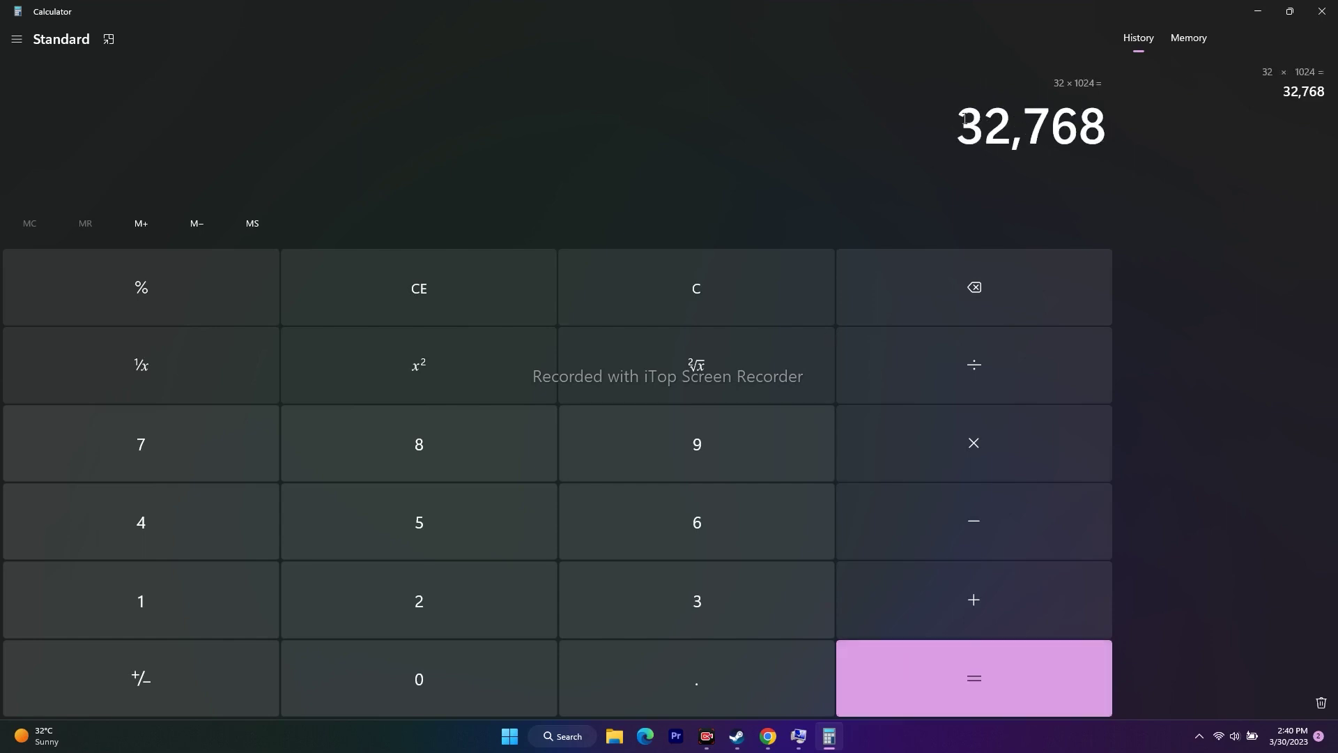
Multiply the converted RAM size by 1.5 in Calculator
click(976, 437)
click(269, 632)
click(592, 680)
click(418, 523)
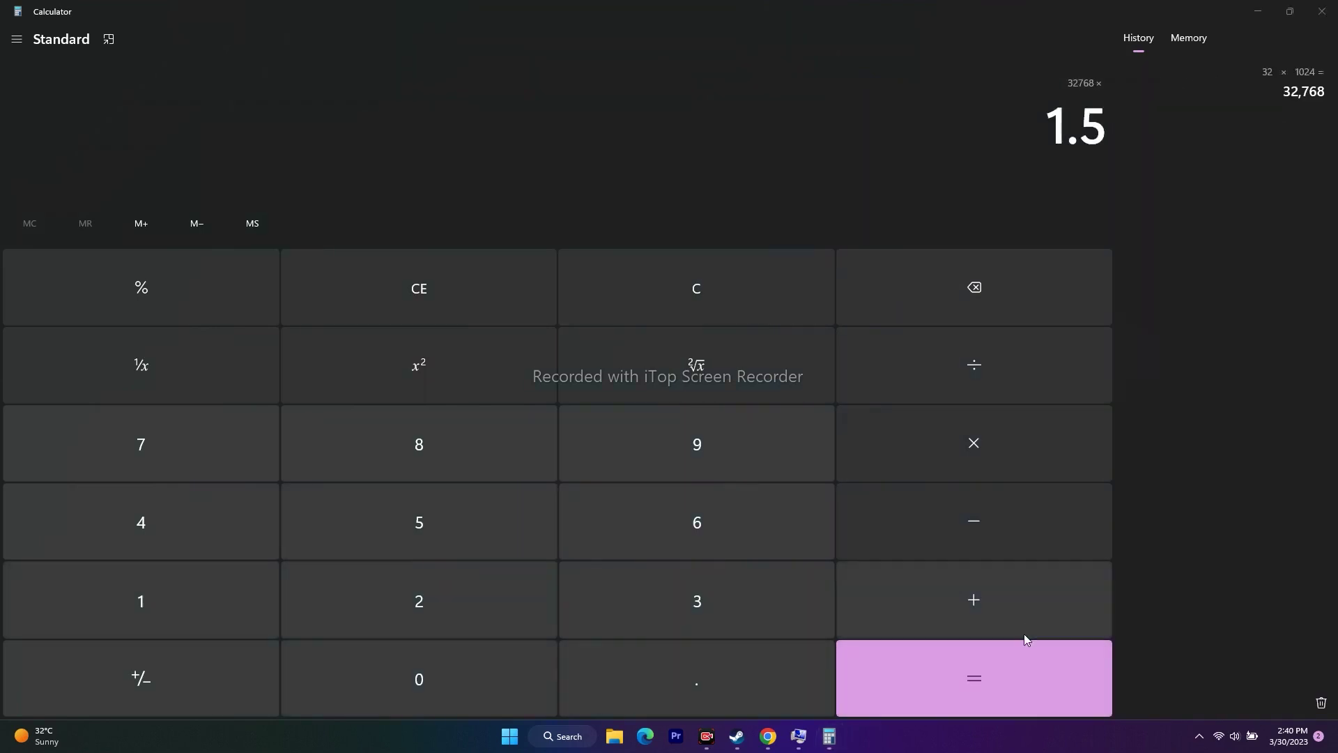
click(1025, 652)
Copy the 49,152 result from Calculator and paste it as the paging file's initial size in MB
drag(965, 125, 1110, 129)
right_click(1112, 130)
click(1122, 137)
click(1259, 12)
right_click(987, 368)
click(1035, 427)
Return to Calculator, clear it, and try to multiply 32 by 1024 again
click(829, 736)
click(525, 286)
click(662, 599)
click(477, 599)
click(945, 452)
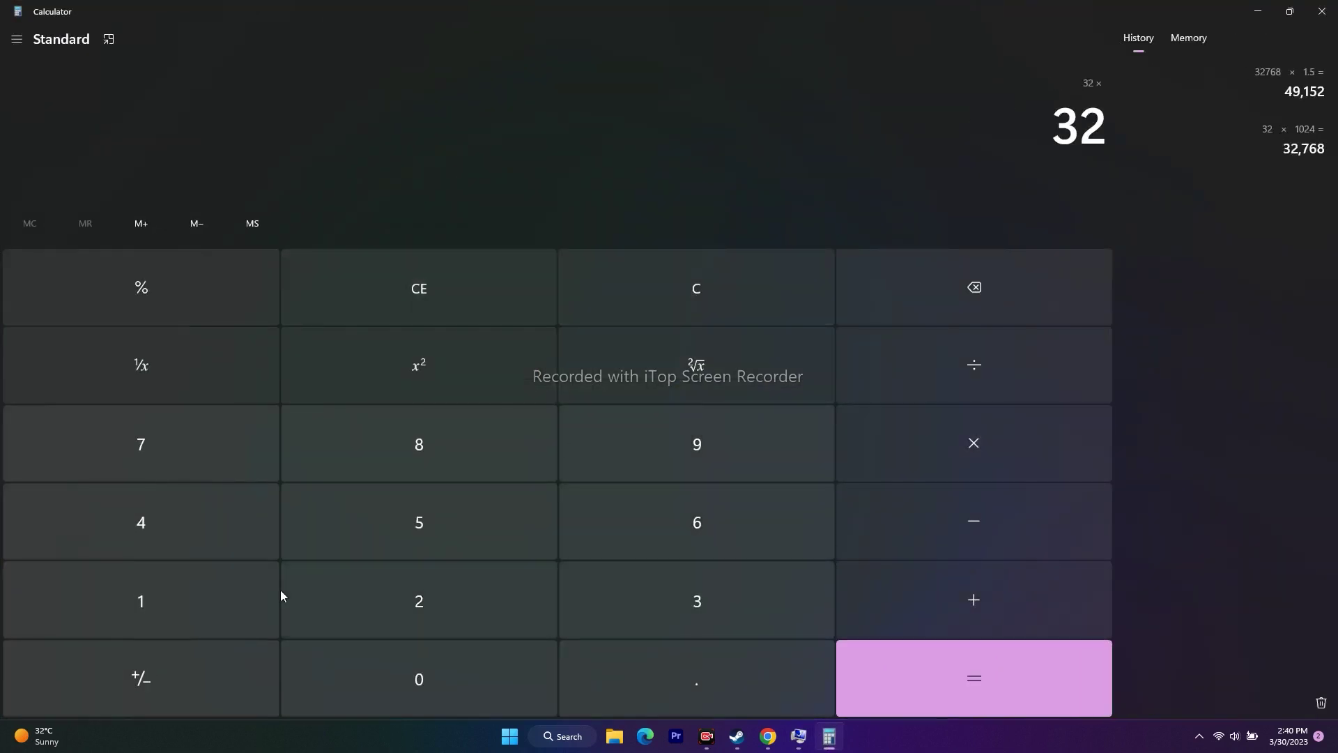
click(206, 606)
click(277, 678)
click(418, 599)
click(209, 517)
click(974, 678)
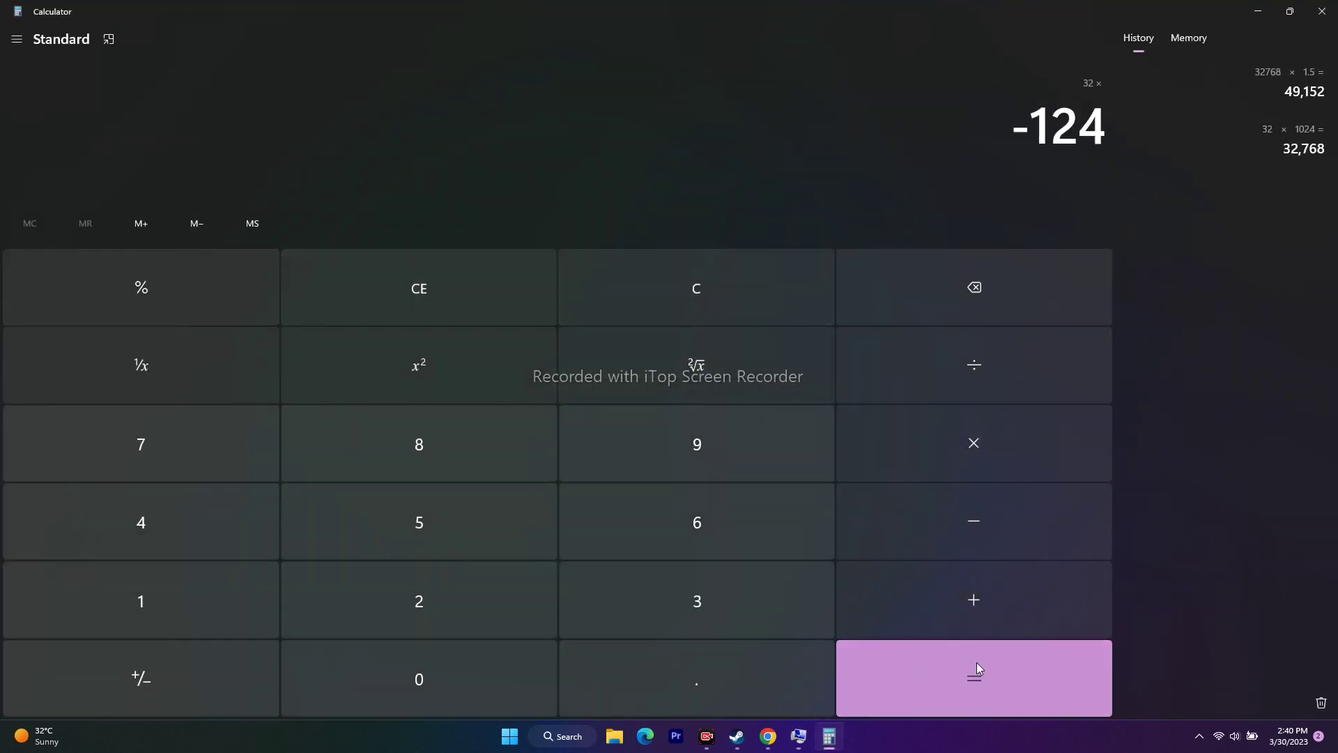
Clear Calculator, multiply 32 by 1024, and multiply that product by 3
click(514, 284)
click(621, 608)
click(481, 603)
click(895, 448)
click(257, 628)
click(400, 700)
click(418, 601)
click(245, 538)
click(884, 660)
click(952, 448)
click(760, 621)
click(906, 673)
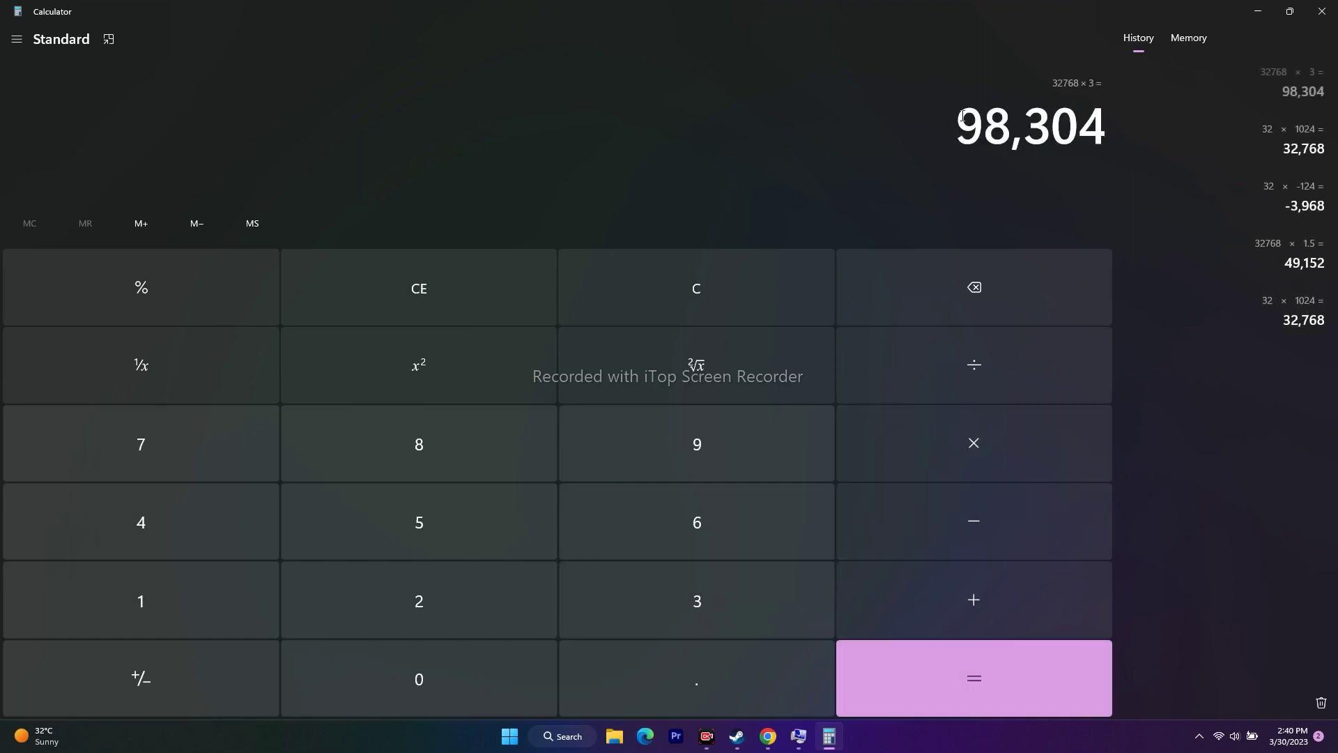
Copy the 98,304 result from Calculator and paste it as the paging file's maximum size in MB
right_click(1098, 119)
click(1150, 129)
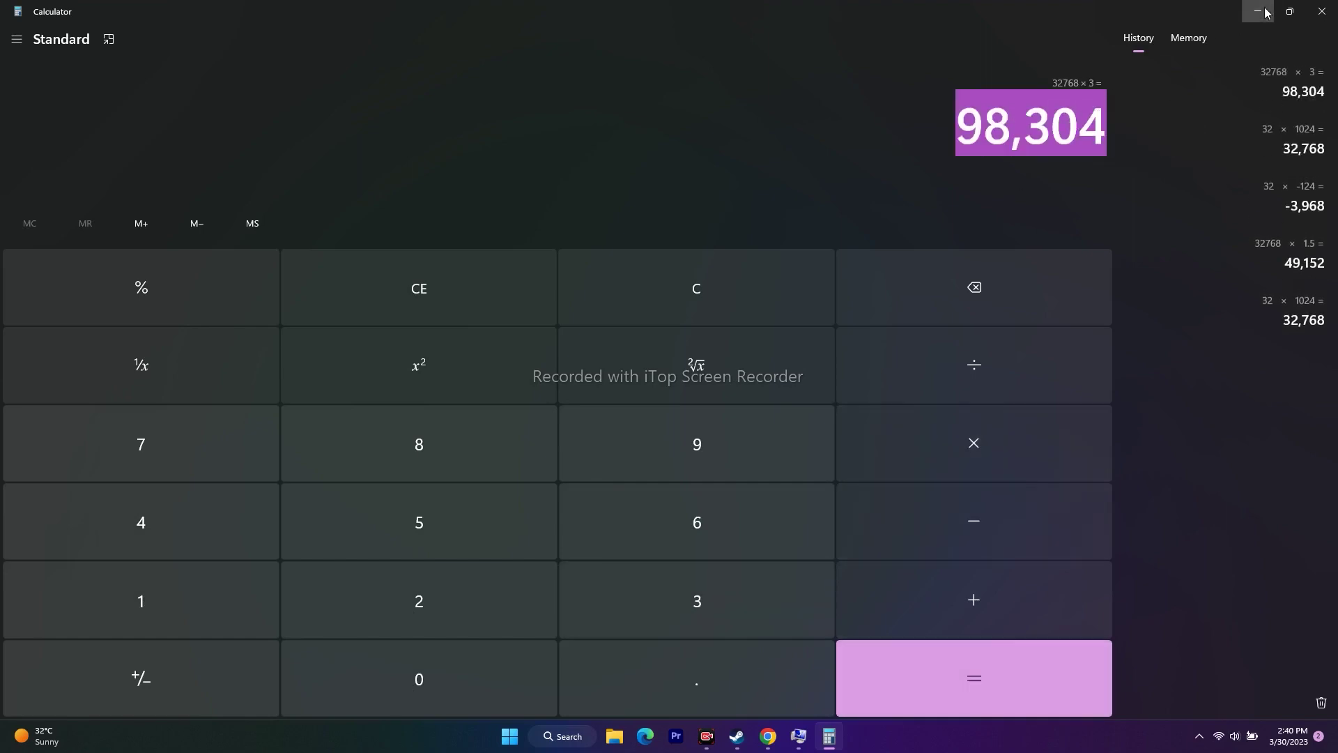
click(1258, 11)
right_click(990, 388)
click(1027, 447)
Confirm the Virtual Memory and Performance Options dialogs, close System Properties, and switch to Steam
click(1025, 521)
click(978, 548)
click(1083, 99)
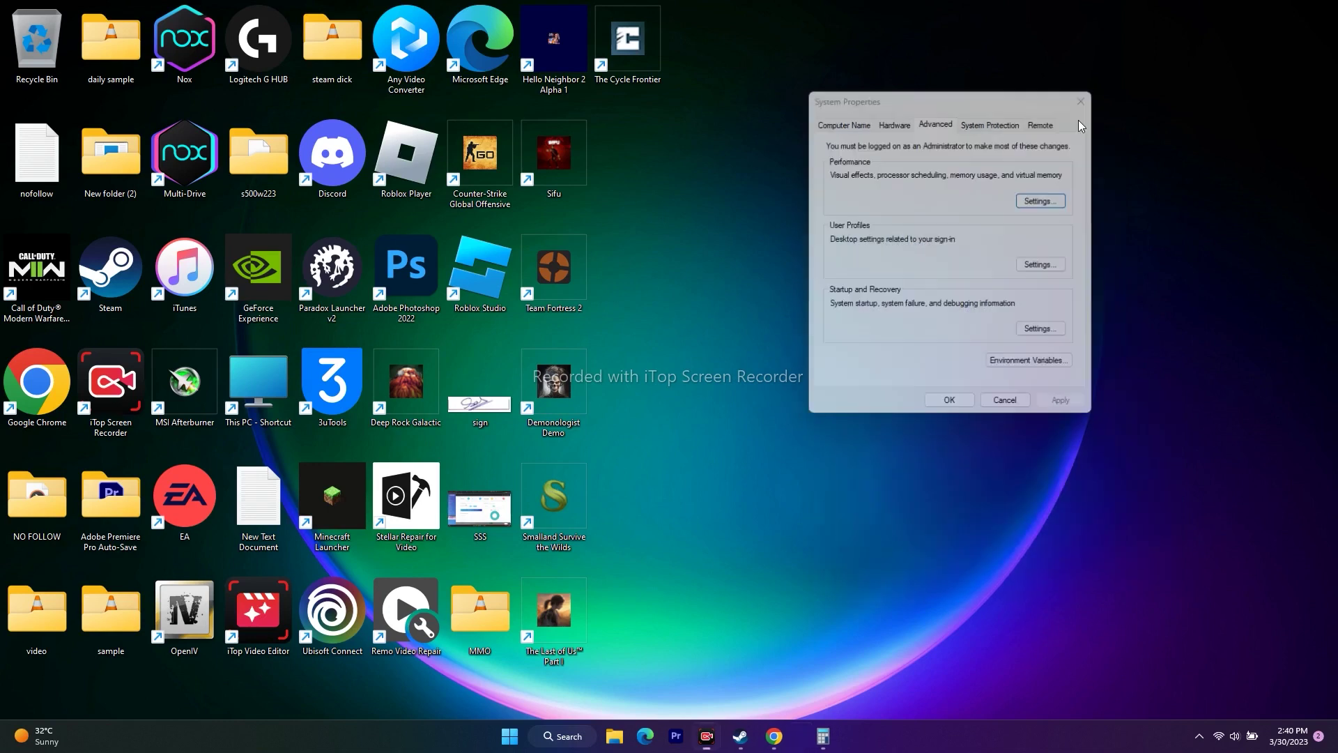
click(755, 738)
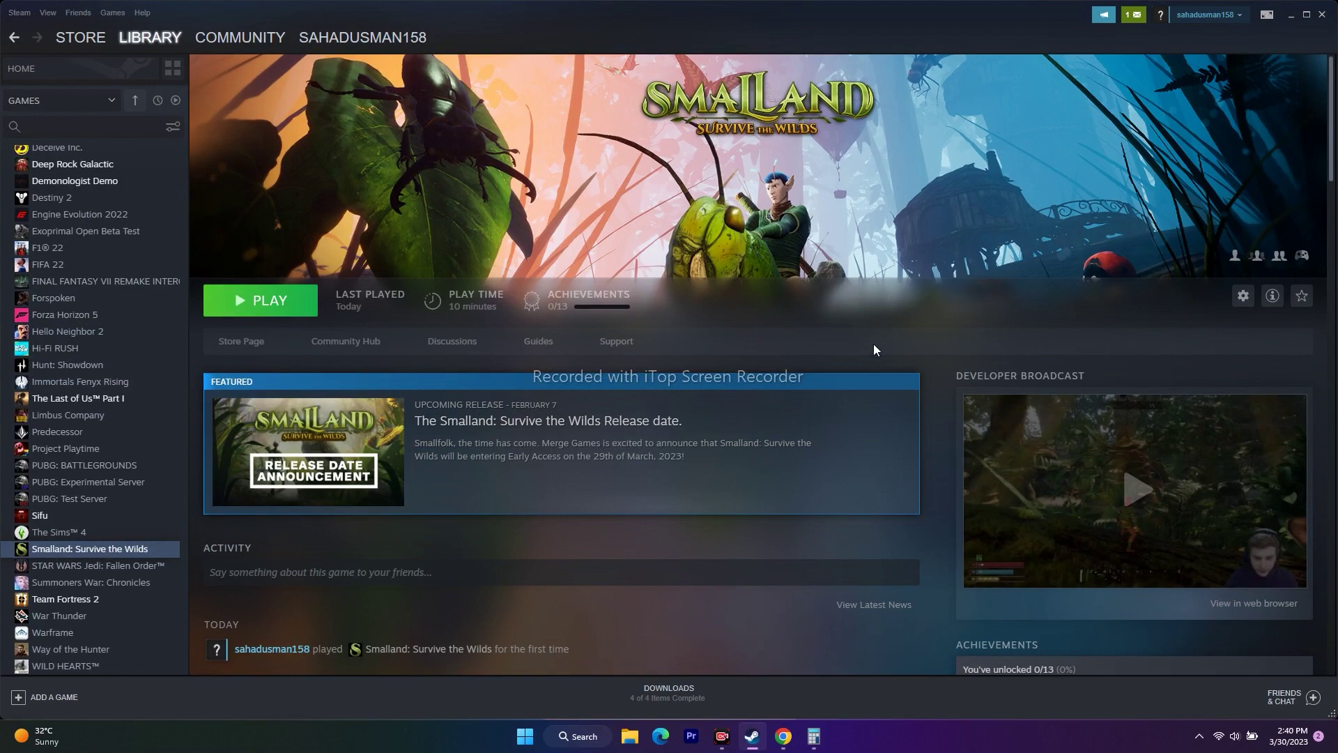
Minimize Steam, switch to Chrome, and bring up the NVIDIA GeForce Drivers page
click(1290, 20)
click(783, 736)
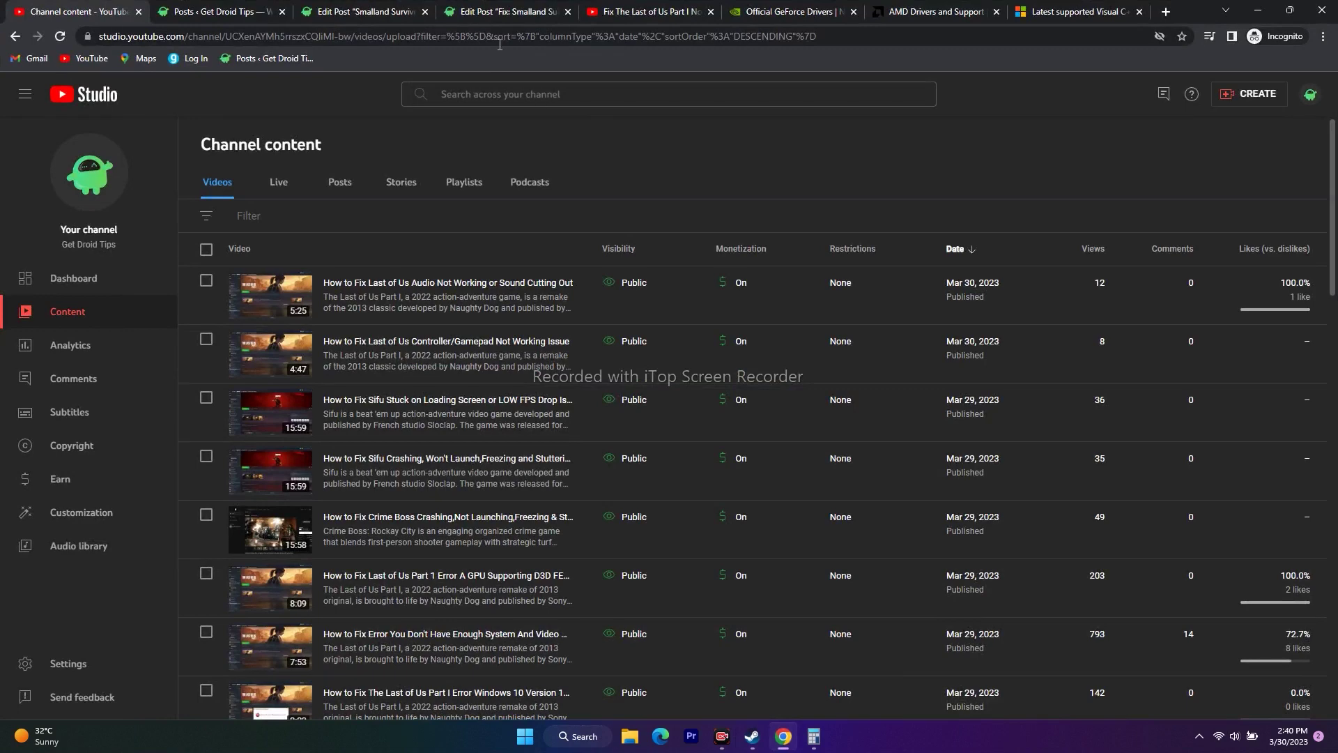
click(789, 16)
click(939, 6)
click(812, 10)
click(720, 168)
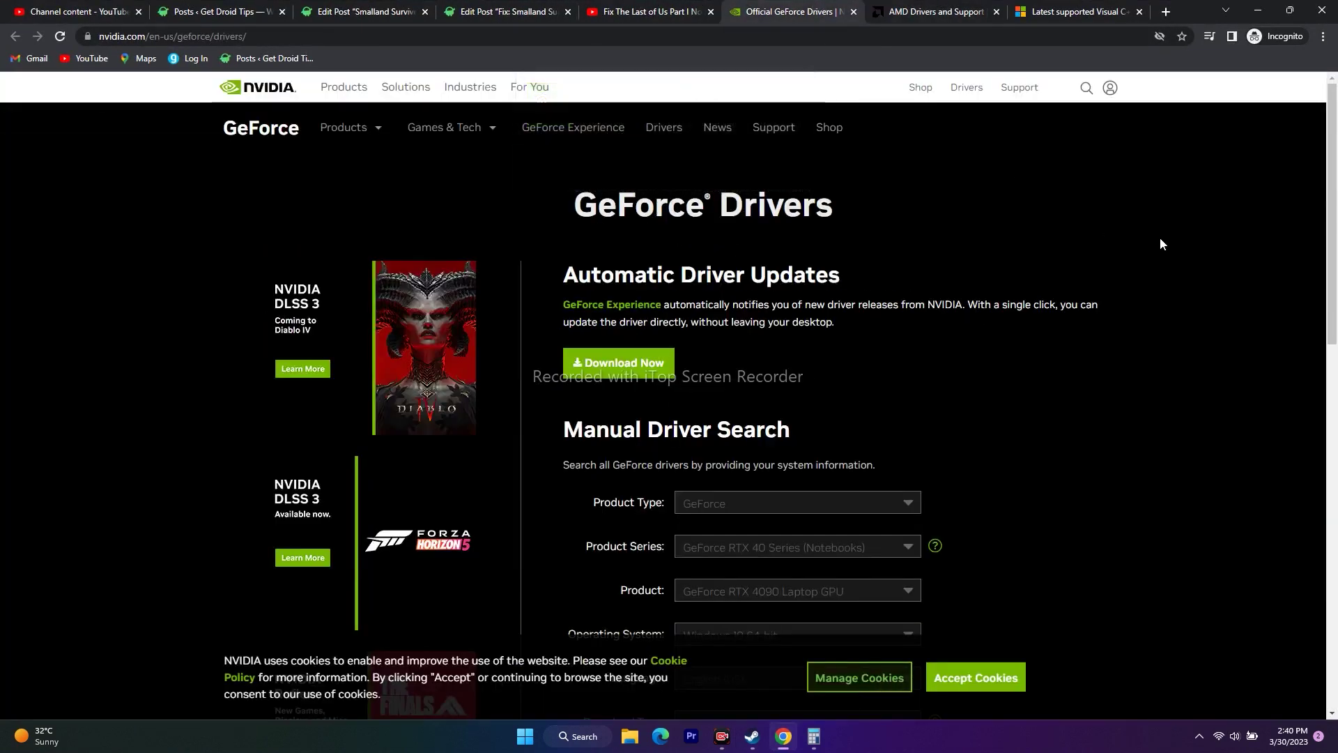
Set the operating system to Windows 11 in the manual driver search and start the search
scroll(1160, 237, down, 2)
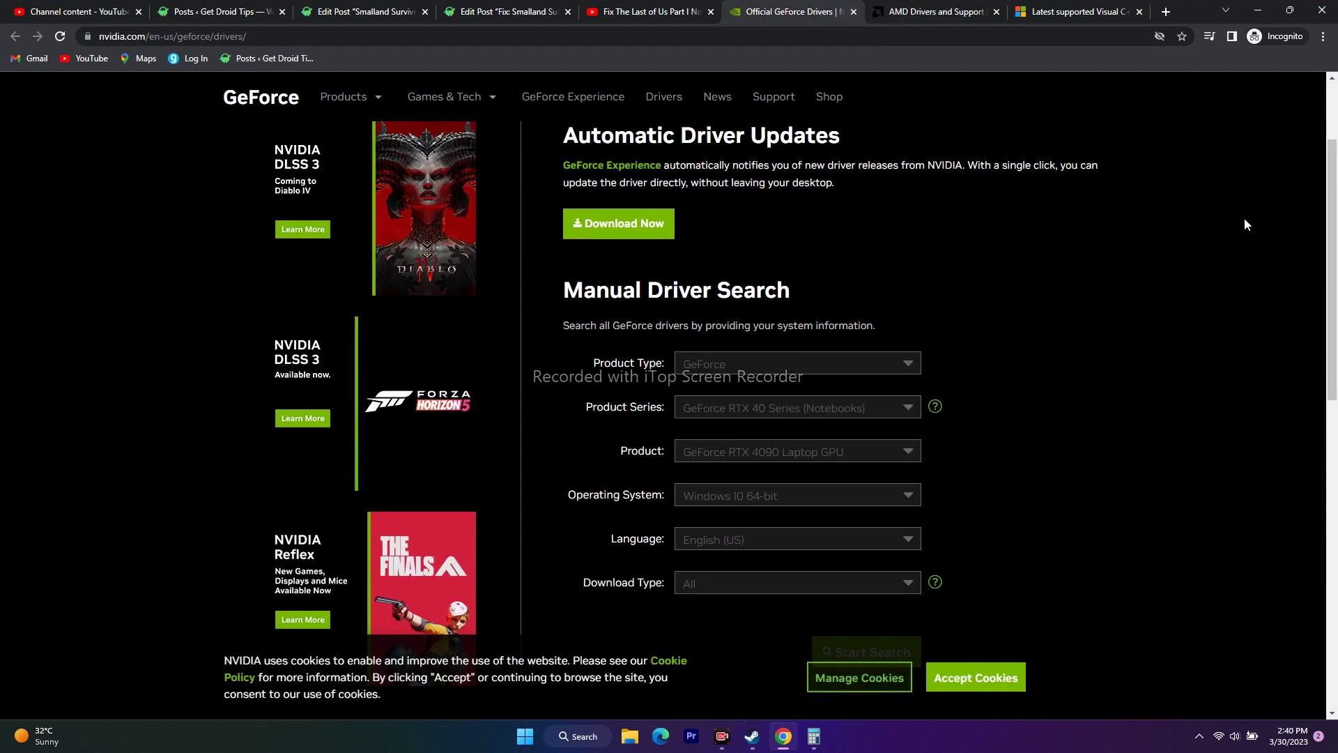
scroll(1246, 223, down, 2)
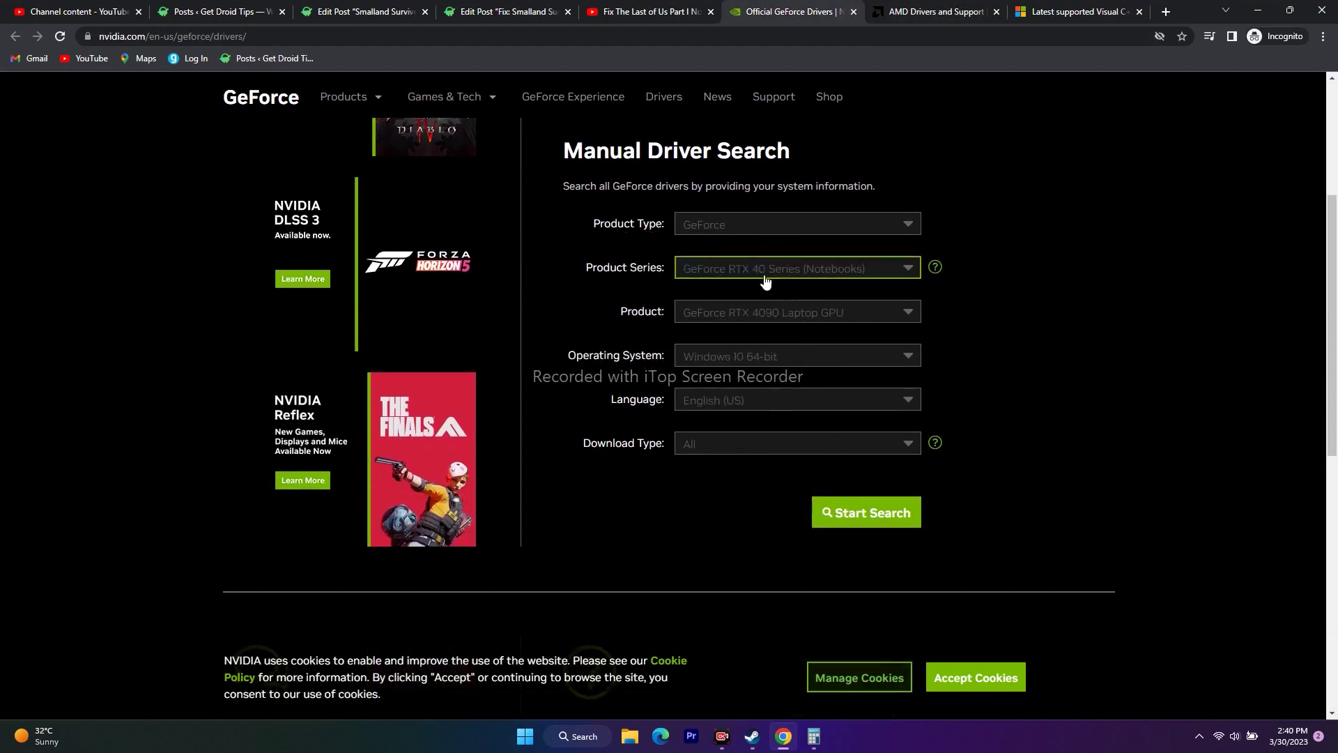
click(710, 359)
click(750, 403)
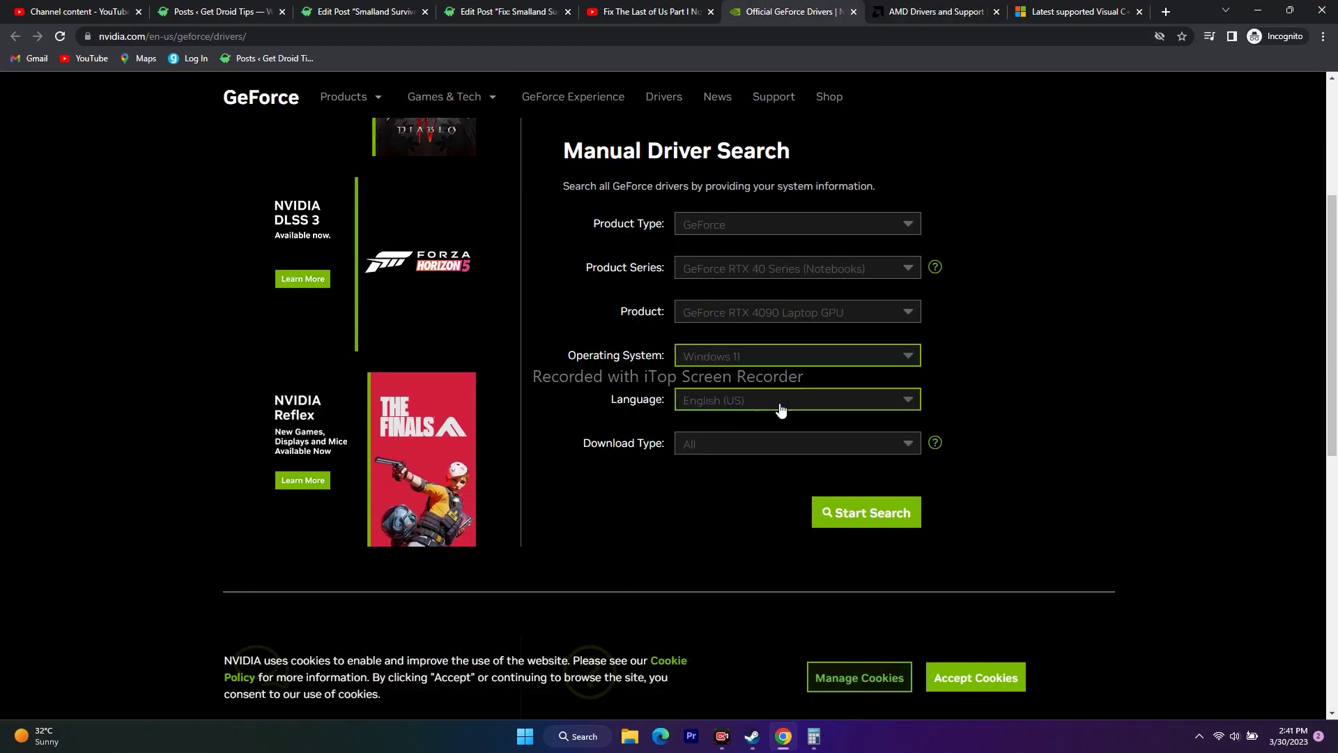
scroll(1052, 348, down, 1)
click(899, 442)
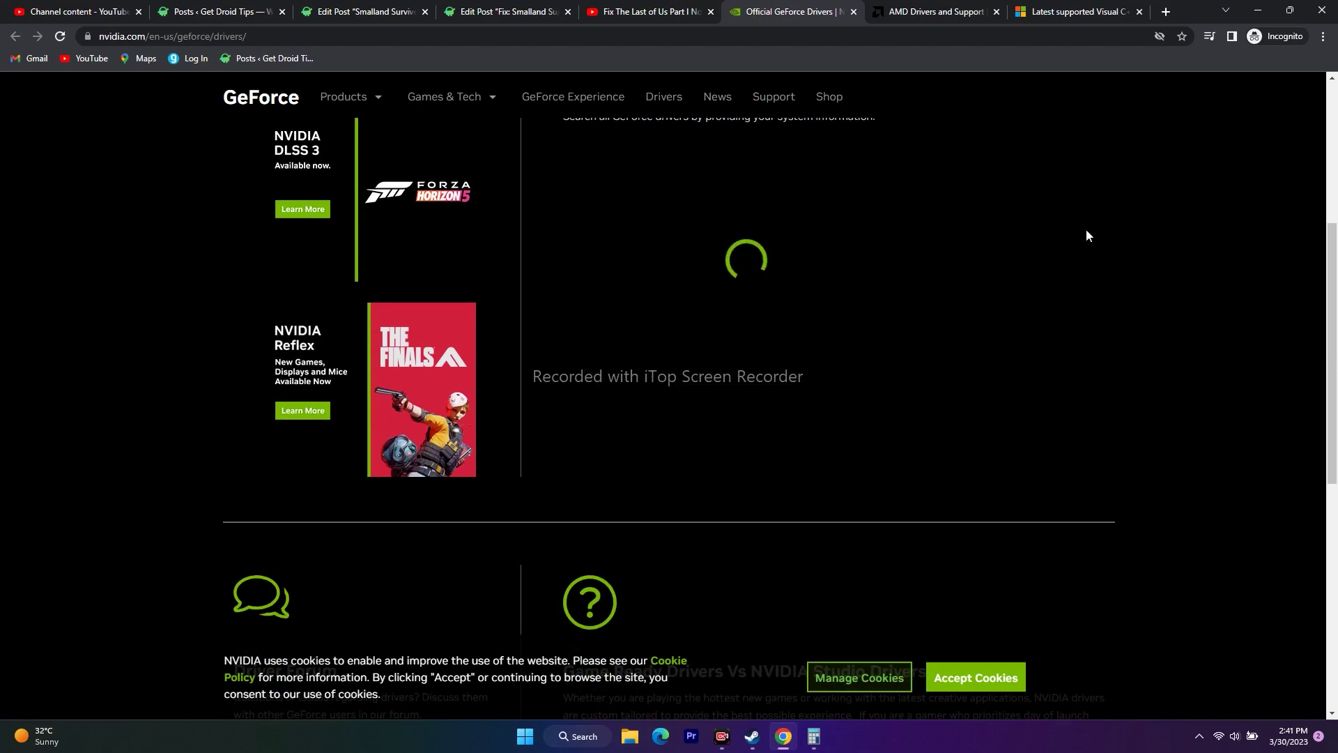
Examine the version and release date of the newest GeForce Game Ready Driver in the driver results
scroll(1153, 240, down, 4)
scroll(1154, 235, down, 2)
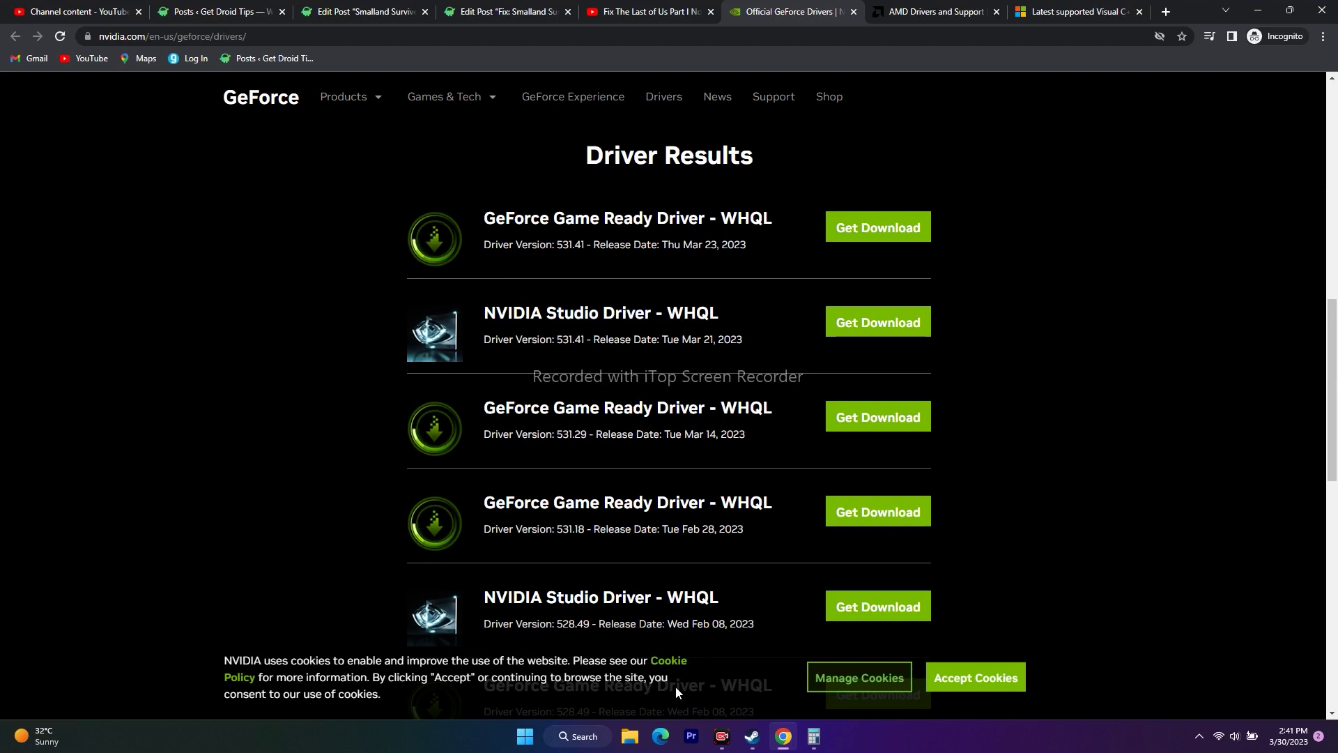
drag(486, 243, 743, 245)
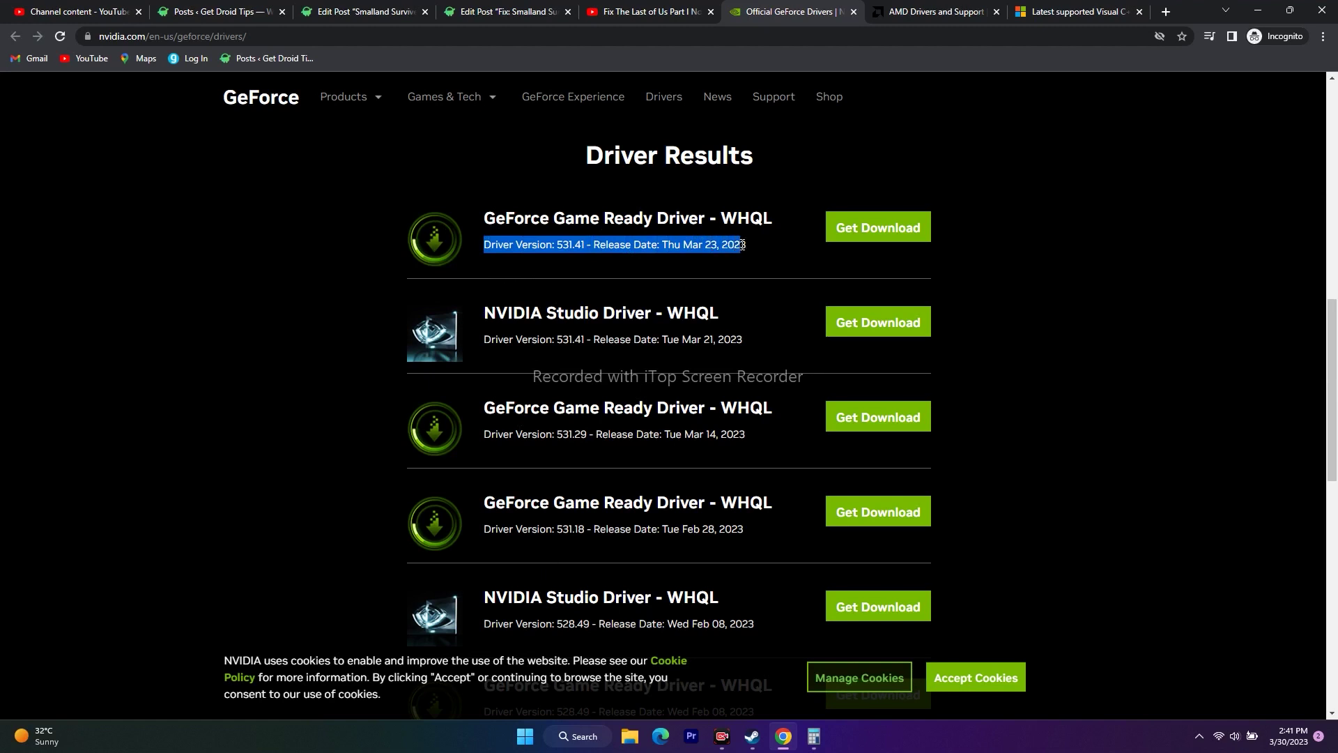
click(1098, 314)
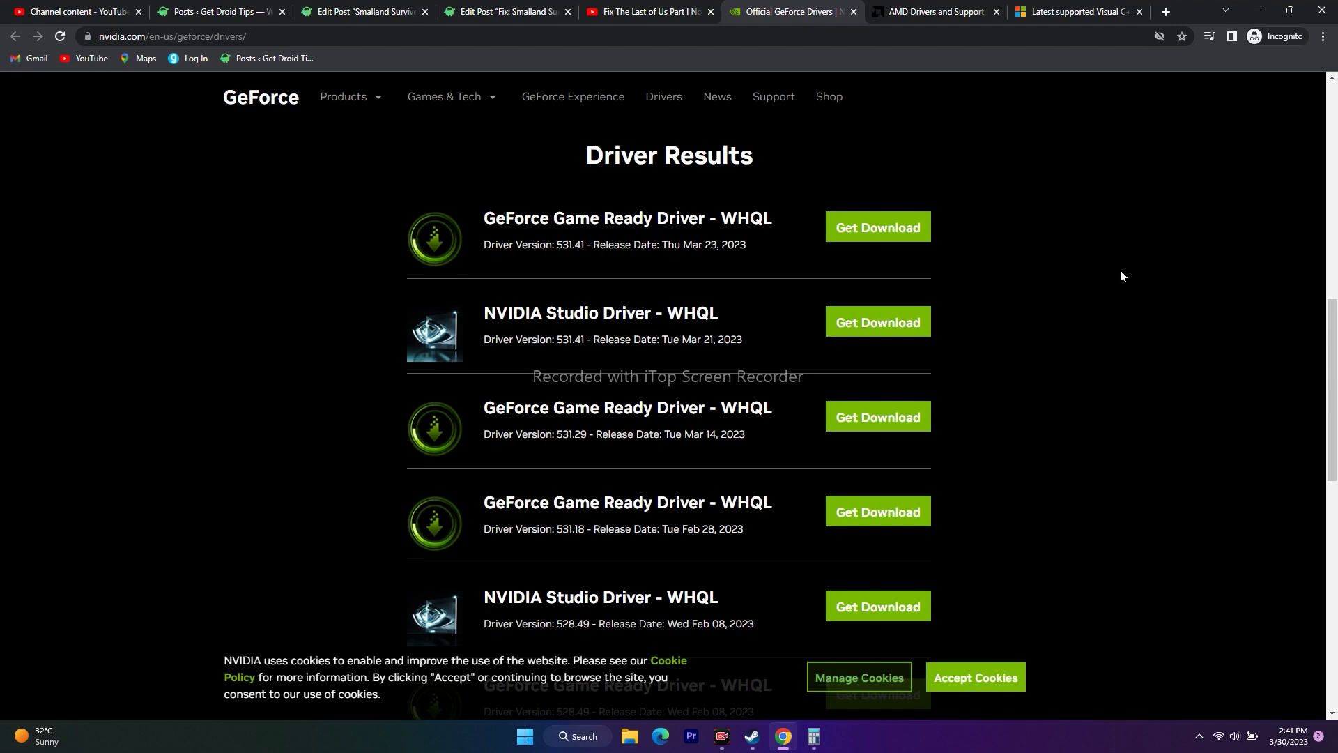
On AMD's support page, select Graphics, AMD Radeon RX 6000M Series and AMD Radeon RX 6700M, and submit the selection
click(906, 12)
scroll(348, 390, down, 3)
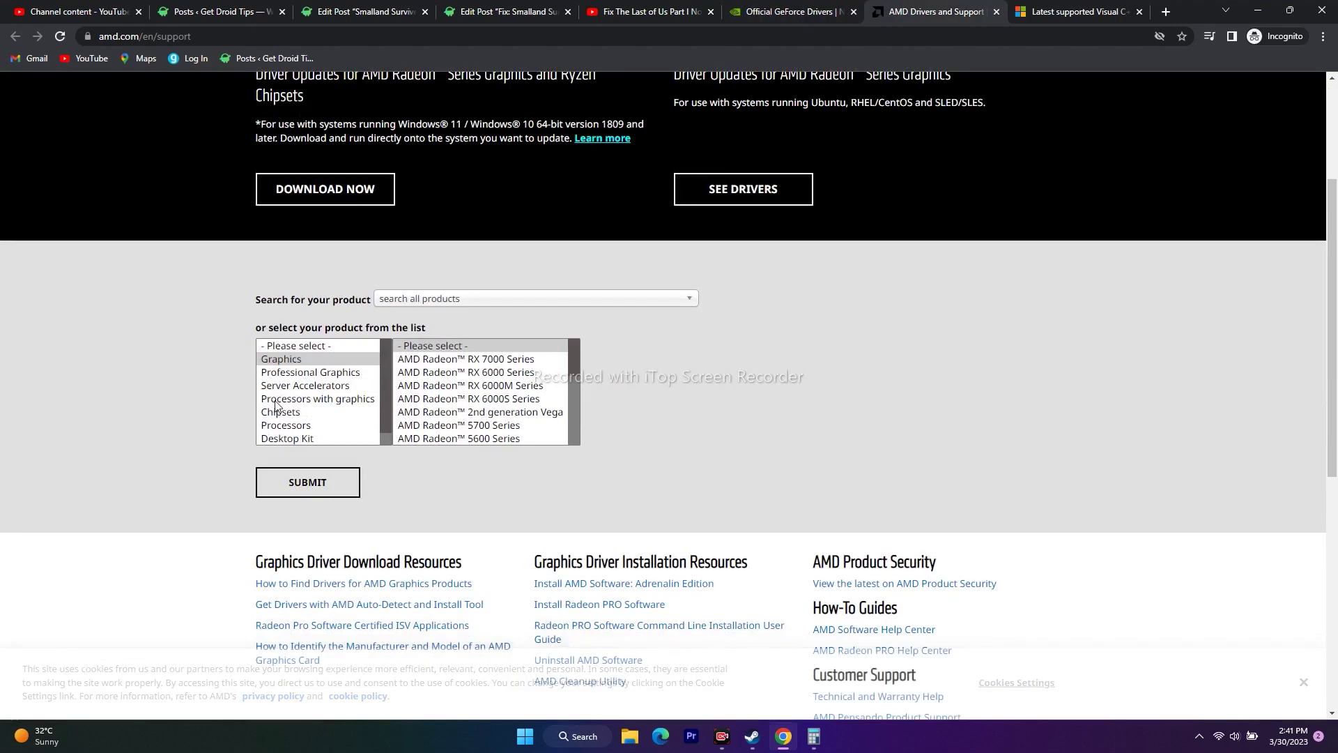
click(471, 386)
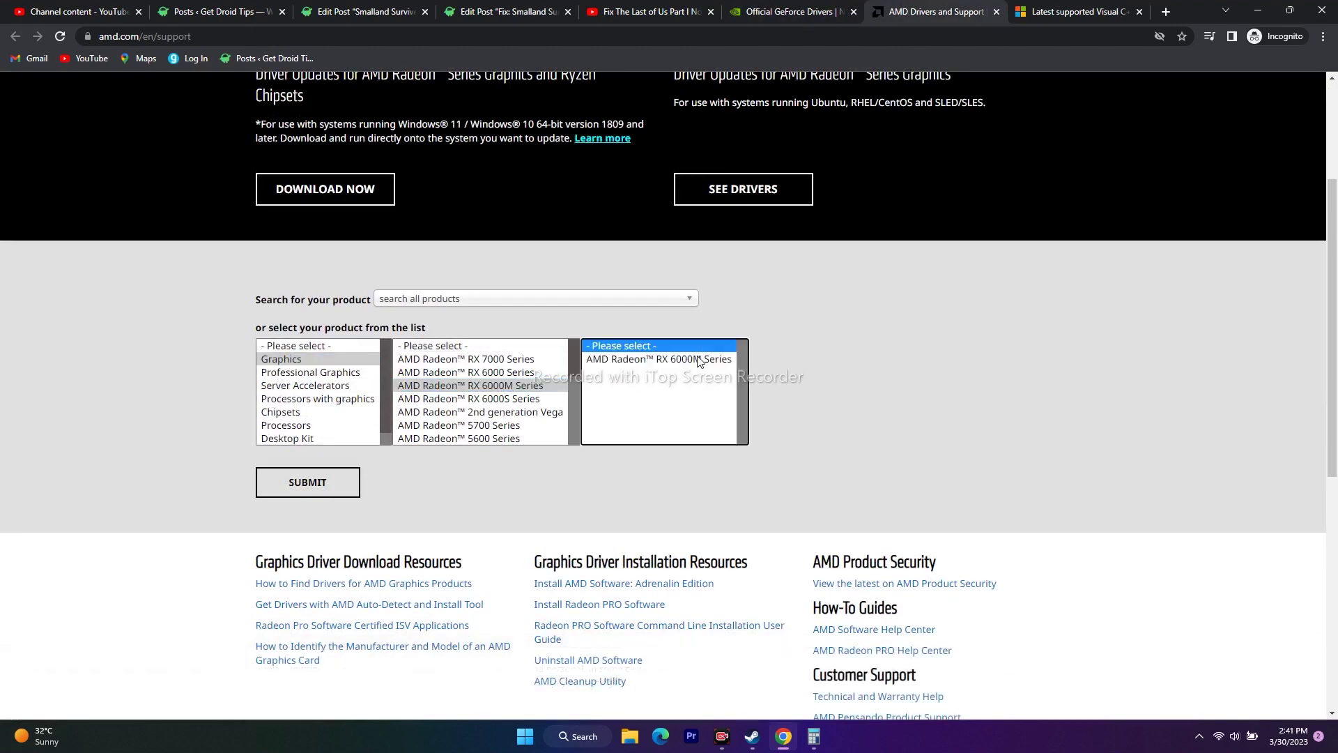
click(699, 360)
click(807, 372)
click(307, 482)
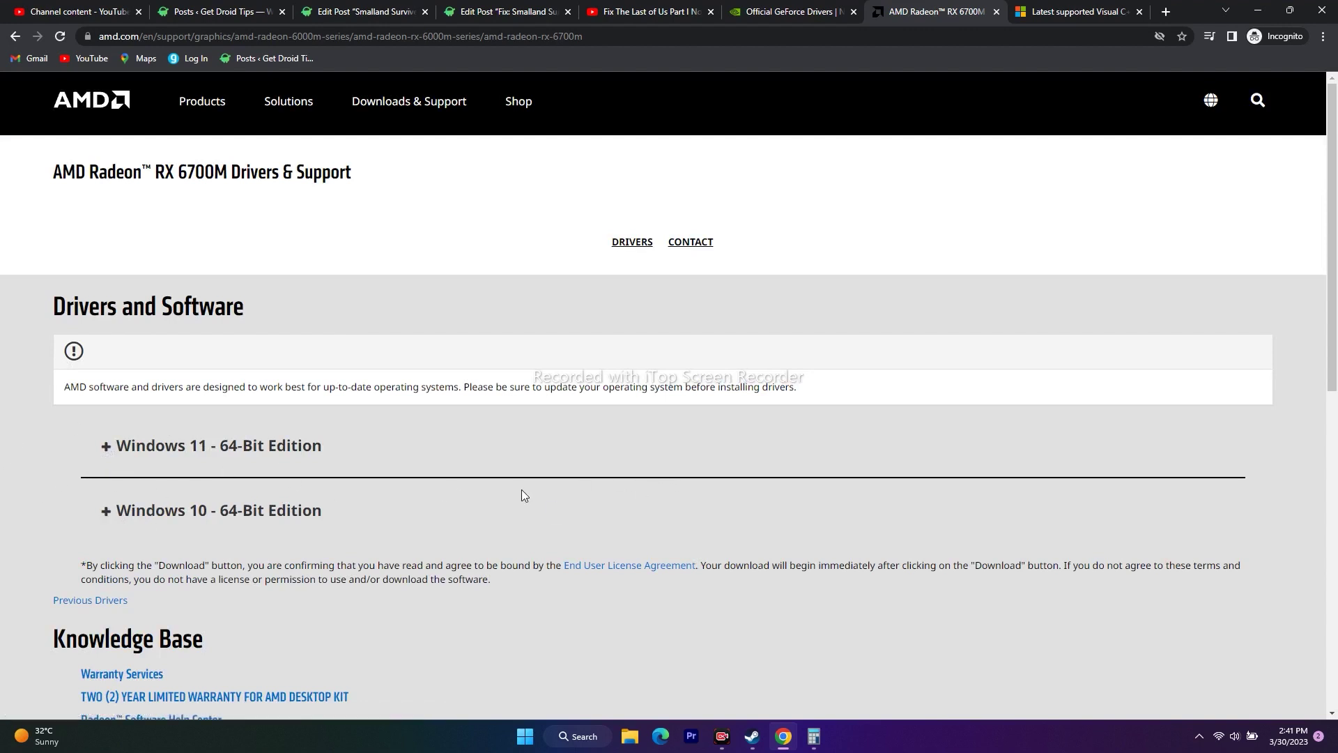
click(1258, 10)
click(752, 736)
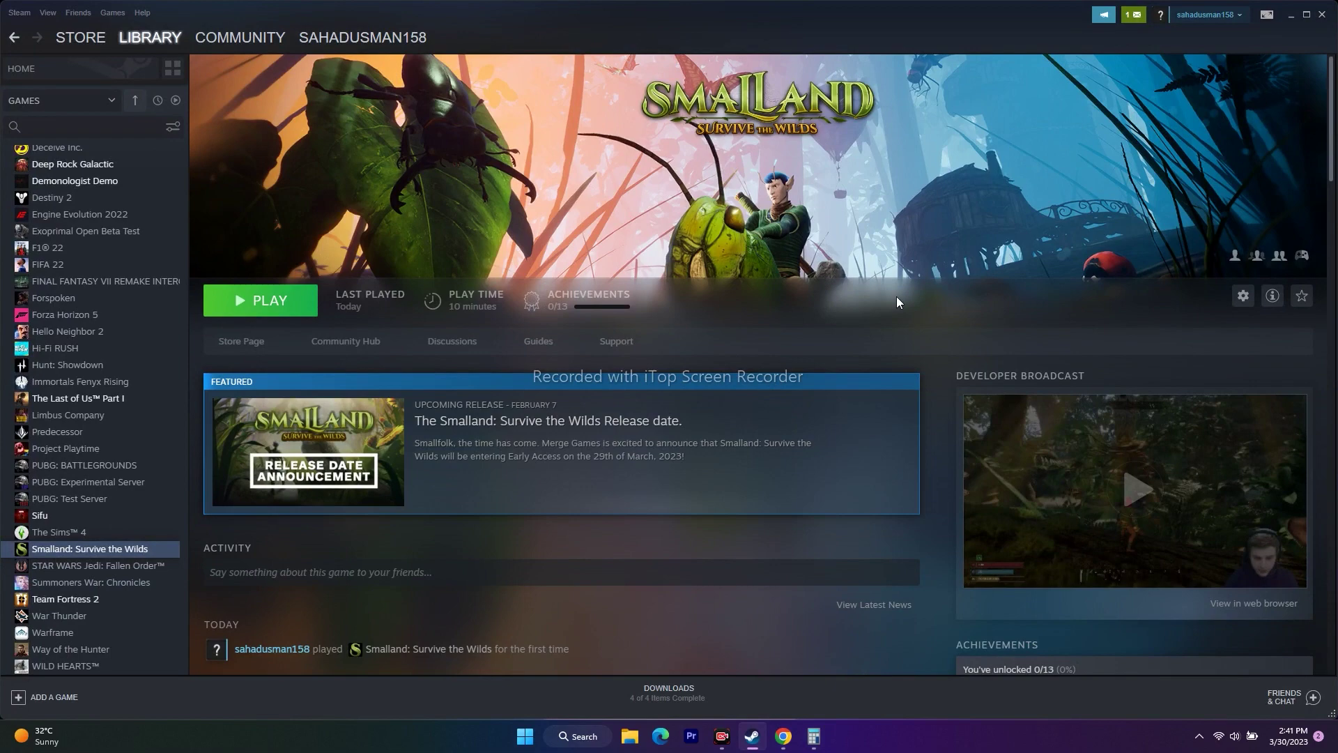
click(783, 736)
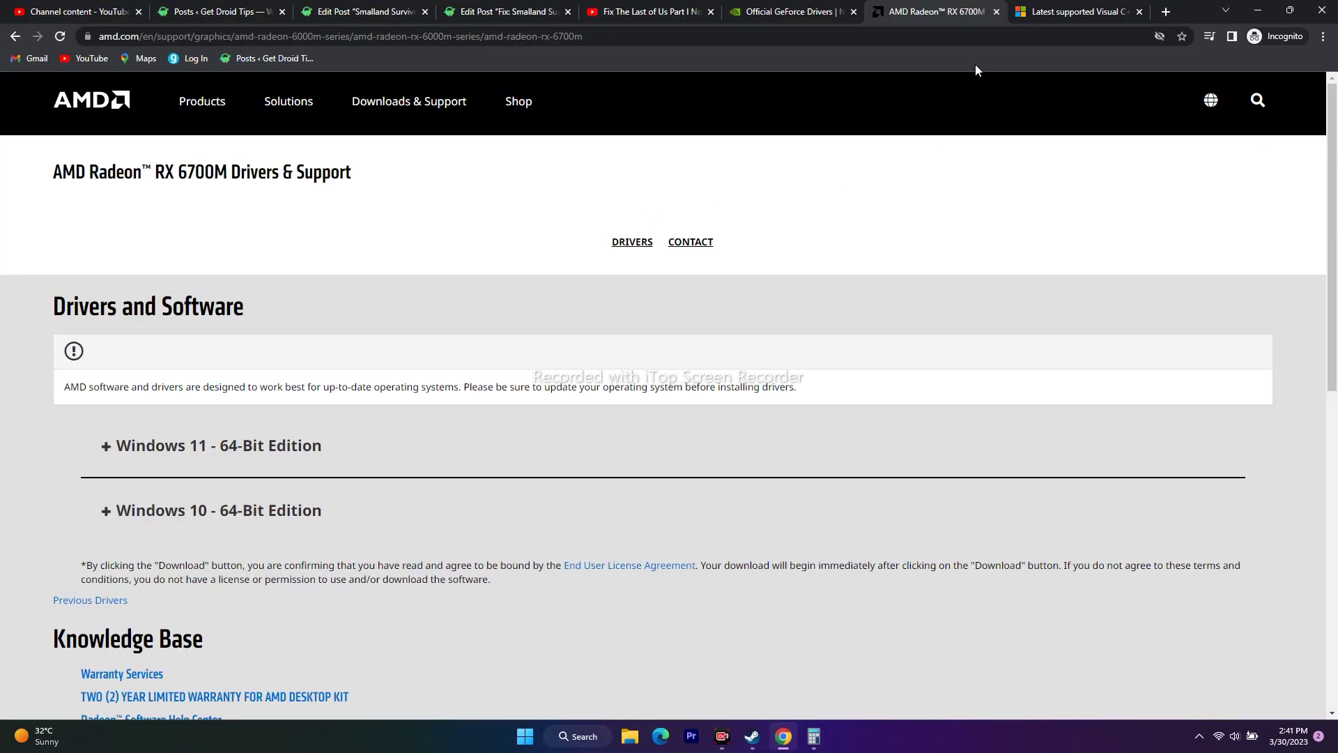
Bring up Microsoft's Visual C++ Redistributable page and view the Visual Studio 2015–2022 download table
click(1038, 5)
scroll(1174, 347, down, 2)
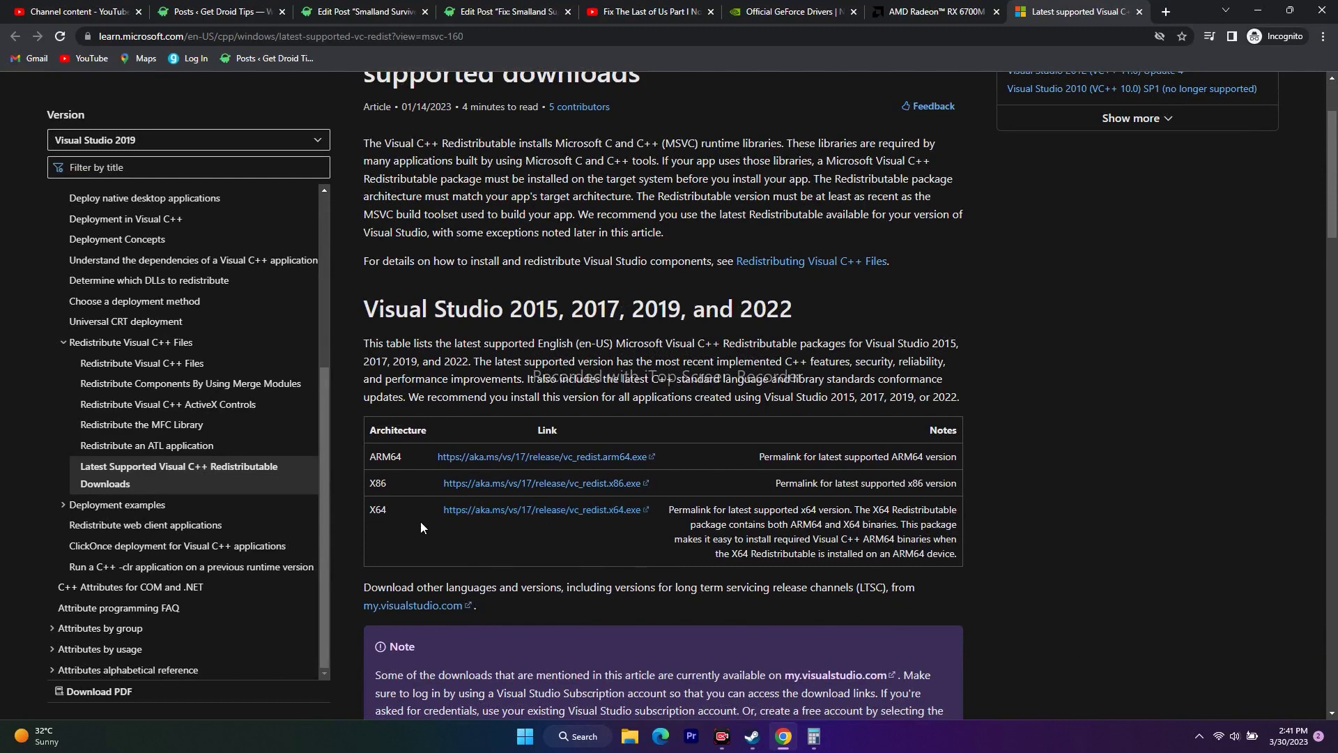
Check the PC's system type on the About page in Windows Settings, and close Settings
click(566, 736)
click(487, 533)
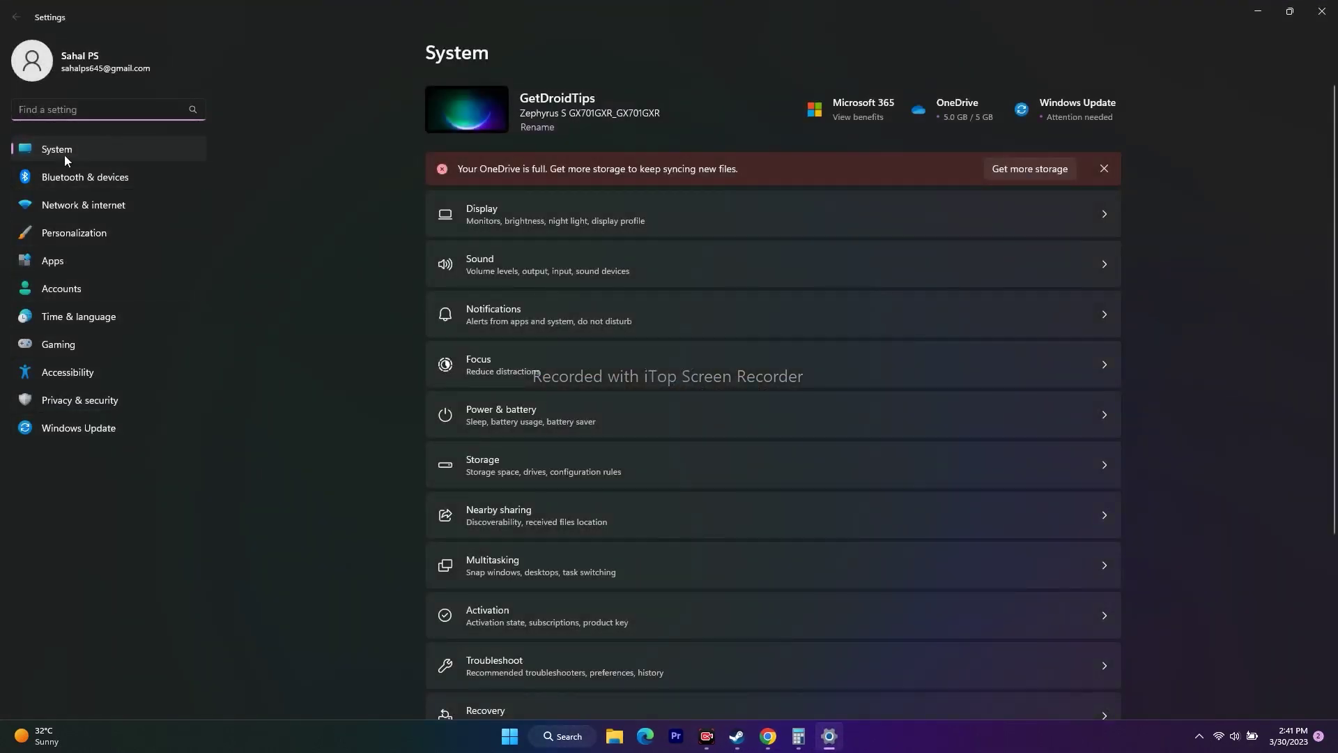
scroll(1181, 390, down, 5)
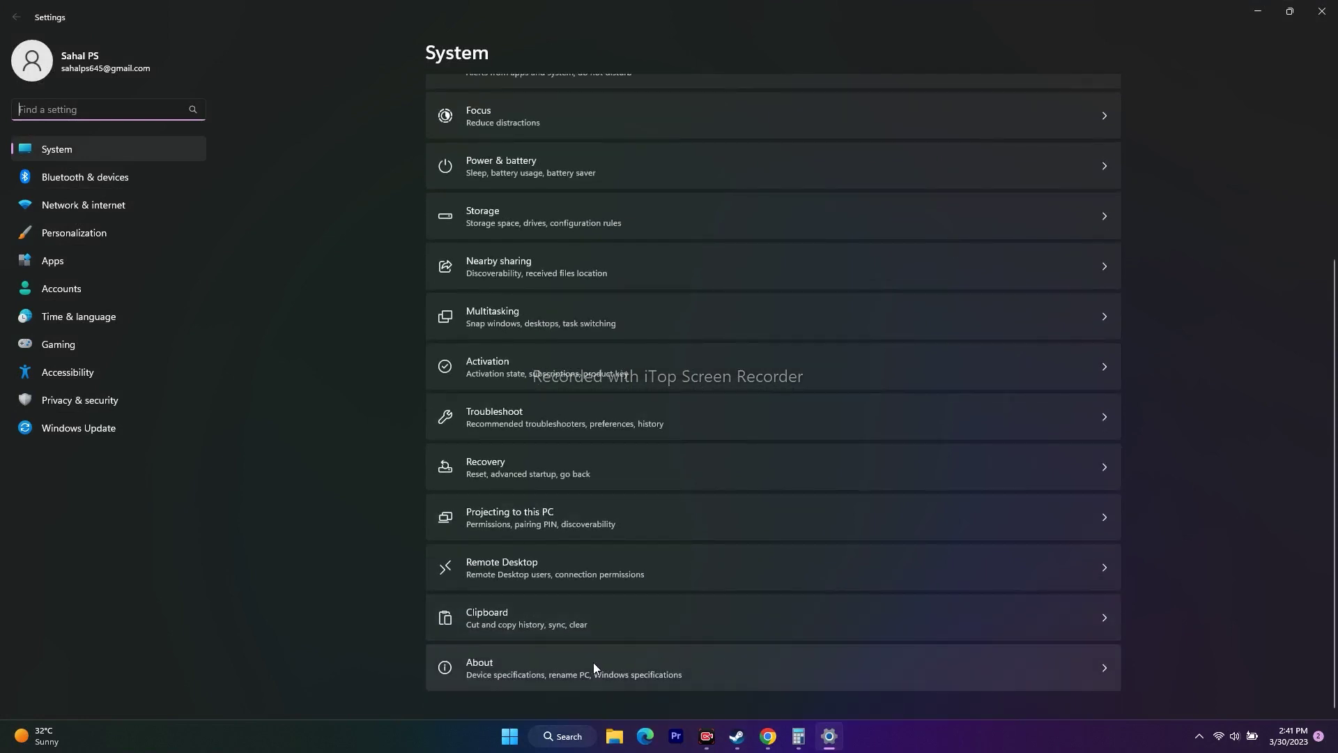
click(579, 667)
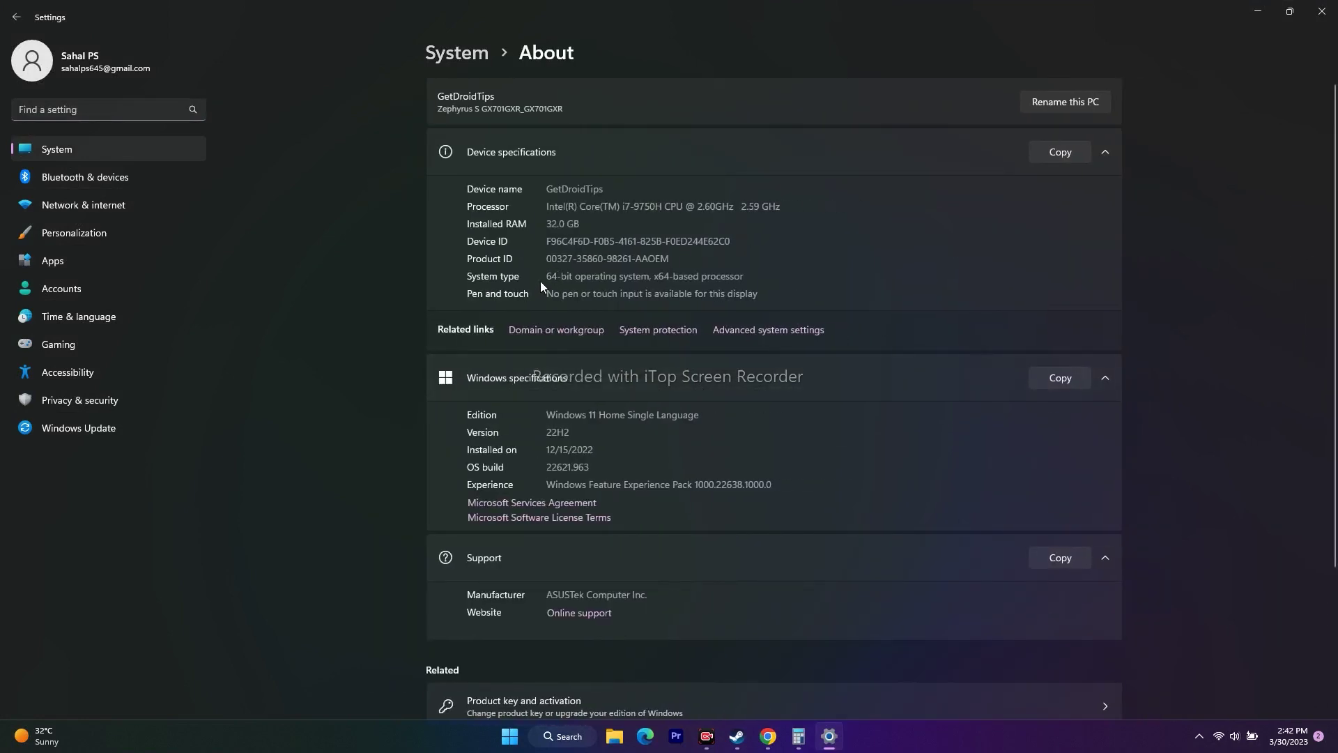
drag(551, 278, 658, 277)
click(749, 279)
click(1322, 11)
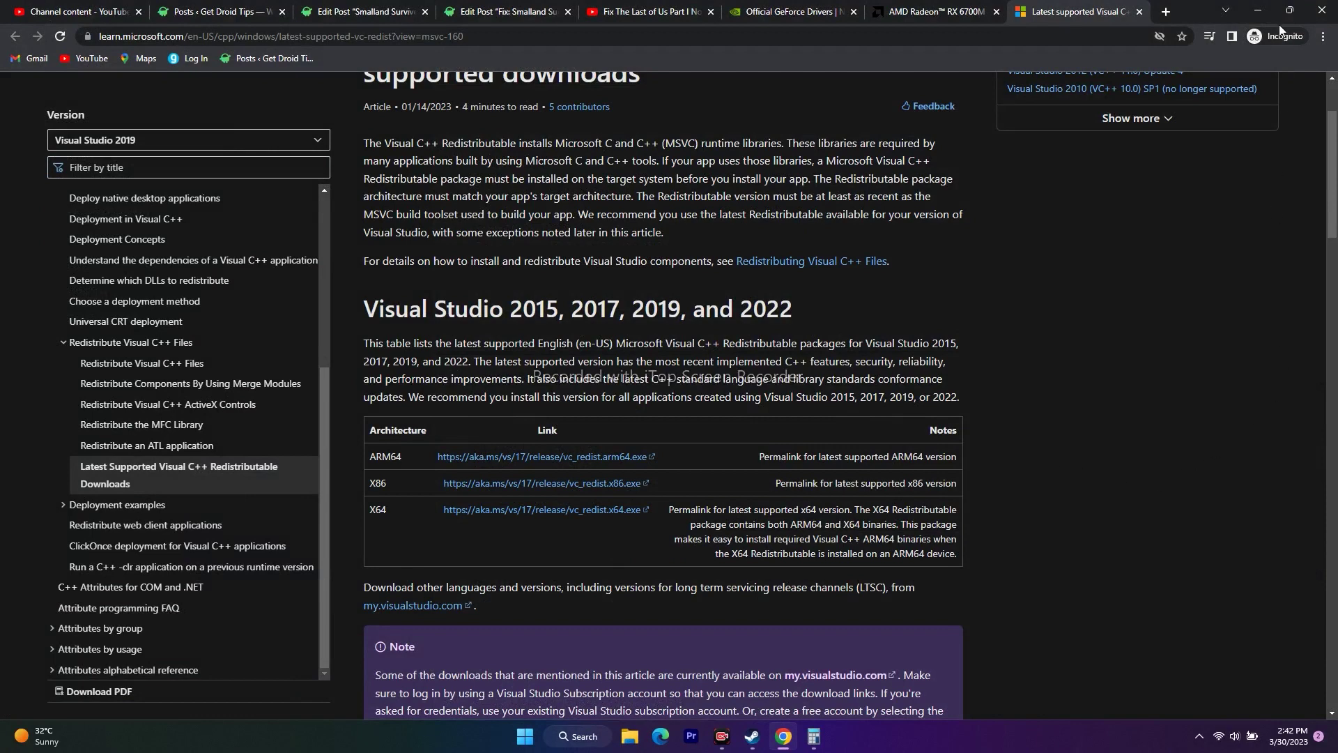
Minimize Chrome and open Windows Update in Windows Settings
click(1267, 8)
click(582, 736)
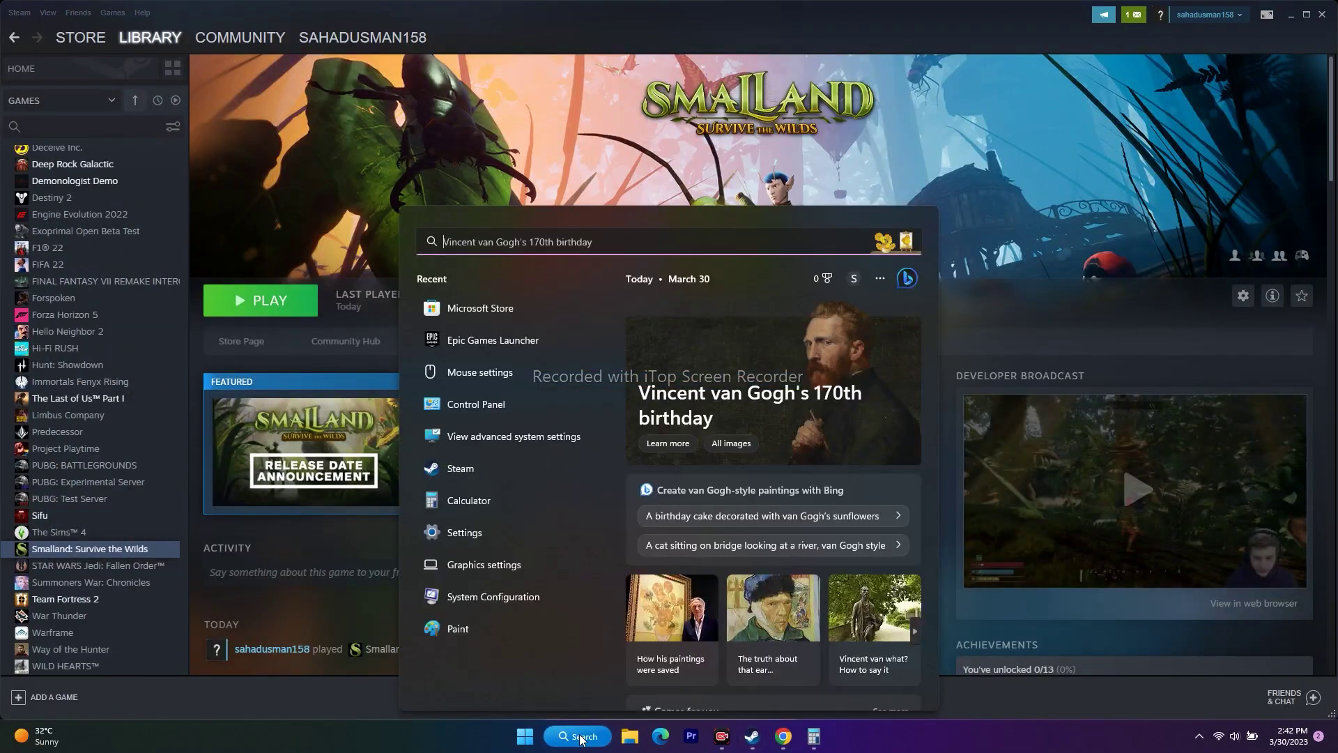
click(479, 533)
click(81, 427)
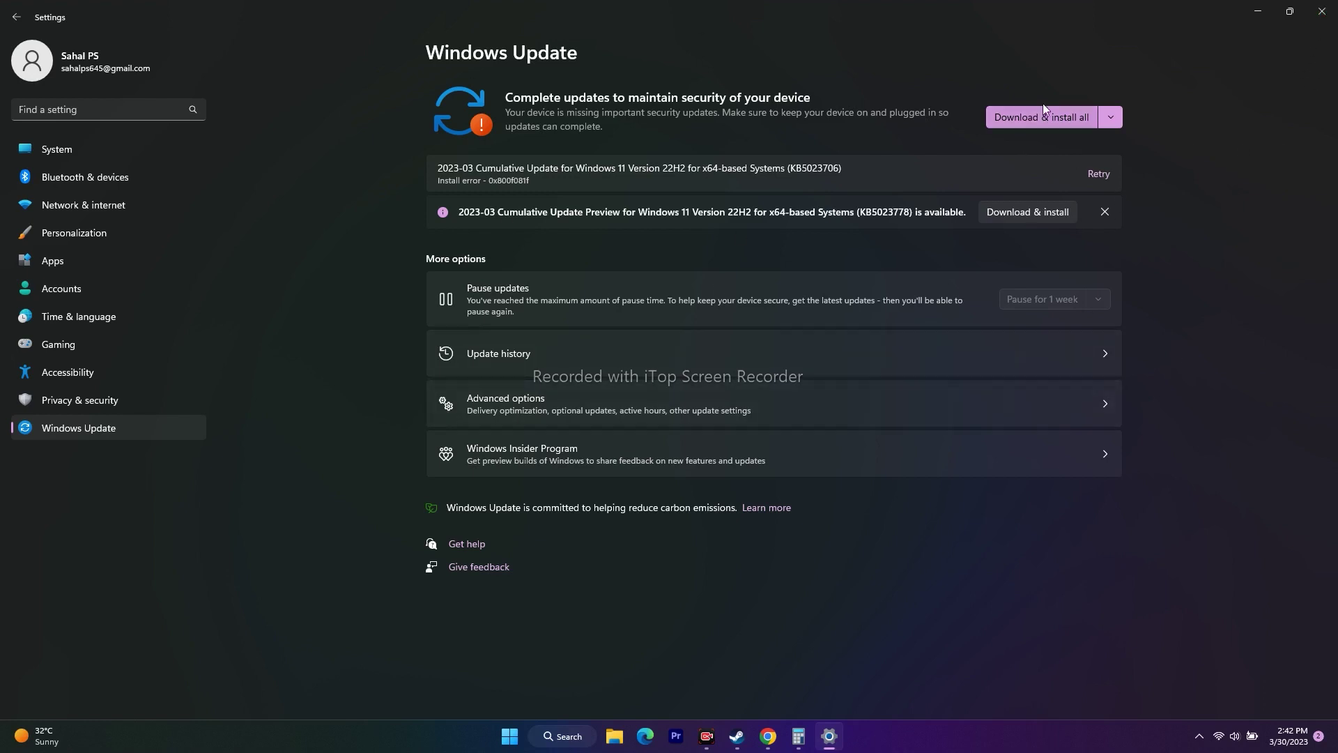
Dismiss the KB5023778 preview update, retry the KB5023706 cumulative update, and minimize Settings
click(1104, 210)
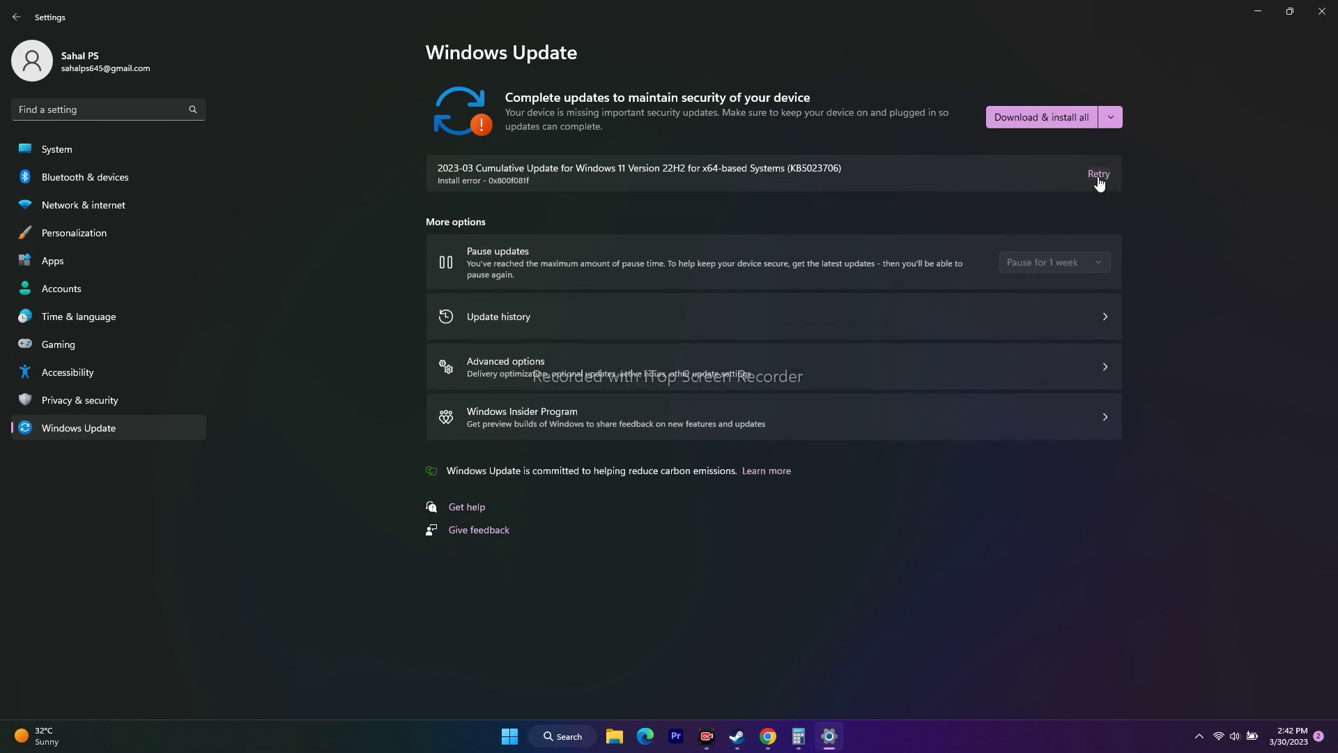
click(1098, 176)
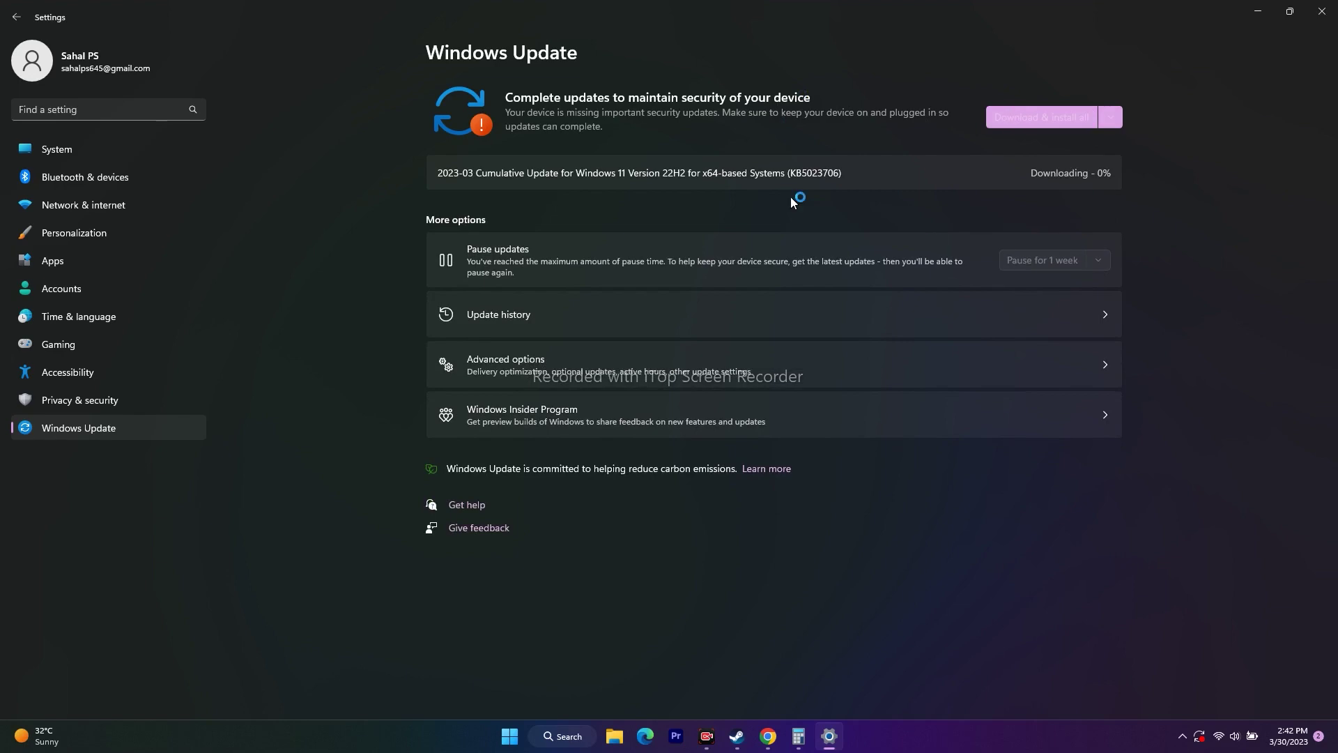
click(1259, 13)
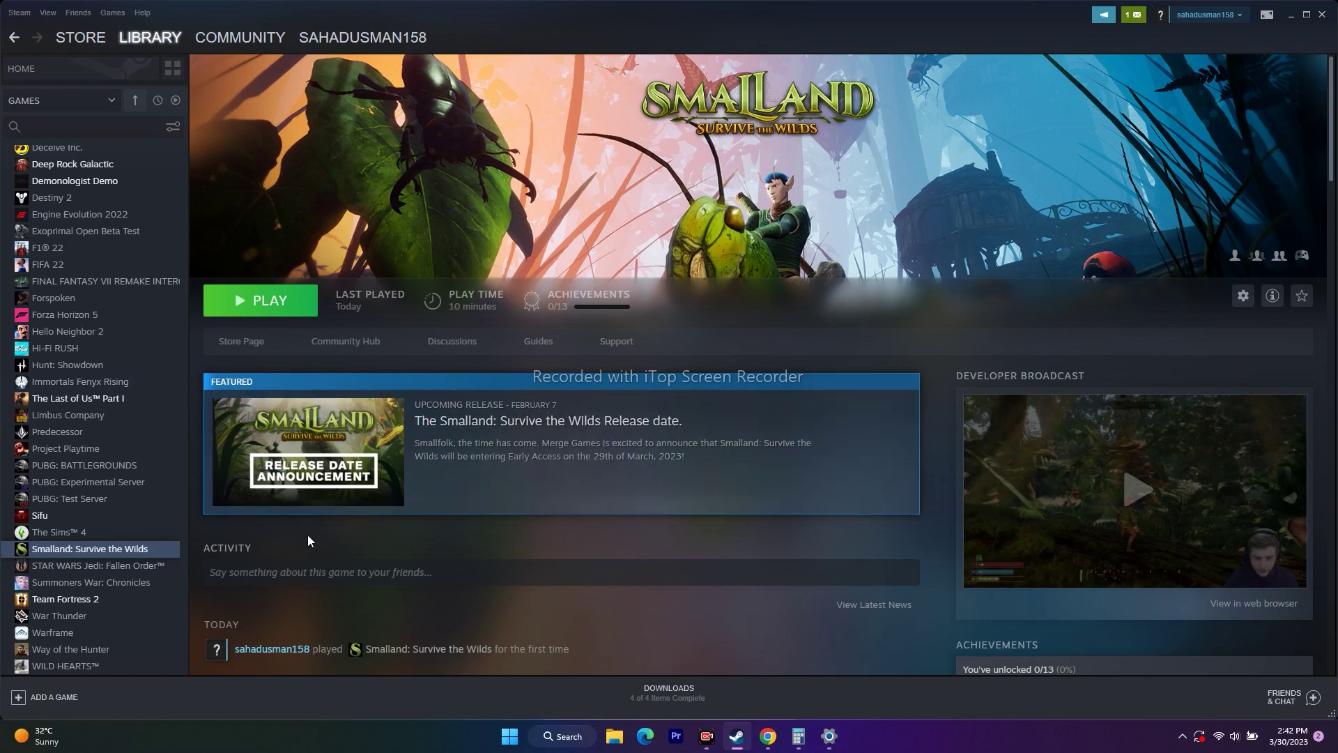
View the Manage options for Smalland: Survive the Wilds in the Steam library and dismiss them
right_click(141, 550)
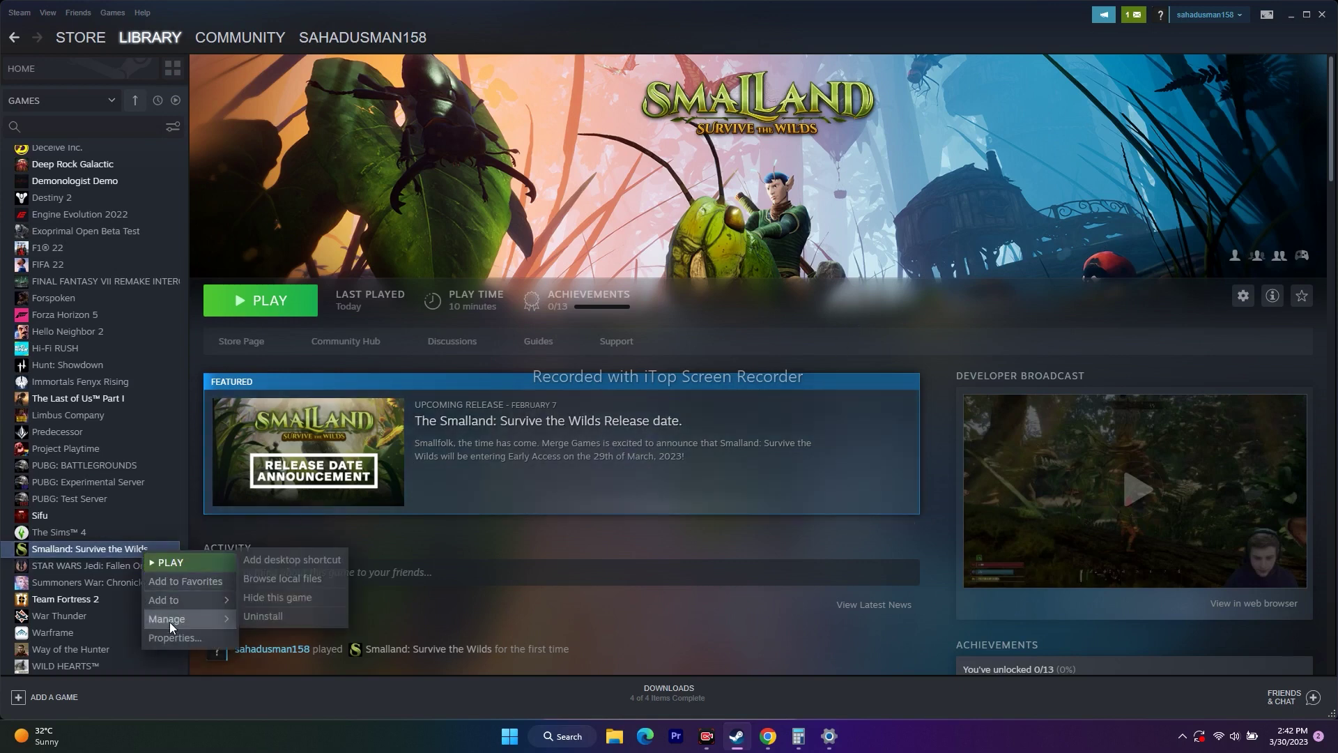
click(538, 597)
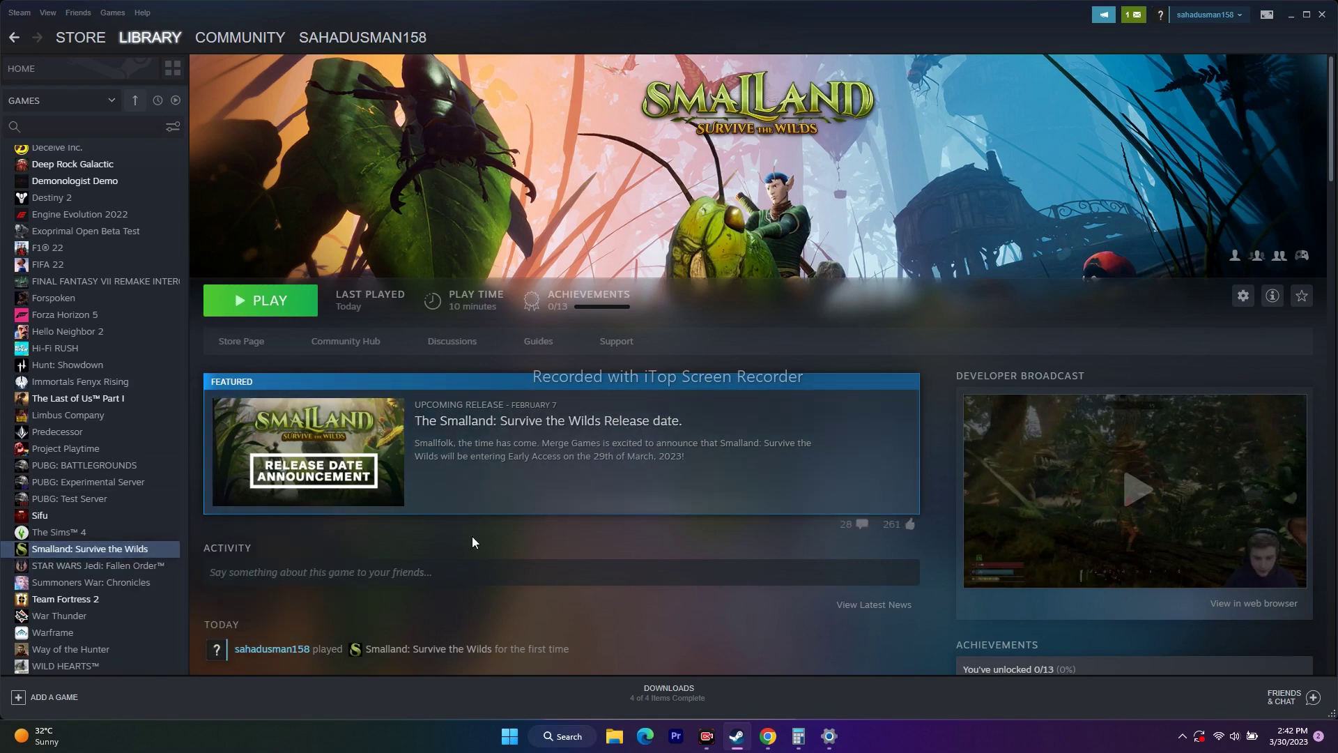
Check the C: drive's free space under This PC, close File Explorer, and return to Steam
click(1291, 14)
click(614, 736)
click(77, 446)
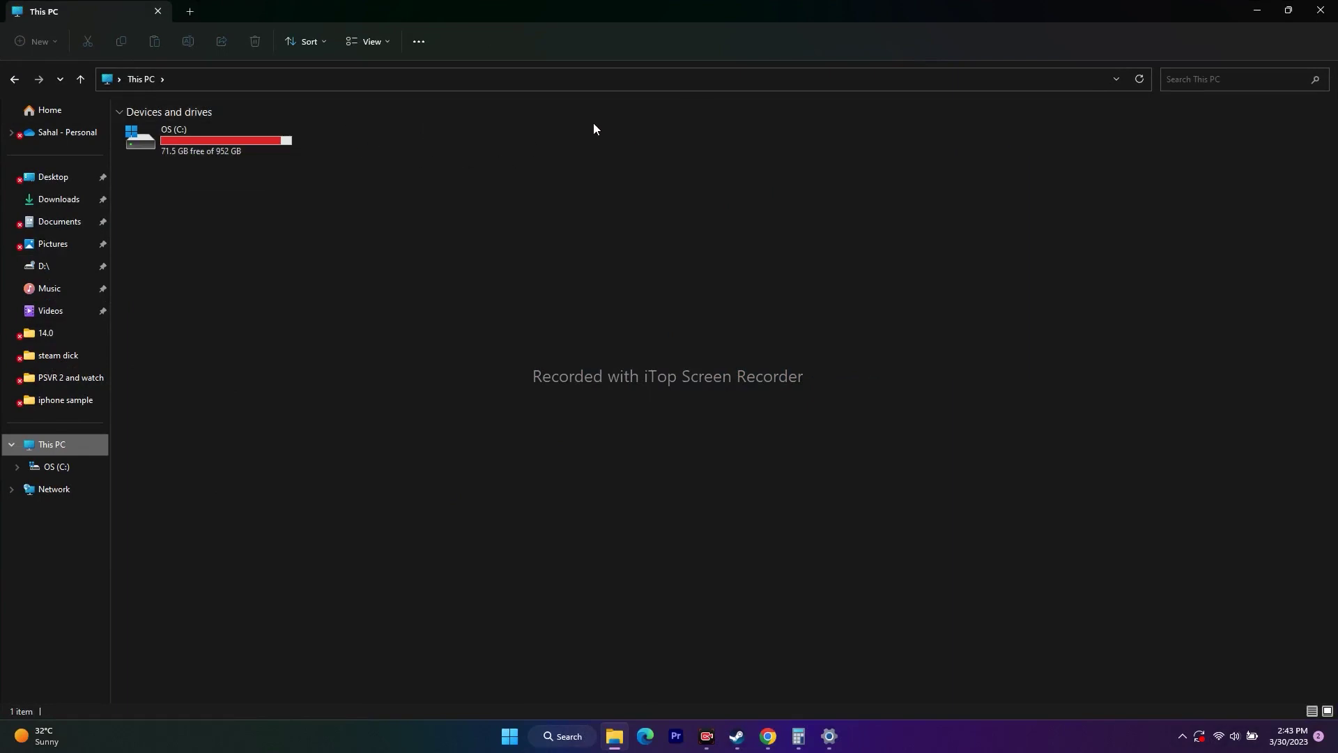
click(1328, 6)
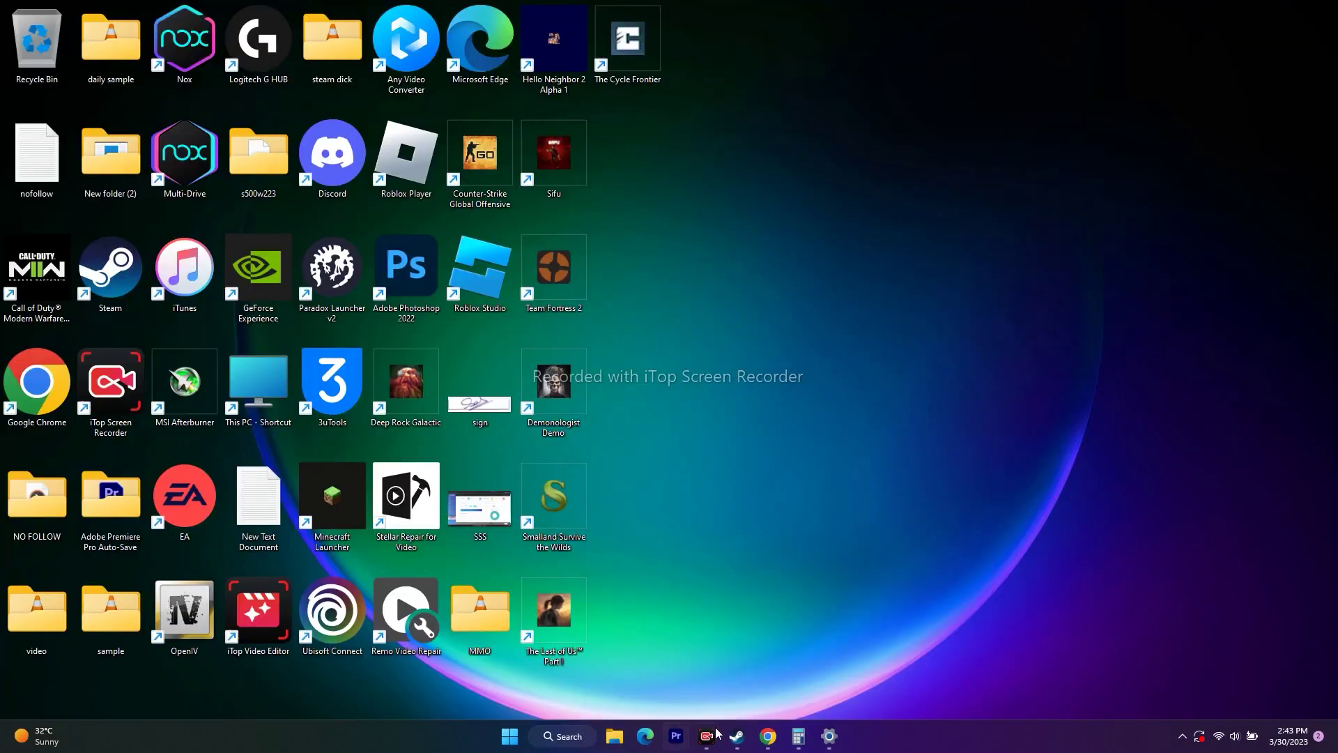
click(767, 737)
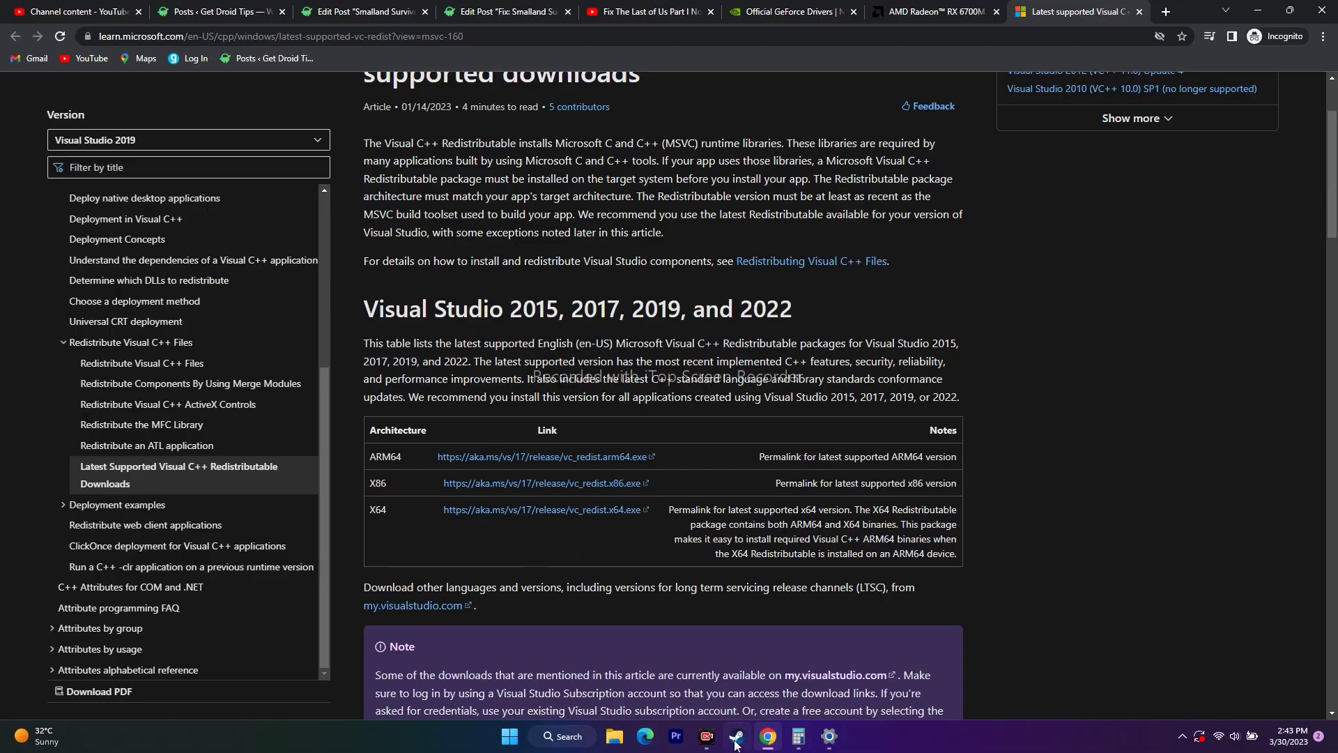
click(736, 740)
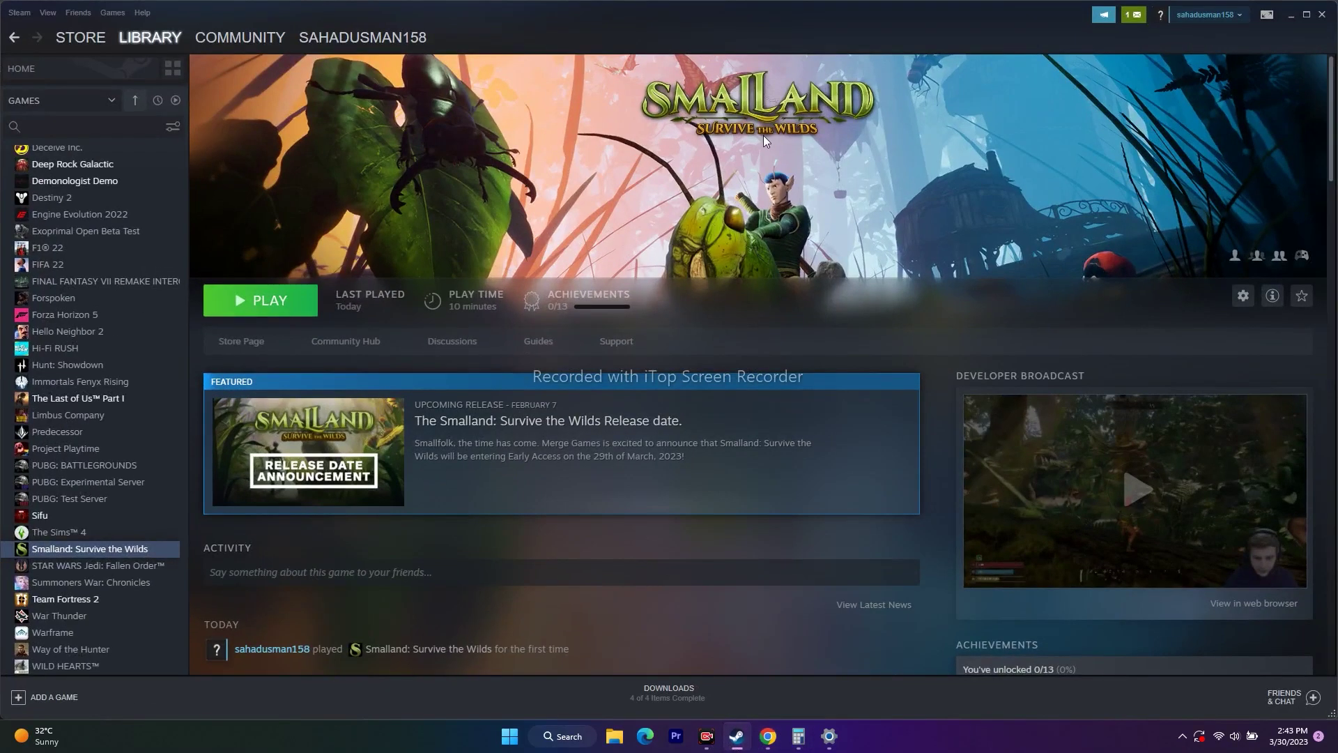